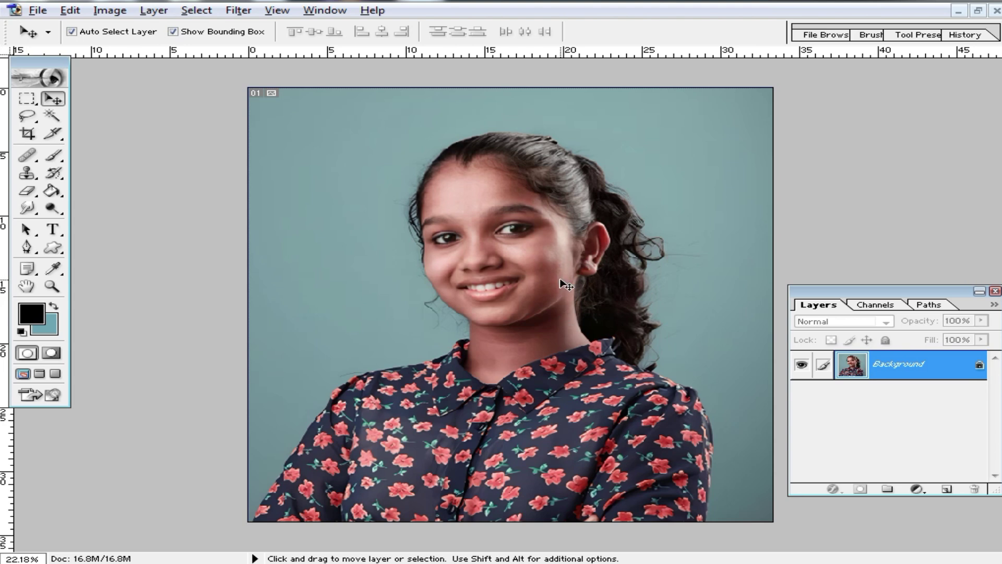
- Examine the skin and facial details of the portrait up close
key("ctrl+space")
left_click(488, 268)
left_click(510, 271)
left_click(511, 289)
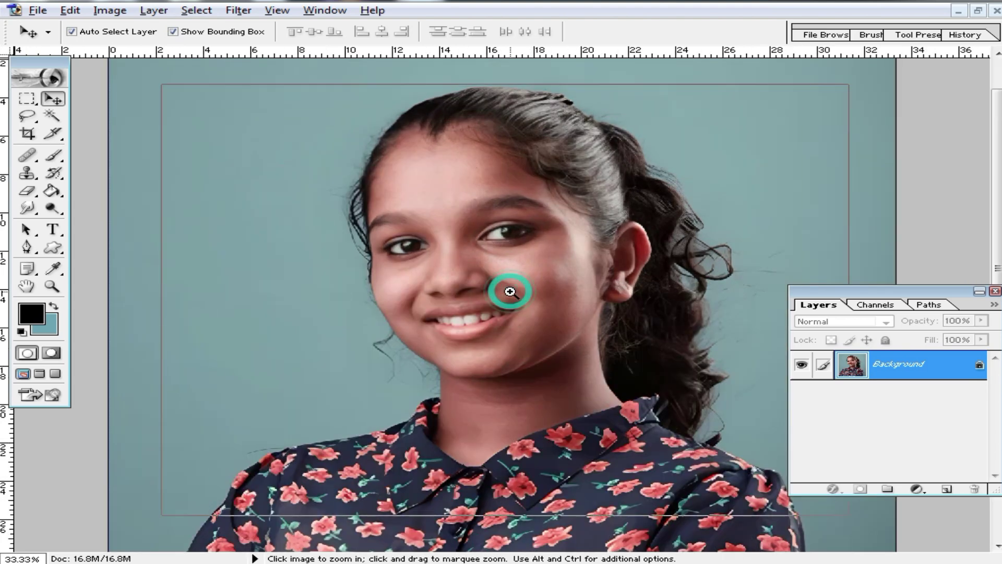
left_click(511, 293)
left_click(501, 293)
left_click(493, 267)
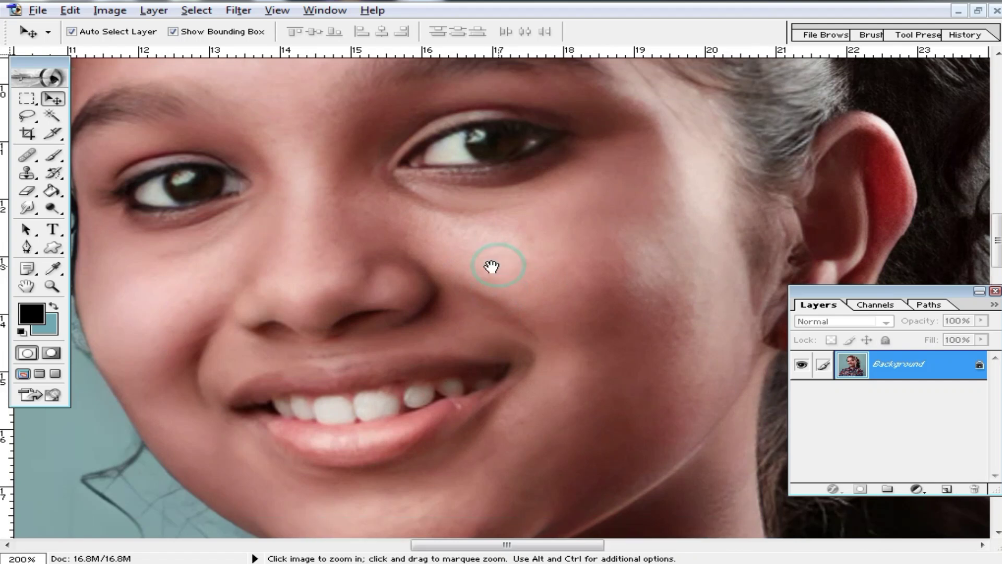
left_click(539, 344, "alt")
left_click(540, 344, "alt")
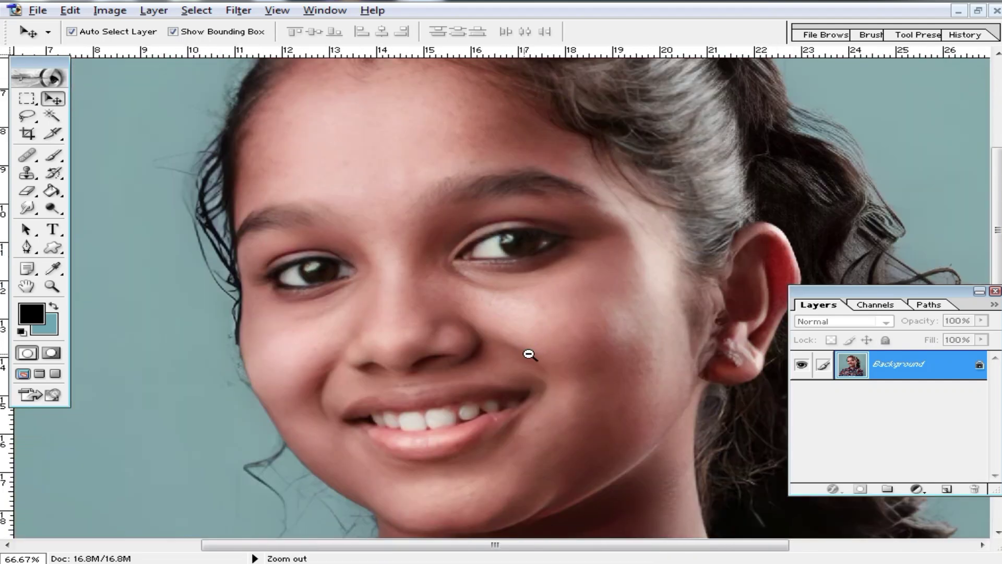
left_click(530, 355, "alt")
left_click(531, 351, "alt")
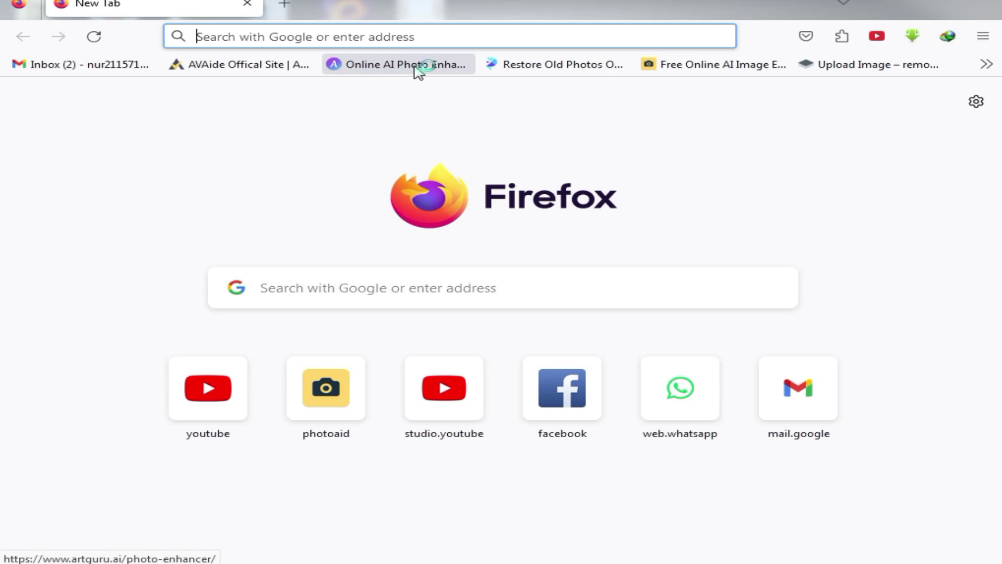
- Open the Artguru photo enhancer in Firefox and upload the 1111111 JPEG portrait from the desktop
left_click(416, 65)
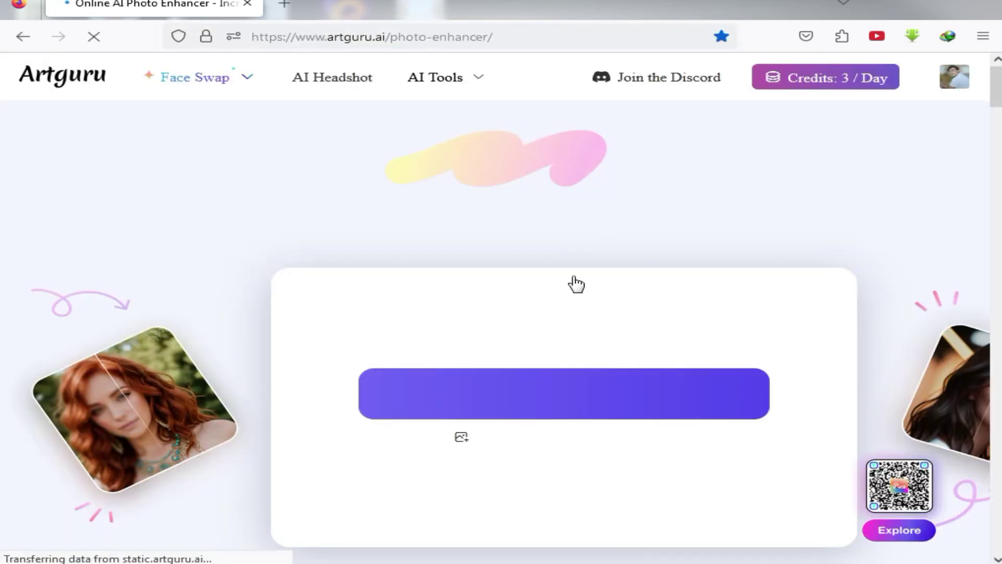
left_click(600, 400)
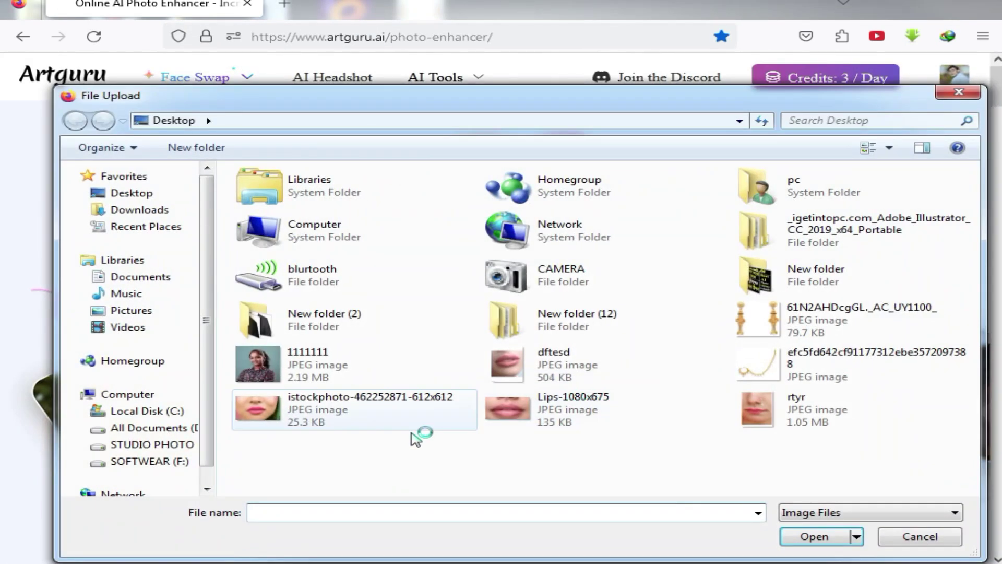
left_click(264, 365)
double_click(263, 366)
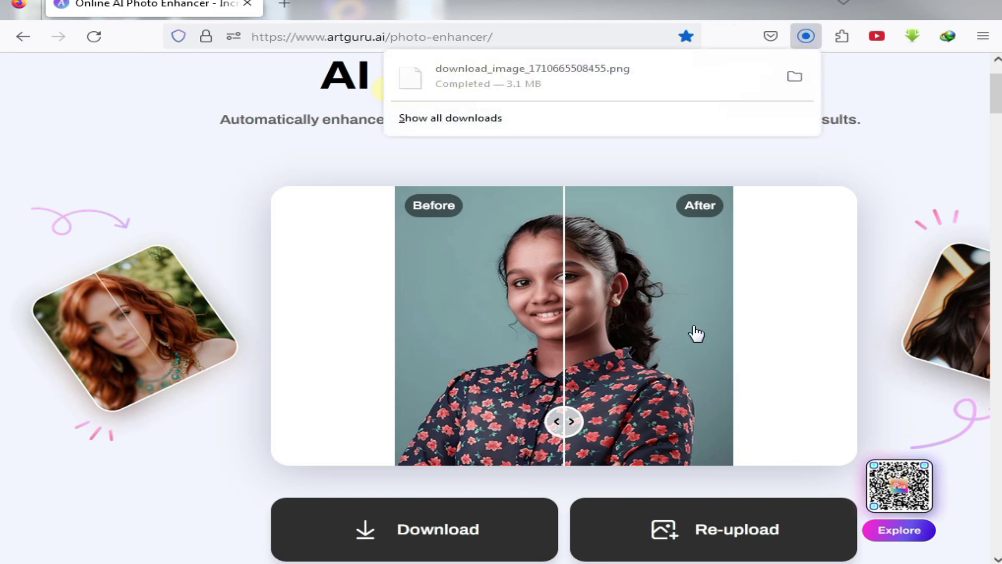
- Open the downloaded download_image_1710665508455.png in Photoshop and inspect the enhanced face up close
left_click_drag(431, 81, 460, 563)
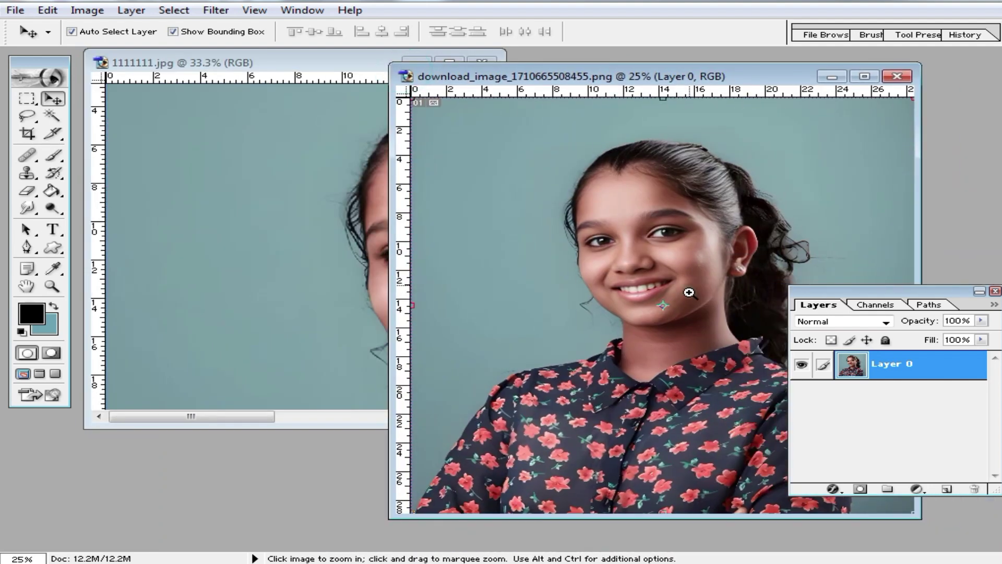
left_click(638, 273)
left_click(616, 307)
left_click(620, 359)
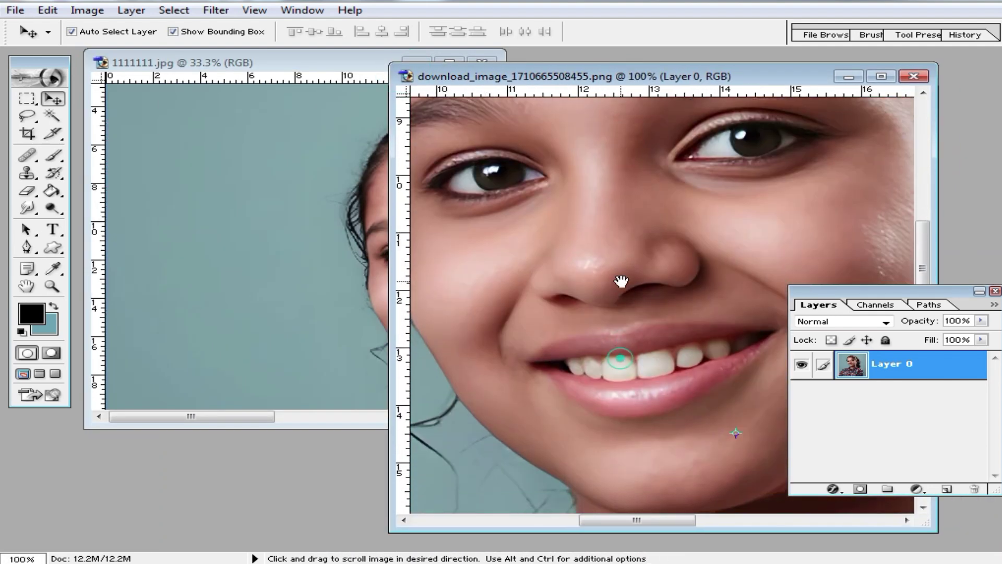
key("ctrl+minus")
key("ctrl+minus")
- Close the original 1111111.jpg document and maximize the enhanced portrait with the whole face in view
left_click(319, 285)
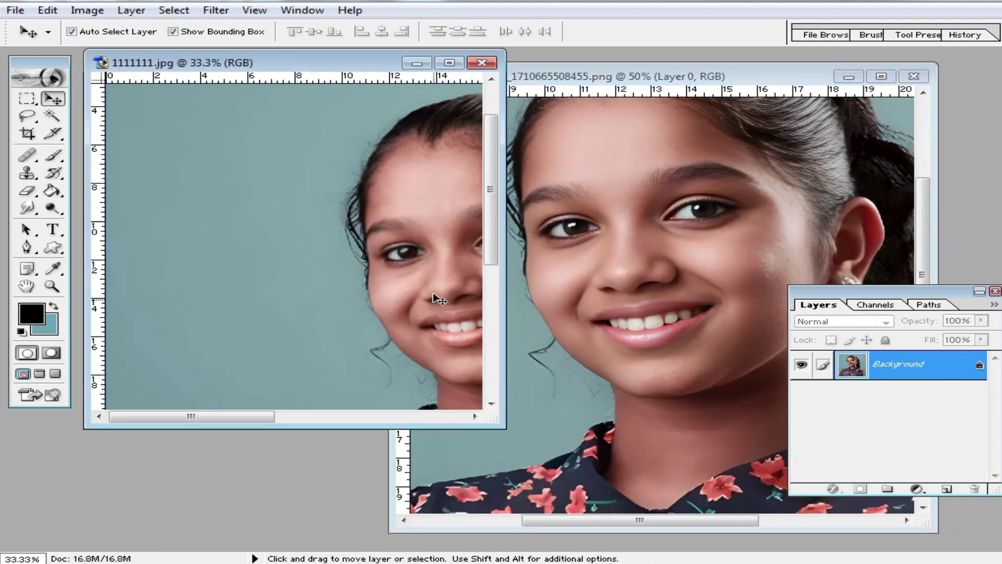
left_click_drag(346, 62, 257, 83)
left_click(390, 85)
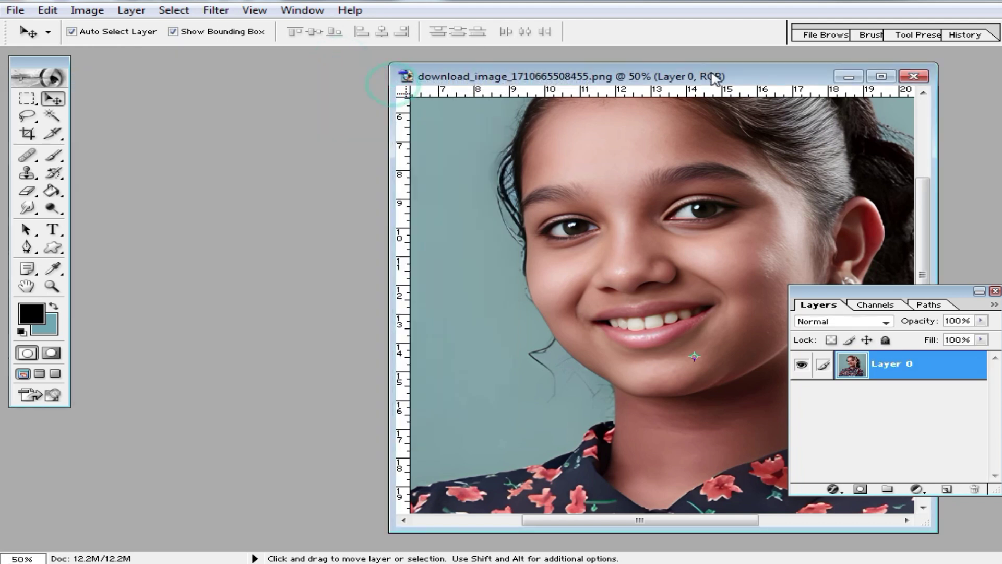
left_click_drag(728, 77, 547, 81)
double_click(549, 81)
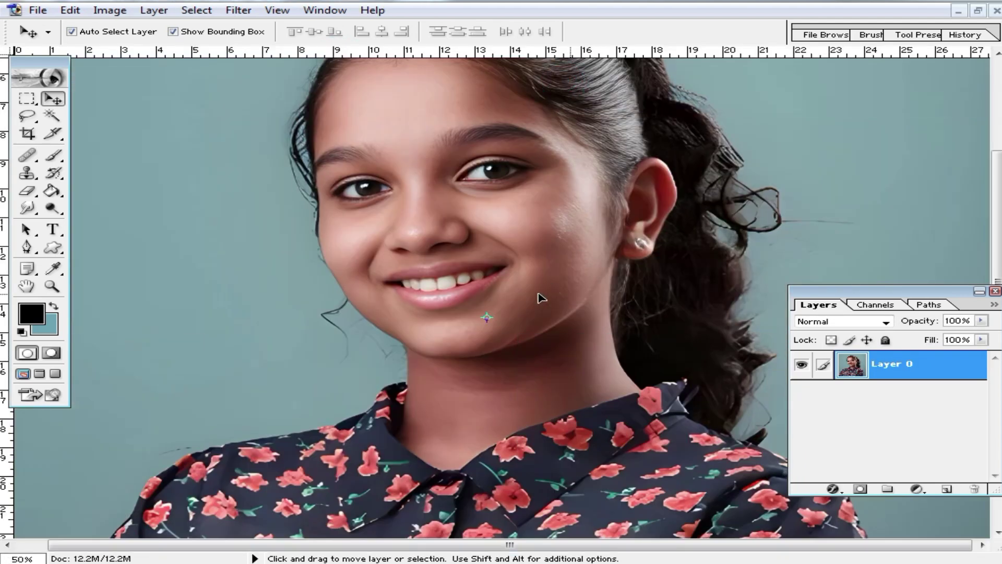
scroll(540, 253, "up", 3)
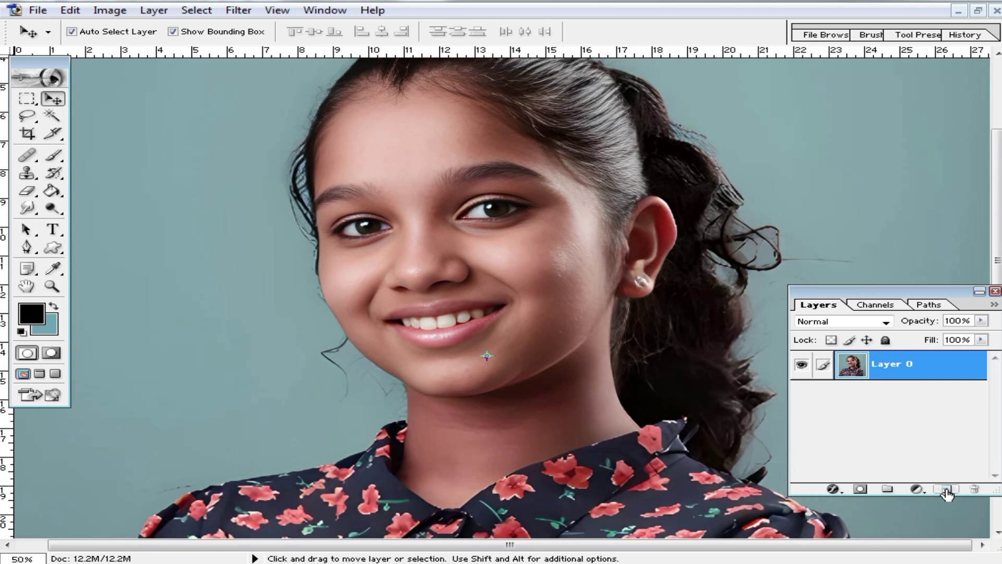
- Add a new empty layer above the portrait and set the Brush tool's opacity to 100%
left_click(947, 489)
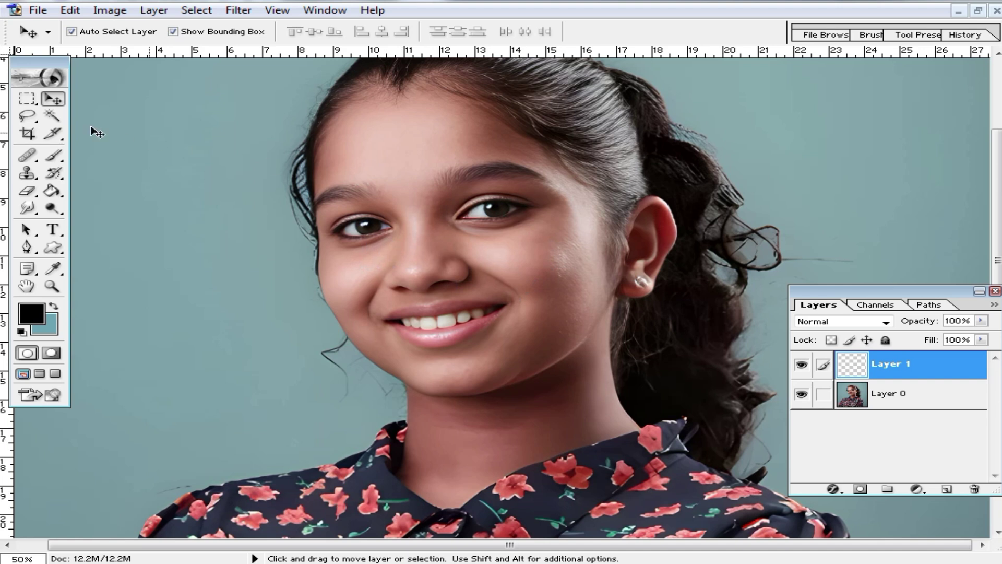
left_click(51, 157)
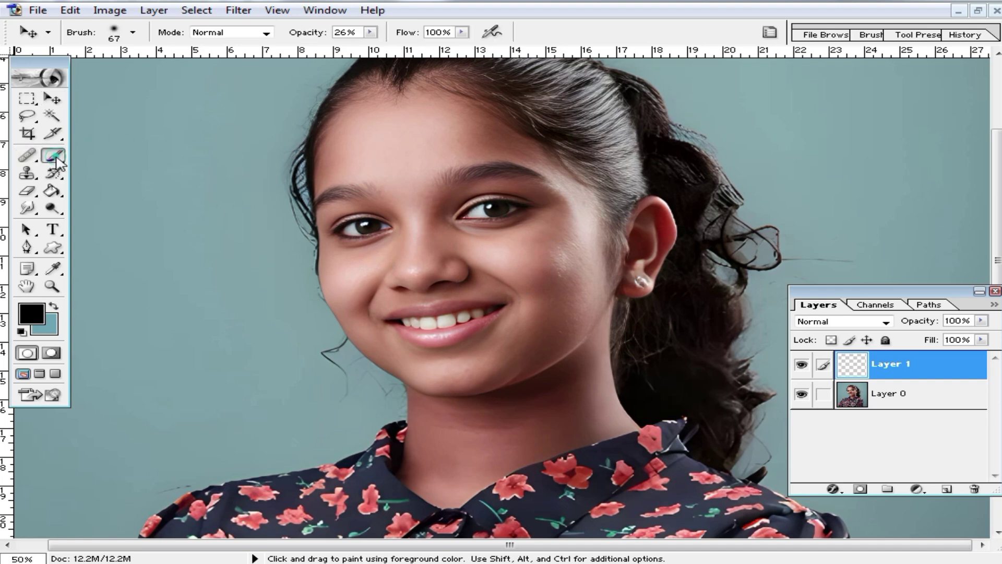
left_click(371, 32)
key("0")
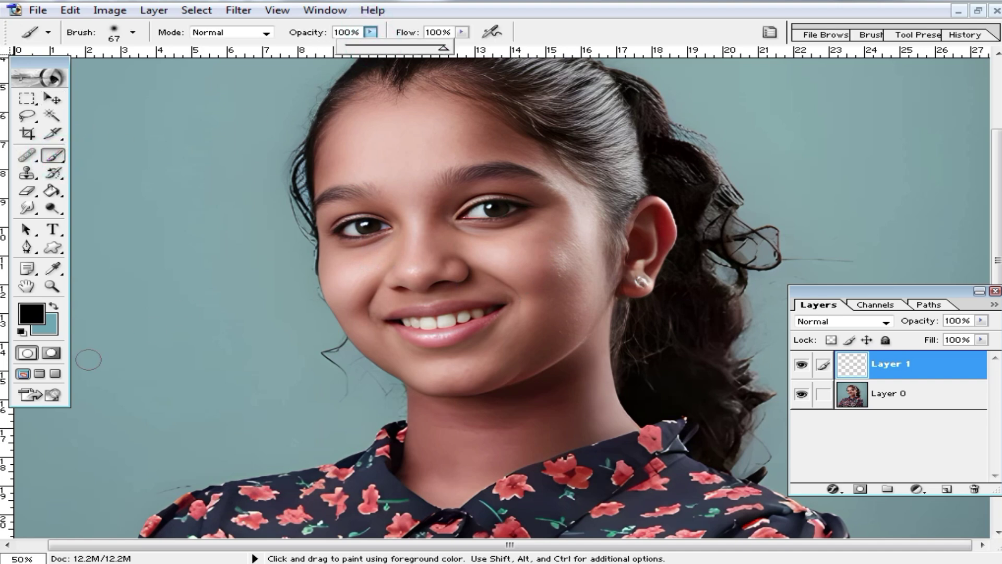
- Undo a trial brush stroke on the cheek and set the foreground color to pale yellow
left_click_drag(337, 244, 342, 300)
key("ctrl+z")
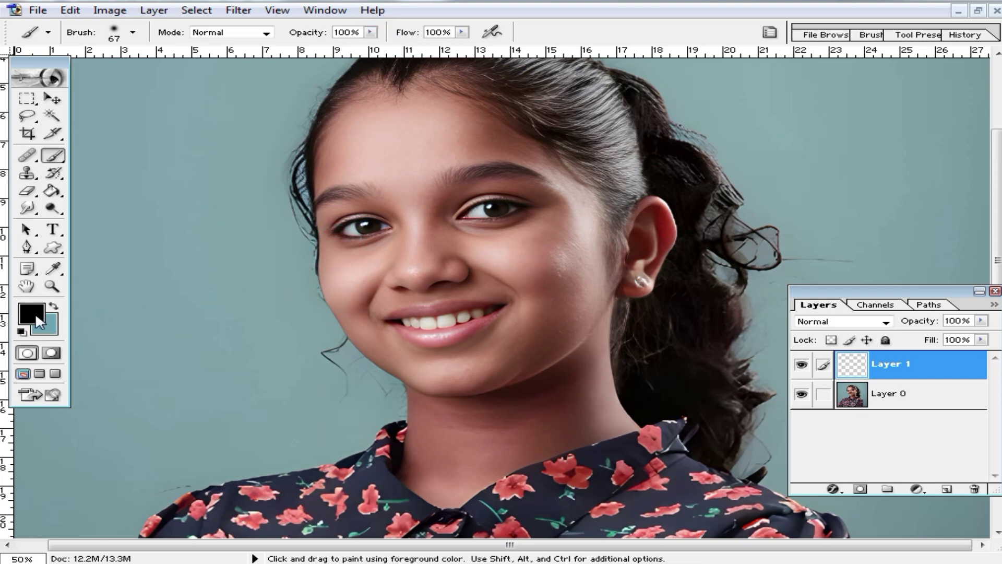
left_click(33, 313)
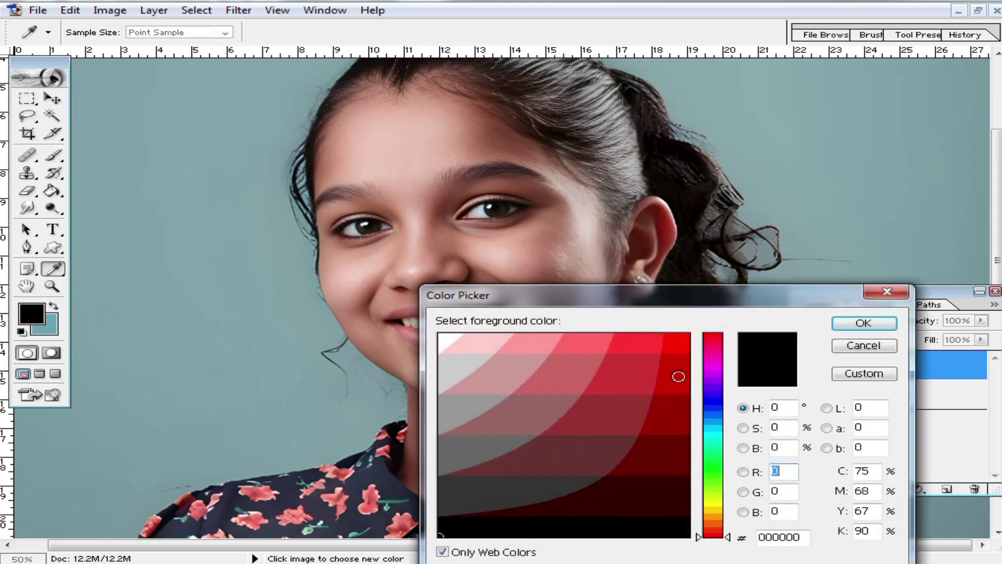
left_click(713, 504)
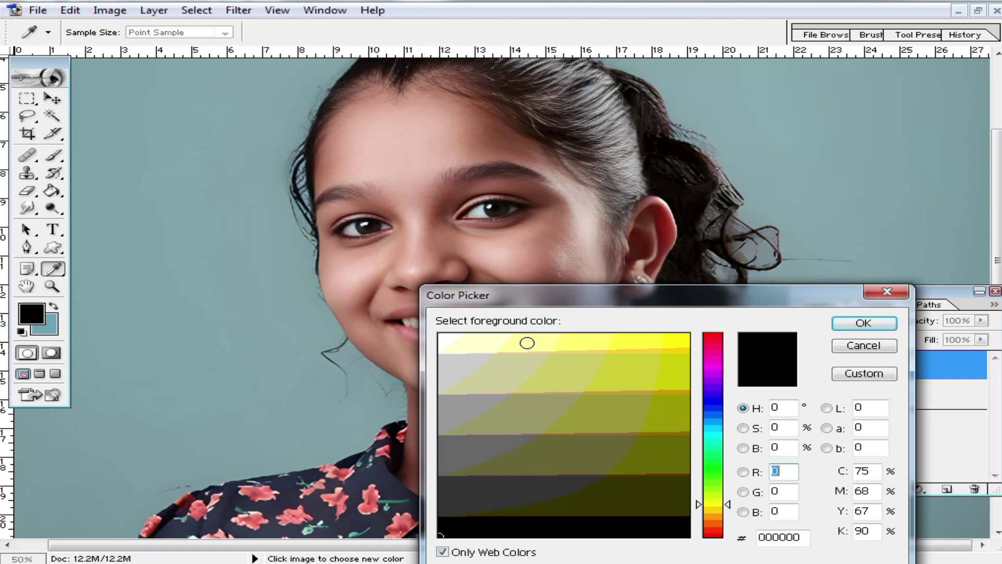
left_click(527, 342)
left_click(864, 323)
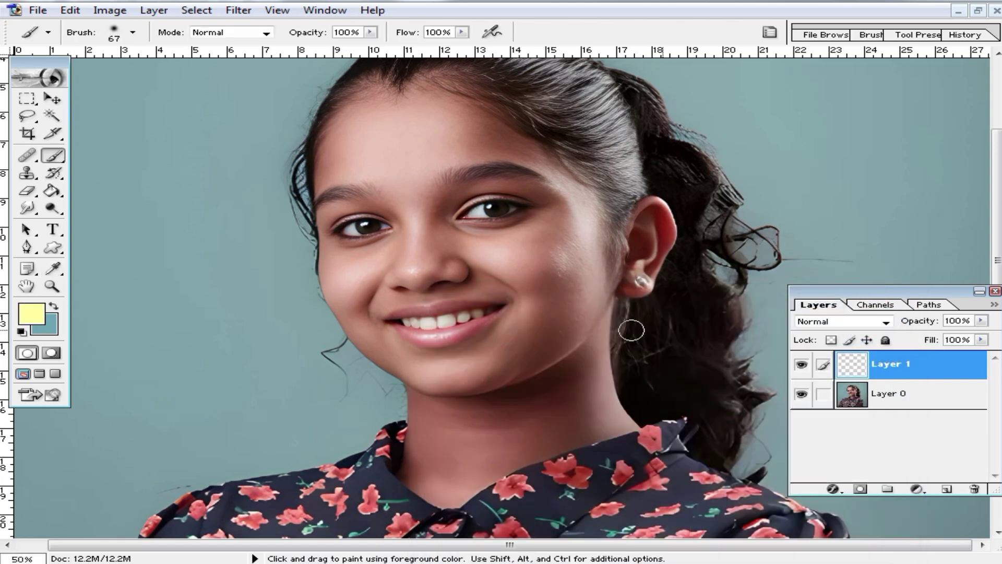
- Paint pale yellow over the face, neck and ear on Layer 1, enlarging the brush to 91 and sparing the eyes and teeth
mouse_move(435, 155)
left_mouse_down()
mouse_move(422, 254)
mouse_move(425, 188)
left_mouse_up()
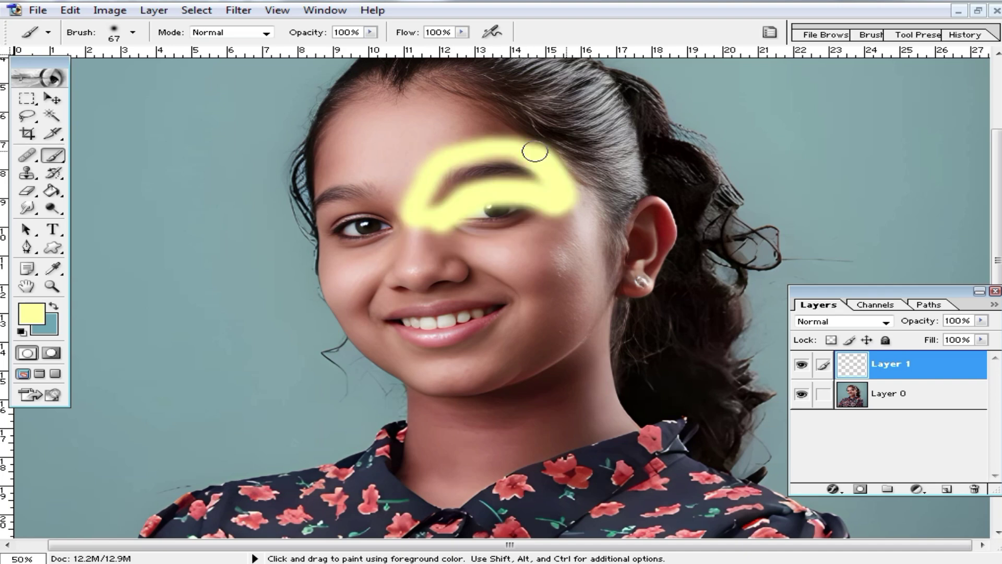
mouse_move(535, 151)
left_mouse_down()
mouse_move(475, 152)
mouse_move(398, 201)
mouse_move(381, 186)
mouse_move(326, 178)
mouse_move(334, 139)
mouse_move(371, 104)
mouse_move(450, 107)
mouse_move(412, 157)
left_mouse_up()
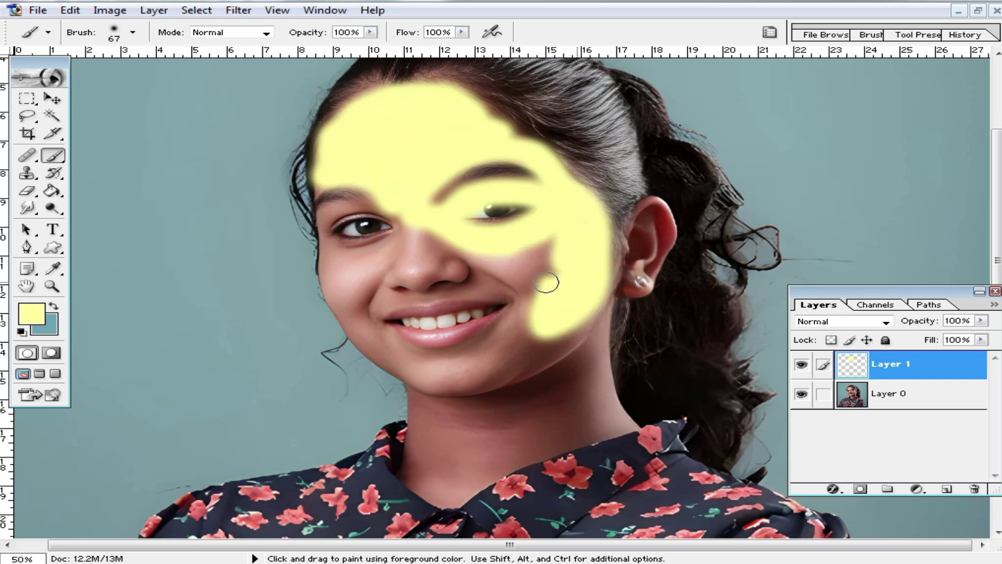
mouse_move(547, 282)
left_mouse_down()
mouse_move(540, 251)
mouse_move(522, 261)
mouse_move(554, 243)
left_mouse_up()
mouse_move(534, 279)
left_mouse_down()
mouse_move(522, 330)
mouse_move(539, 316)
left_mouse_up()
right_click(540, 315)
left_click_drag(645, 345, 652, 345)
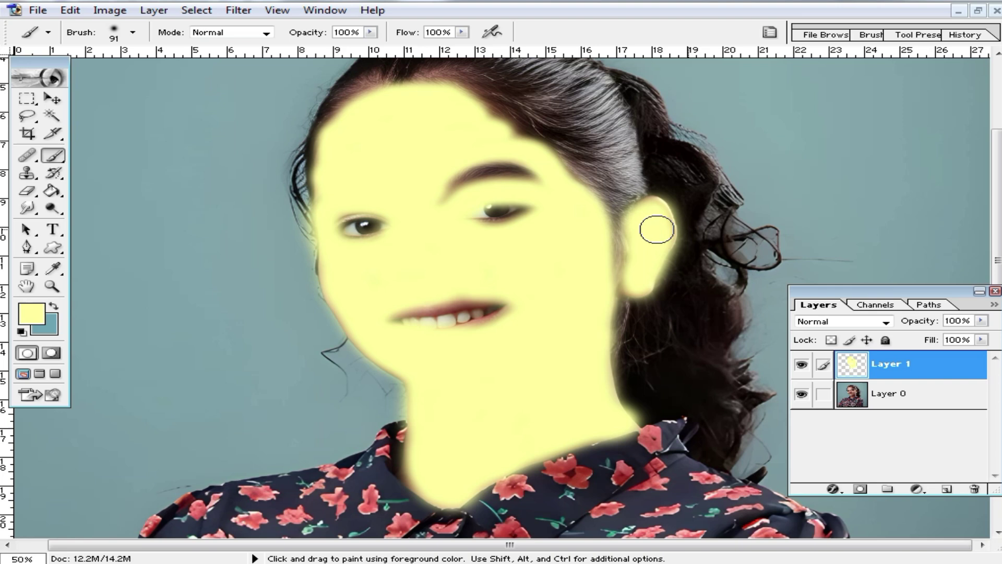
left_click_drag(653, 226, 593, 363)
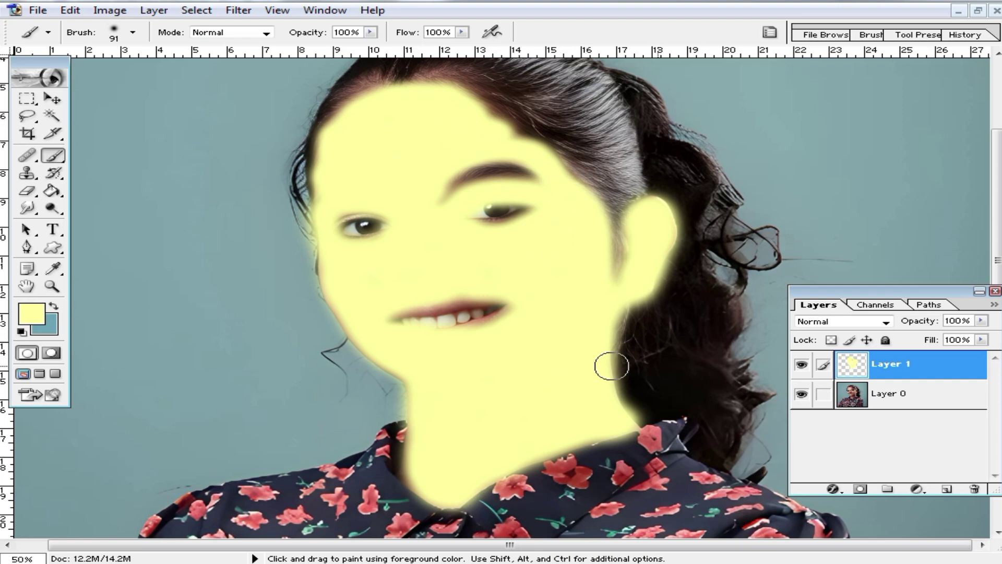
- Set Layer 1's blending mode to Soft Light
left_click(886, 322)
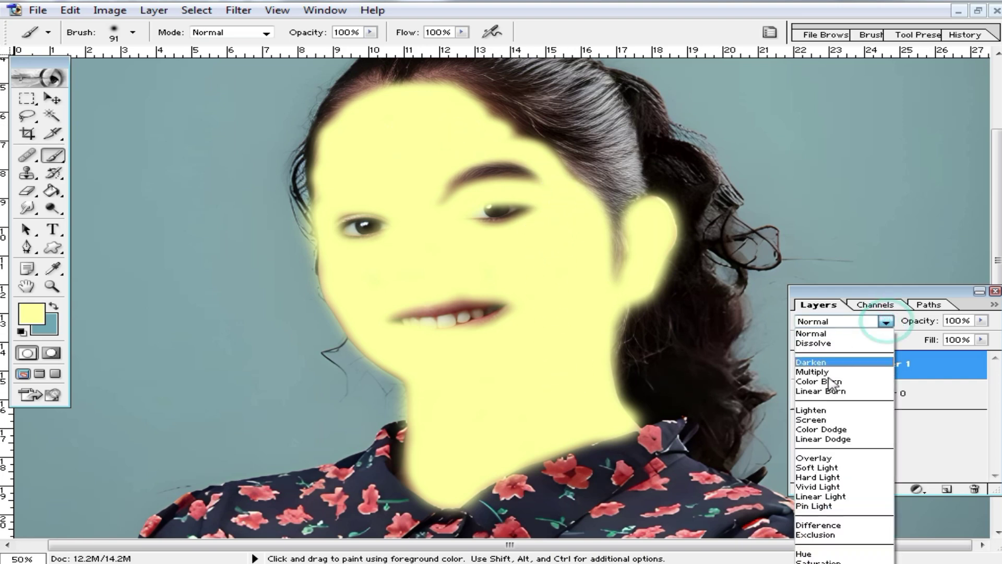
left_click(817, 467)
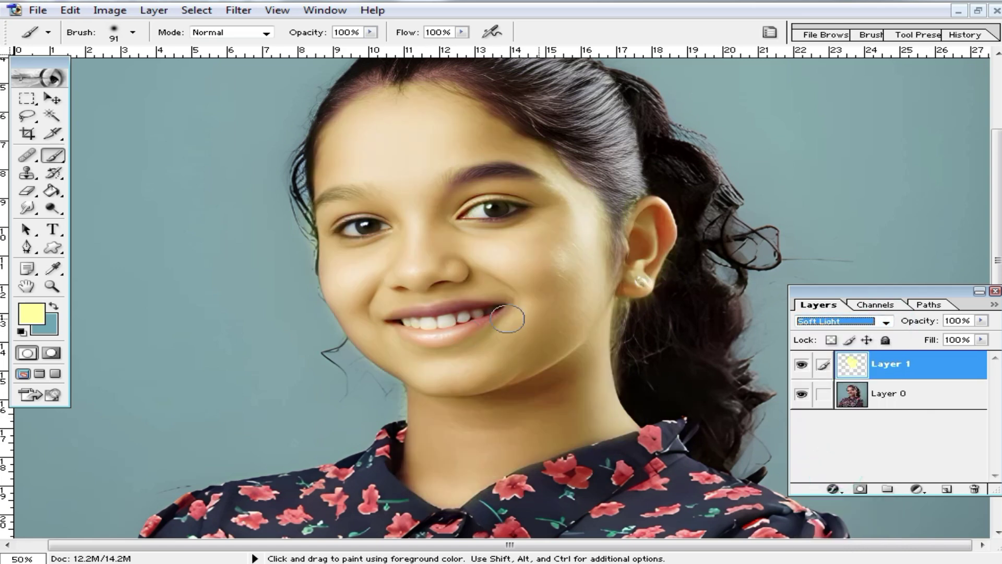
key("ctrl+plus")
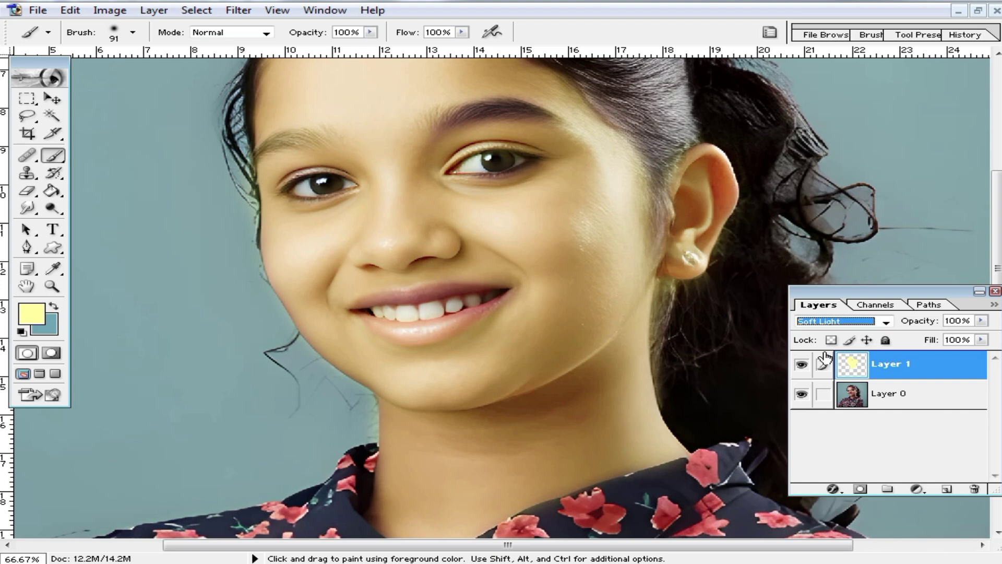
- Adjust Layer 1's Color Balance to reduce the yellow cast on the skin
key("ctrl+b")
left_click(742, 398)
left_click_drag(743, 347, 798, 349)
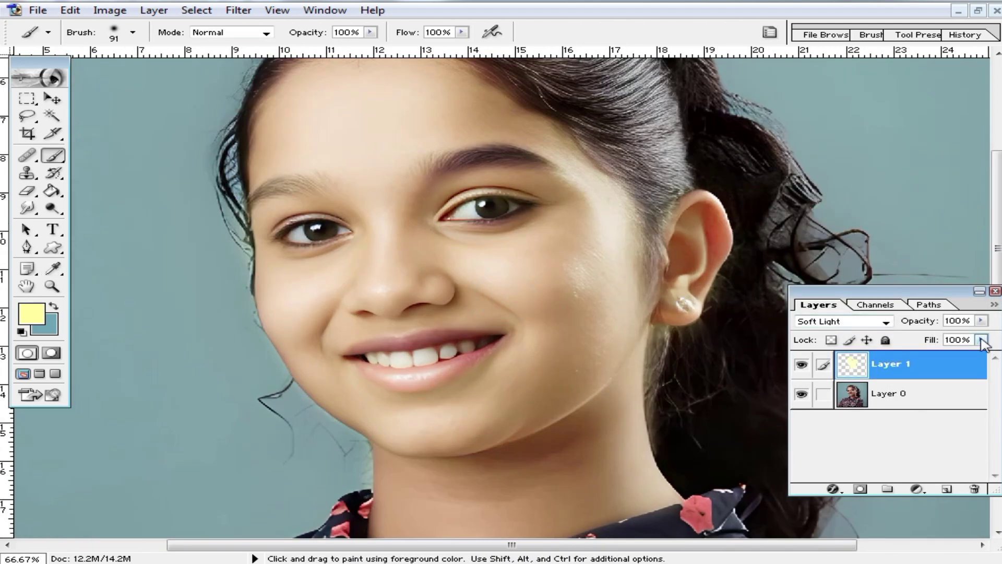
- Try a 53% fill on Layer 1, check the whole portrait, and settle on a 71% fill
left_click_drag(983, 340, 959, 360)
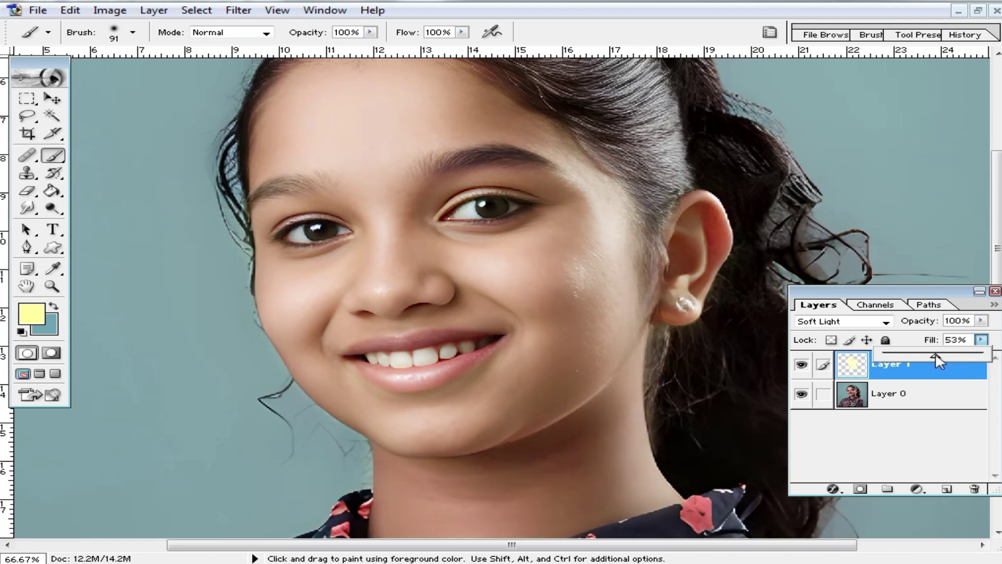
left_click(557, 300, "ctrl+alt")
left_click(578, 326, "ctrl+alt")
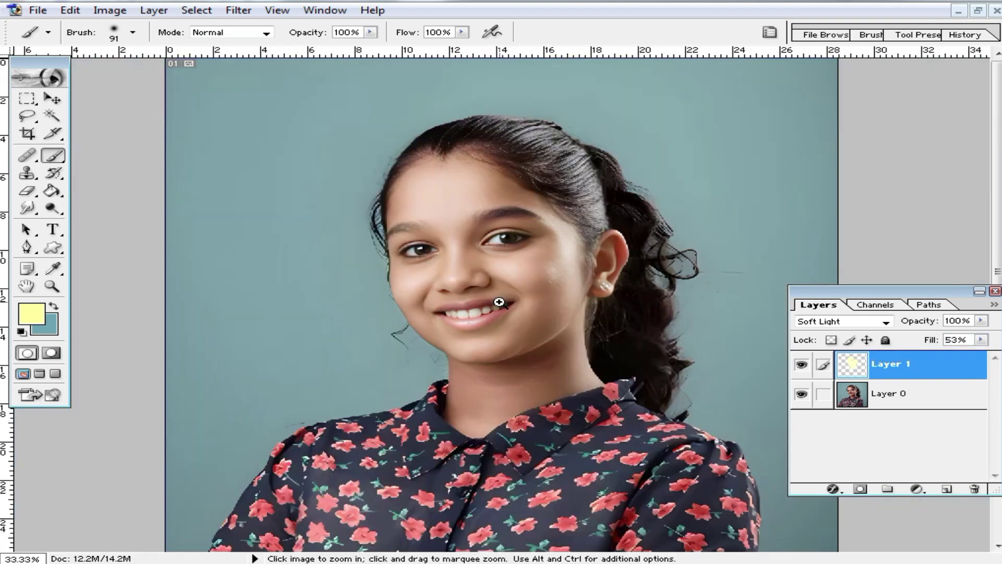
left_click(499, 303, "ctrl")
left_click(981, 340)
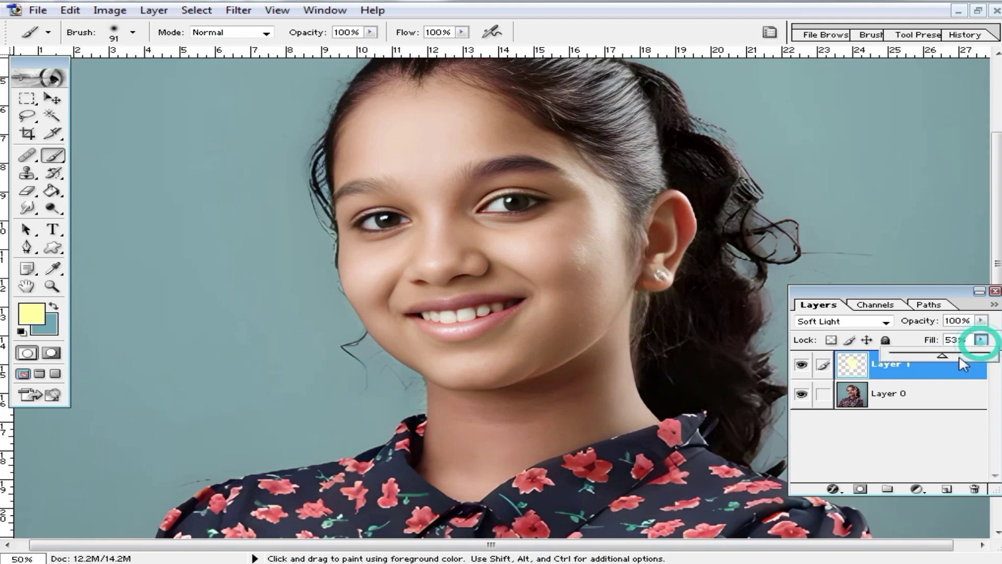
left_click_drag(948, 355, 964, 364)
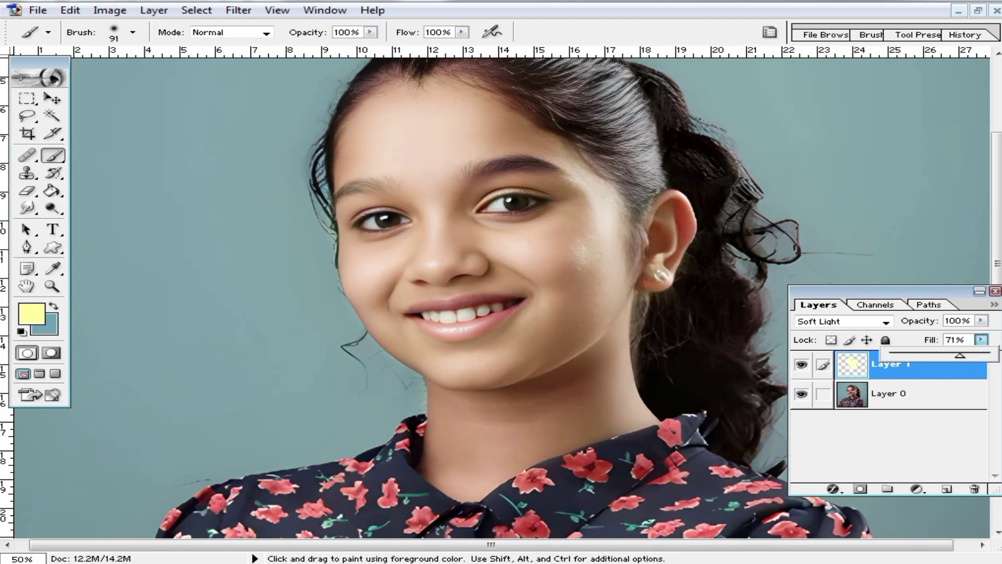
- Compare the face up close with Layer 1 hidden and shown, leaving the layer visible
left_click(526, 278, "ctrl")
left_click(544, 276, "ctrl")
left_click_drag(511, 317, 692, 330)
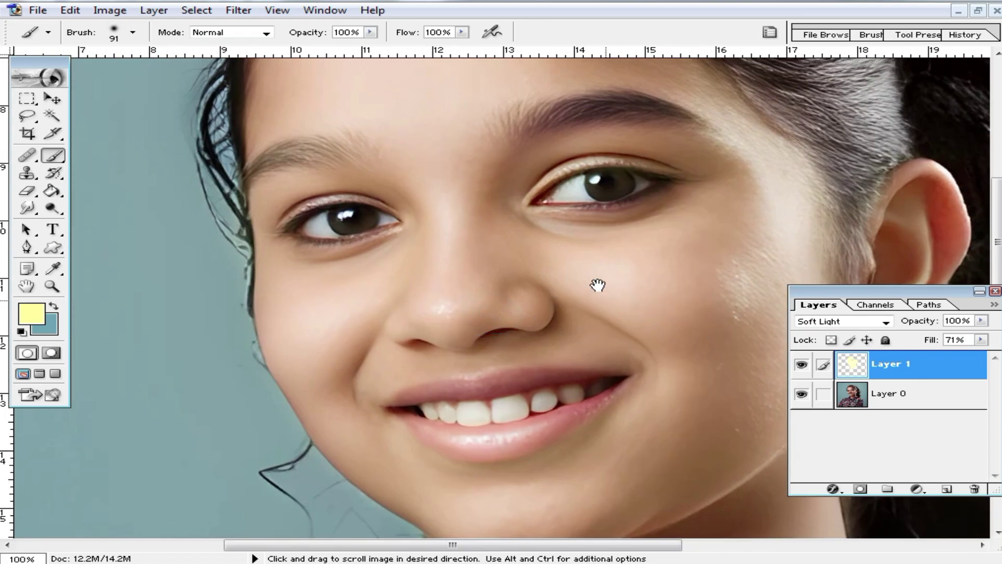
left_click(802, 365)
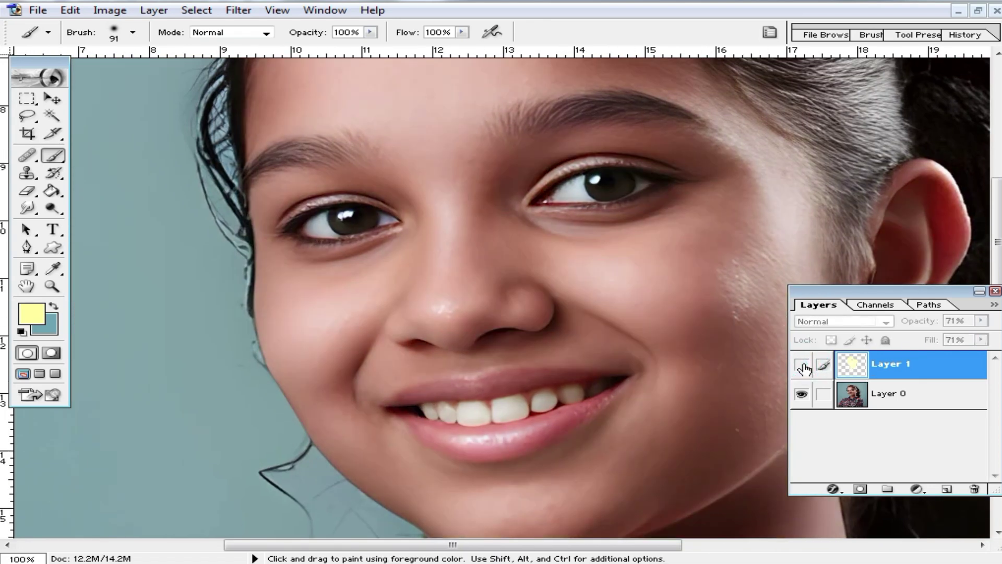
left_click(803, 365)
left_click(803, 365)
left_click(803, 365)
left_click(554, 300, "ctrl+alt")
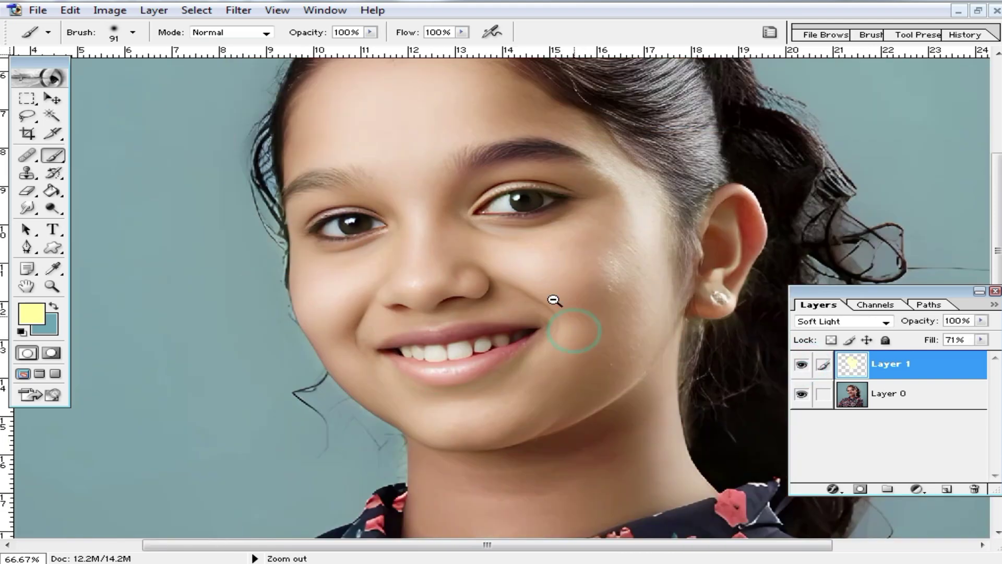
- Merge all visible layers into a single layer
left_click(551, 277, "alt")
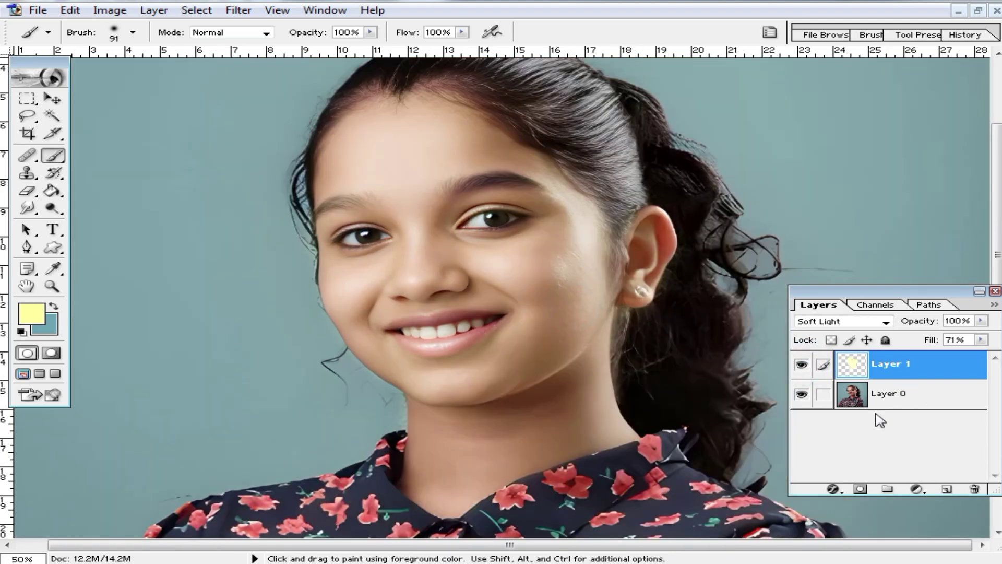
key("ctrl+shift+e")
left_click(548, 347, "ctrl+alt")
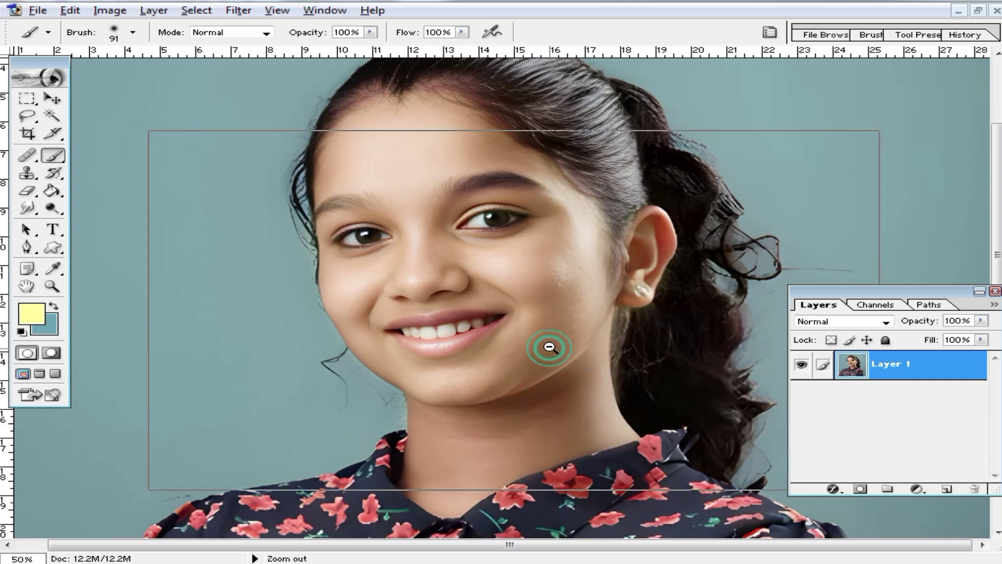
left_click(508, 309, "ctrl")
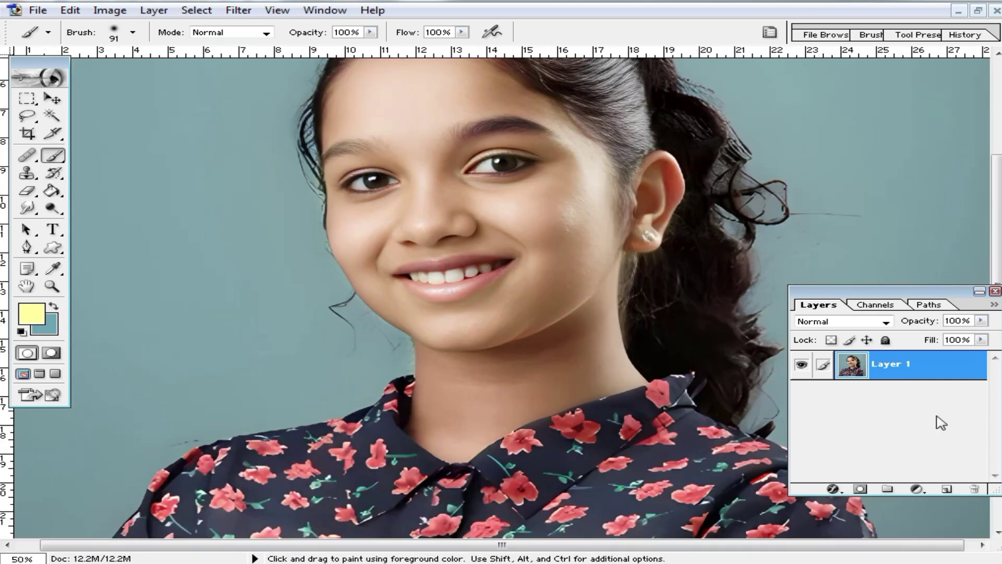
- Add a white Solid Color fill layer above the portrait and set its blending mode to Soft Light
left_click(920, 491)
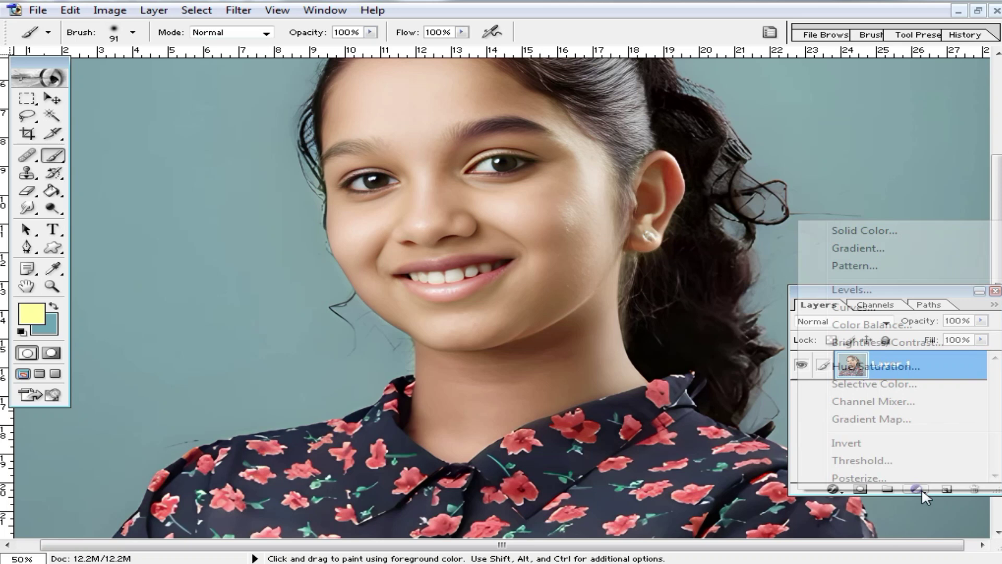
left_click(862, 231)
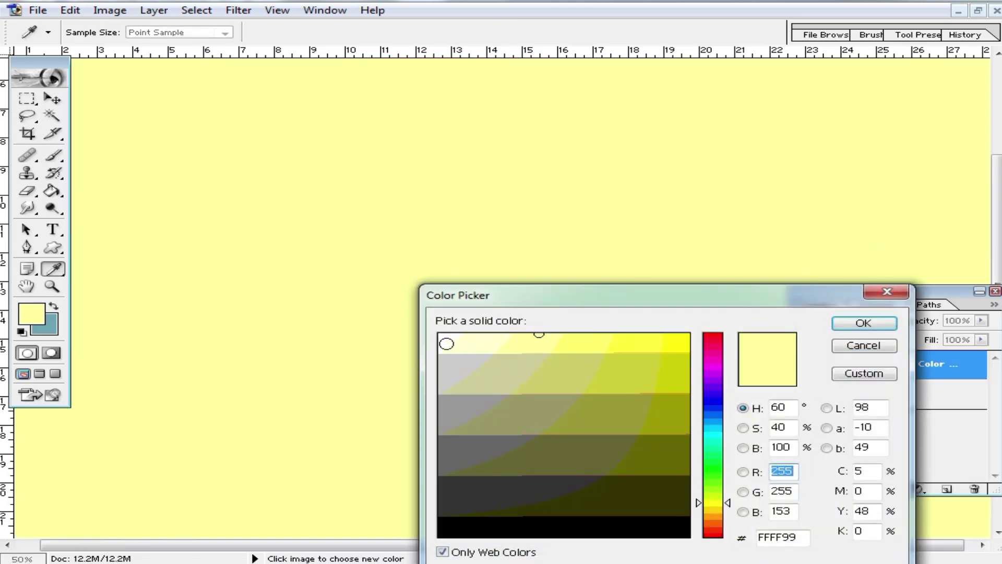
left_click(439, 335)
left_click(862, 323)
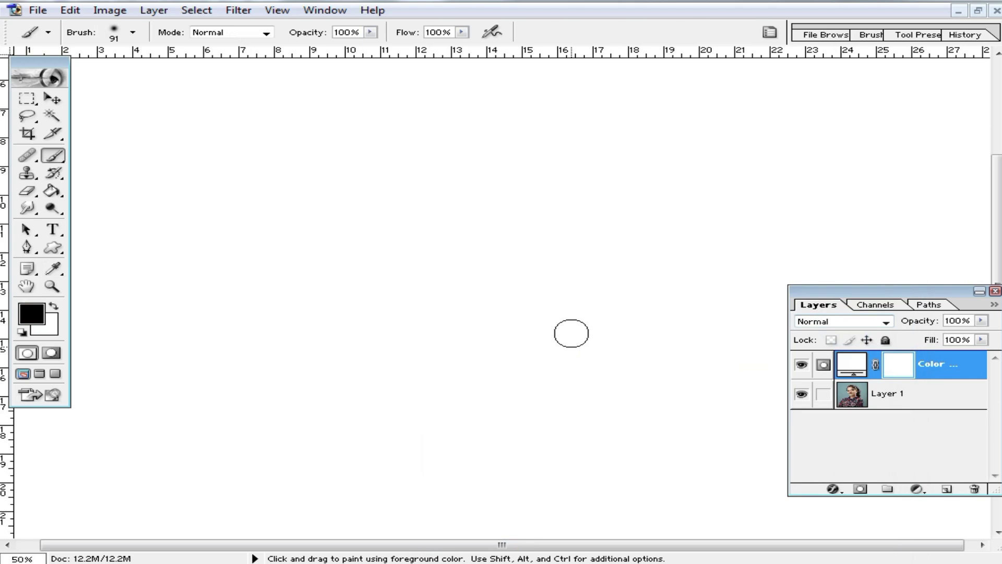
left_click(888, 322)
left_click(799, 466)
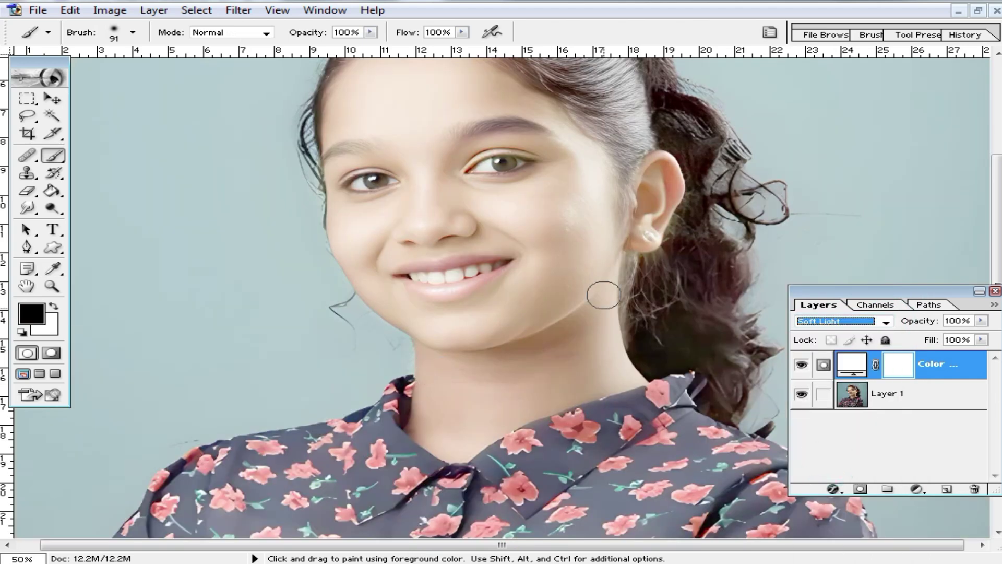
- Try a 17% fill on the white color layer and check its effect on the face up close
left_click(982, 340)
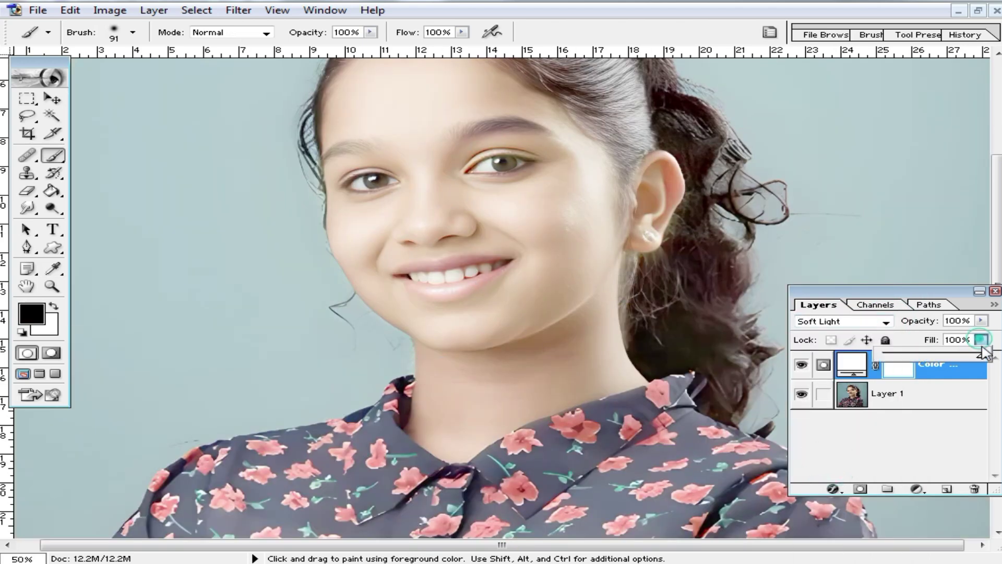
left_click_drag(943, 353, 917, 358)
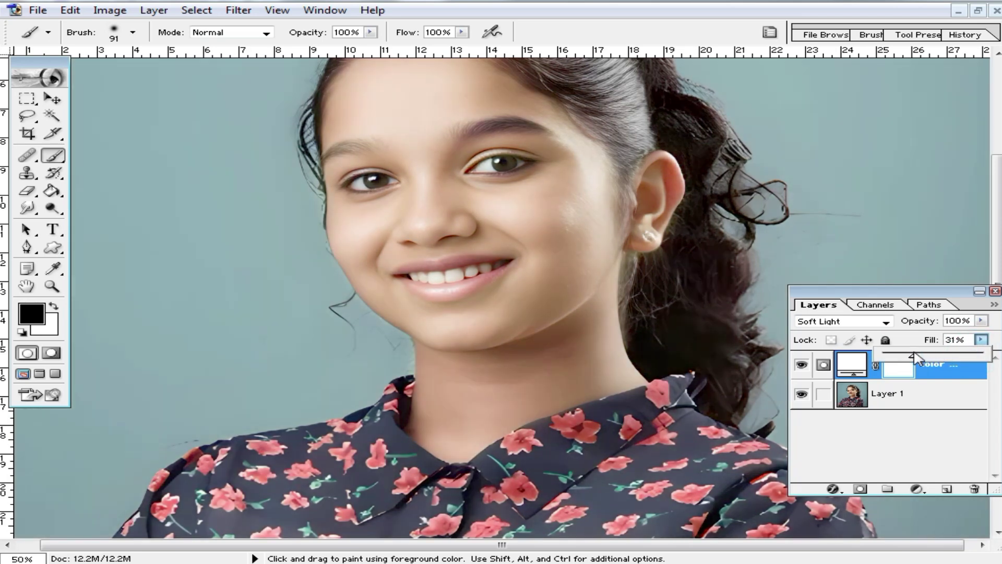
left_click(489, 252, "ctrl+alt")
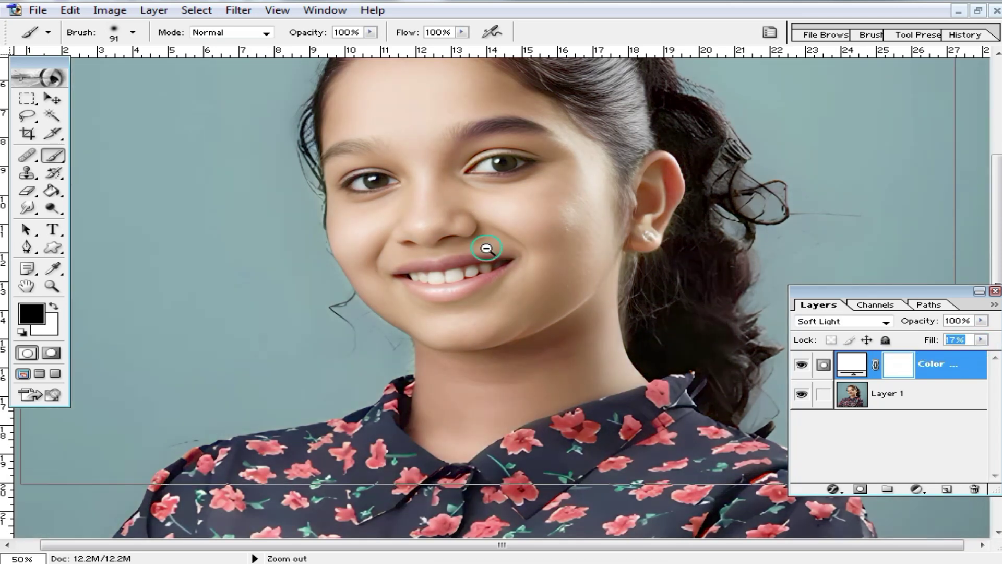
left_click(513, 268, "ctrl+alt")
left_click(498, 266, "ctrl")
left_click(497, 279, "ctrl")
left_click(496, 283, "ctrl")
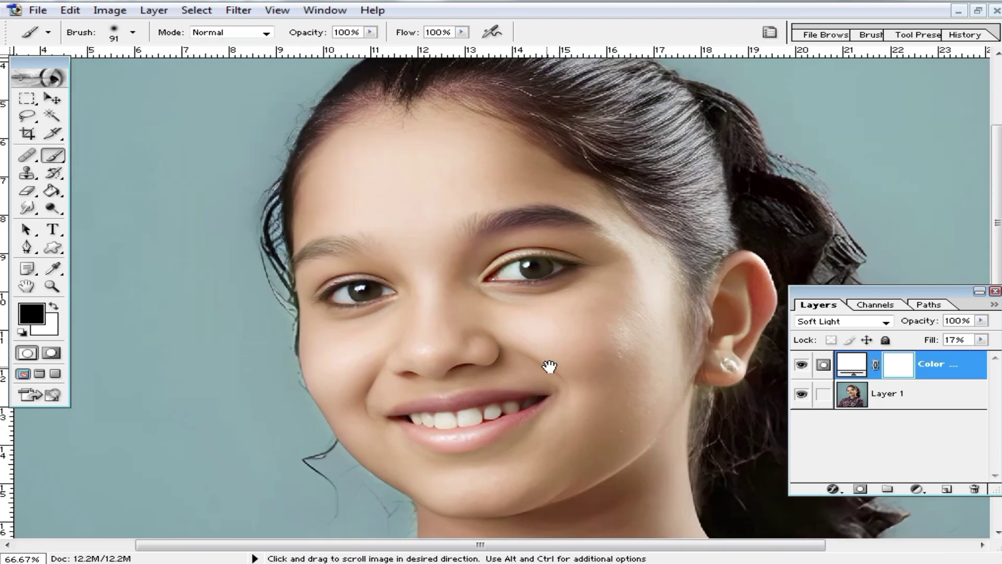
left_click_drag(548, 367, 572, 296)
- Set the white color layer to 62% opacity and 29% fill
left_click(982, 320)
left_click_drag(982, 339, 962, 342)
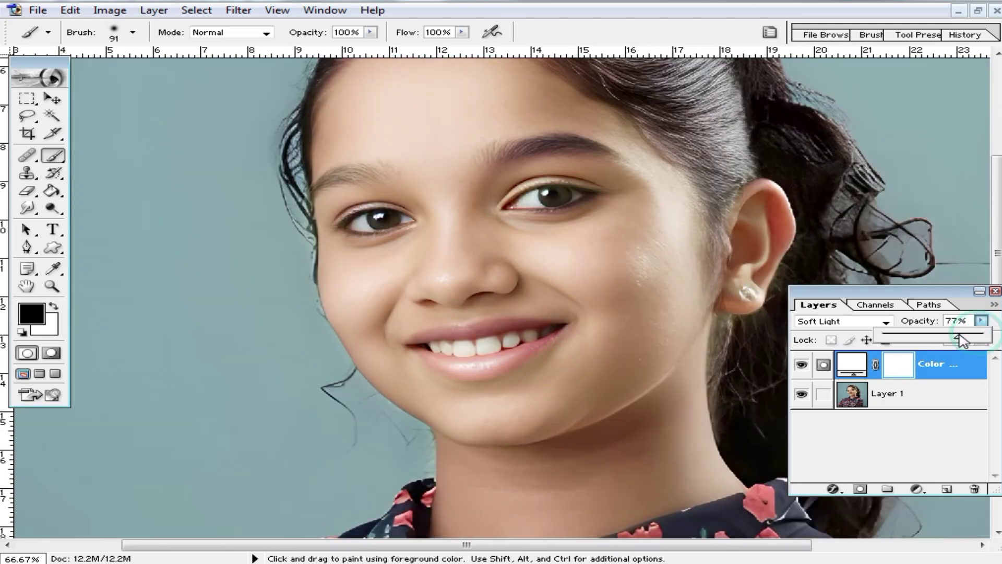
left_click(990, 330)
left_click(982, 339)
mouse_move(914, 358)
left_mouse_down()
mouse_move(933, 361)
mouse_move(921, 360)
left_mouse_up()
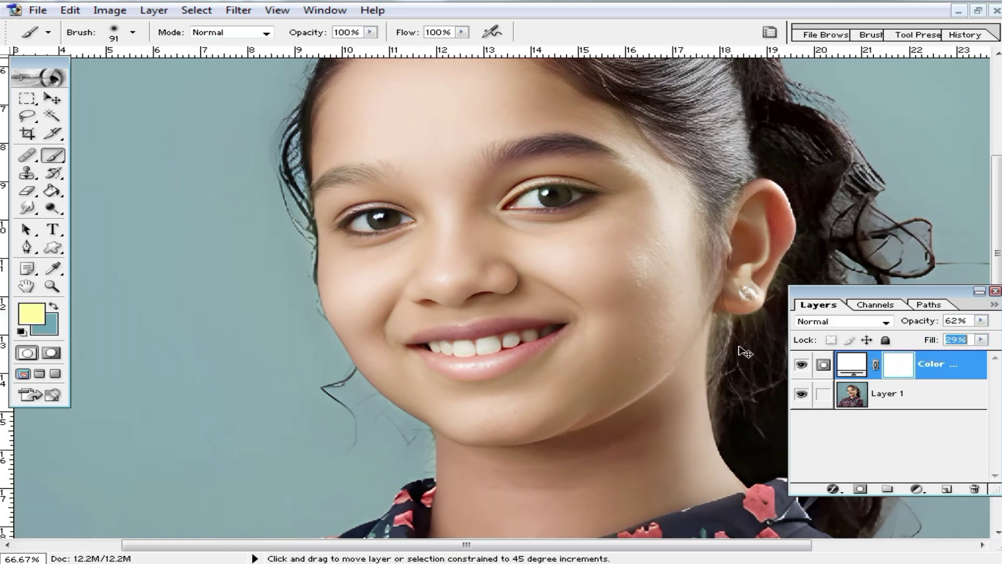
- Merge the white color layer down onto the portrait layer
key("ctrl+e")
key("ctrl+minus")
scroll(537, 318, "down", 3)
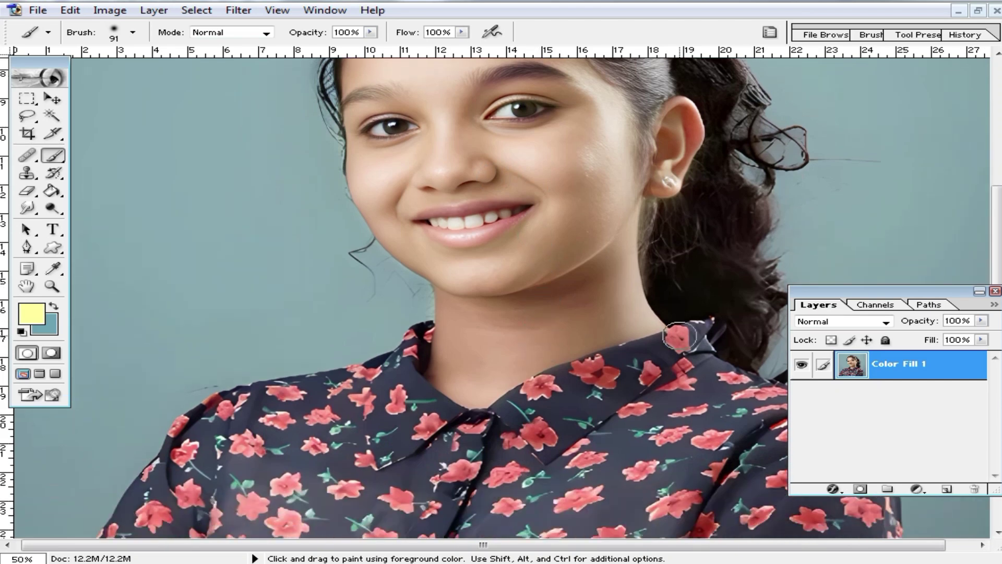
- Examine the brightened skin on the face and neck at close zoom levels
left_click(508, 237)
left_click(507, 253)
left_click_drag(612, 317, 690, 357)
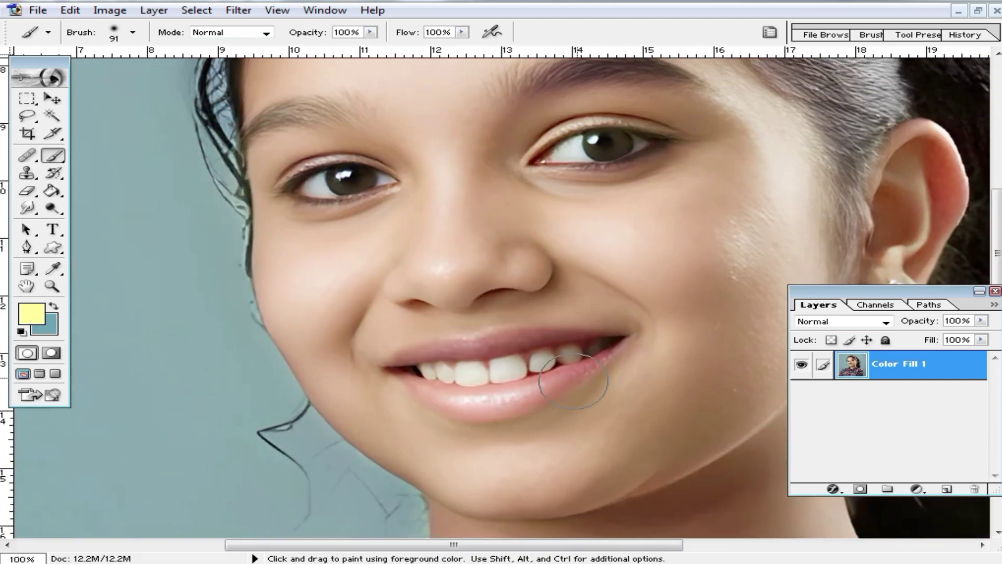
left_click(572, 268, "alt")
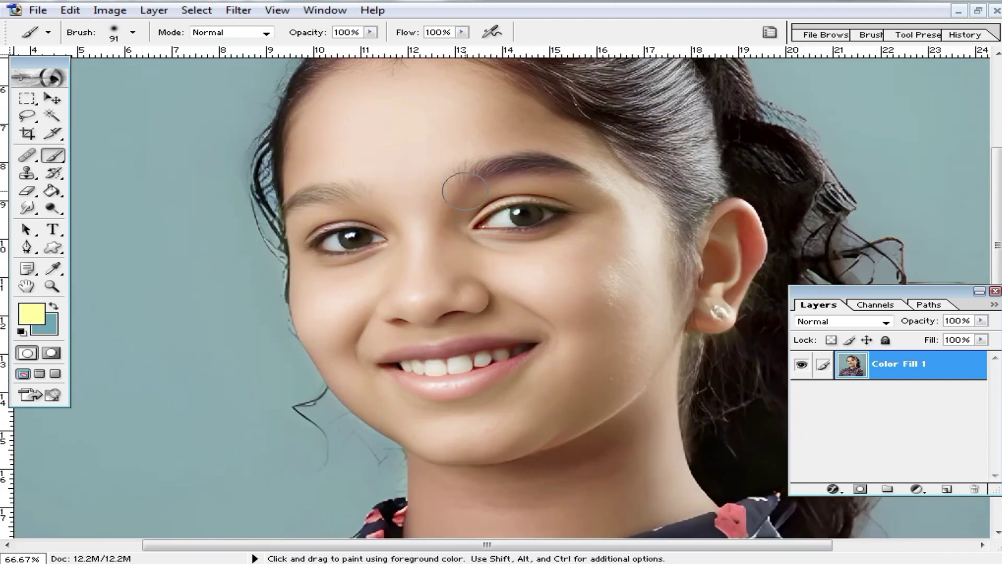
scroll(558, 307, "down", 3)
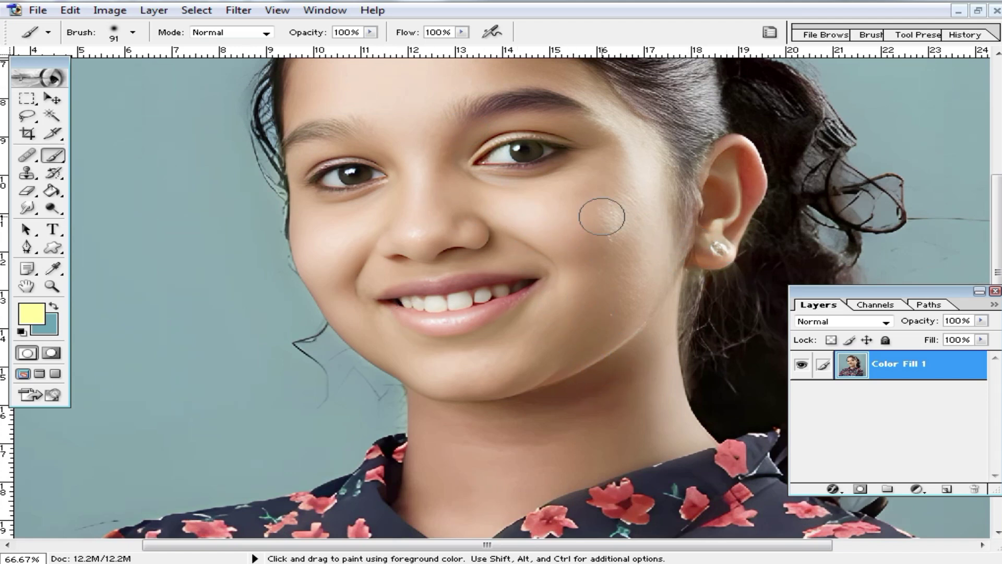
scroll(602, 216, "up", 2)
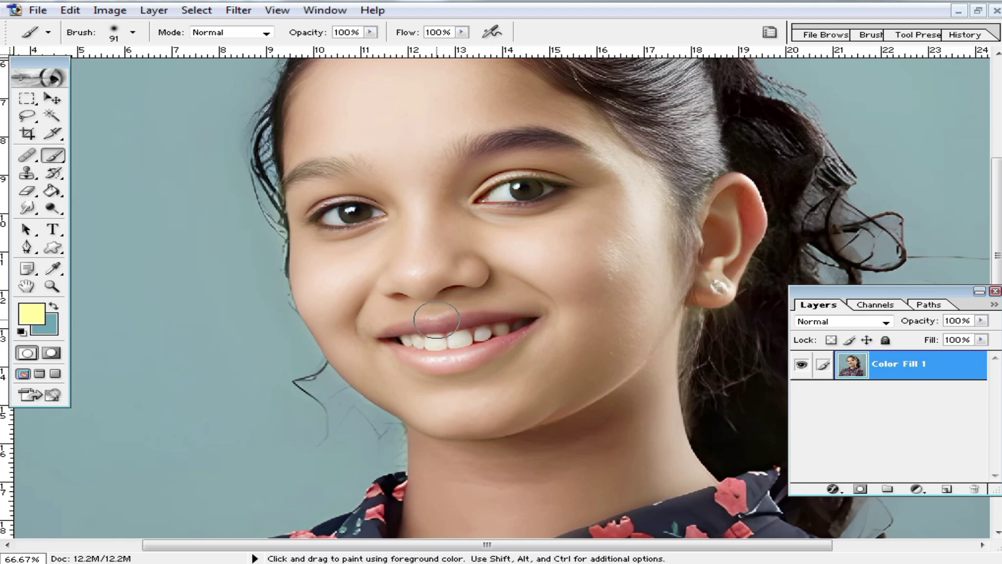
scroll(526, 334, "down", 2)
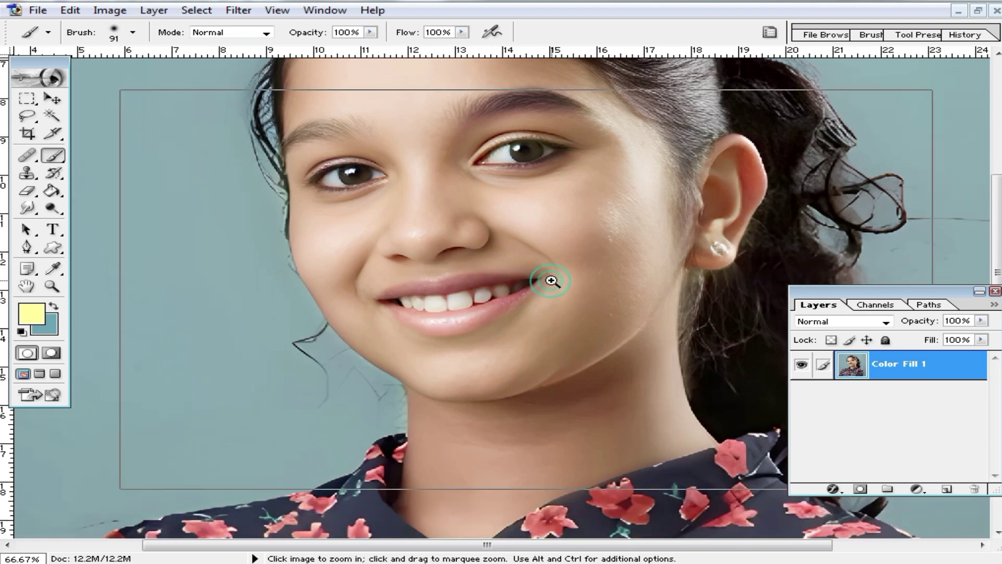
left_click(543, 282, "ctrl")
left_click(731, 339, "ctrl+alt")
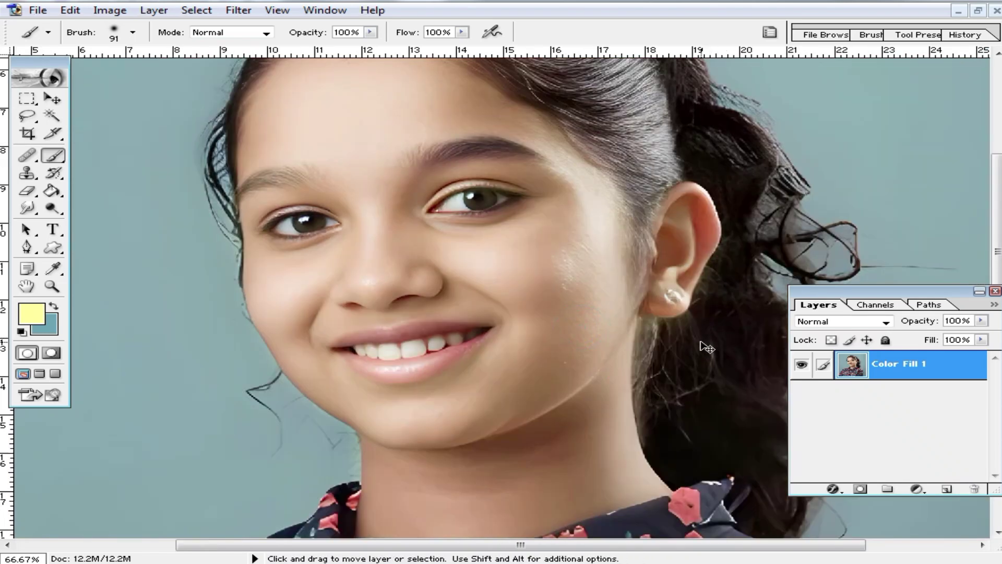
- Duplicate the merged layer and select the skin of the face, ear and neck with the Magic Wand at tolerance 44
key("ctrl+j")
left_click(58, 119)
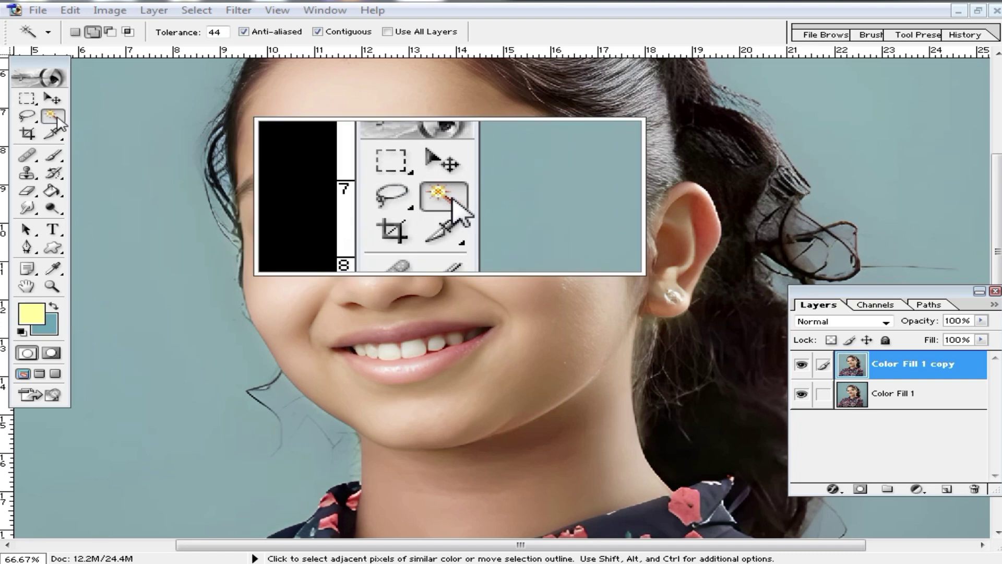
left_click(356, 153)
left_click(450, 105)
left_click(506, 122)
left_click(566, 175)
left_click(492, 264)
left_click(508, 441)
scroll(509, 402, "down", 2)
left_click(437, 232)
scroll(584, 267, "down", 2)
scroll(585, 267, "up", 2)
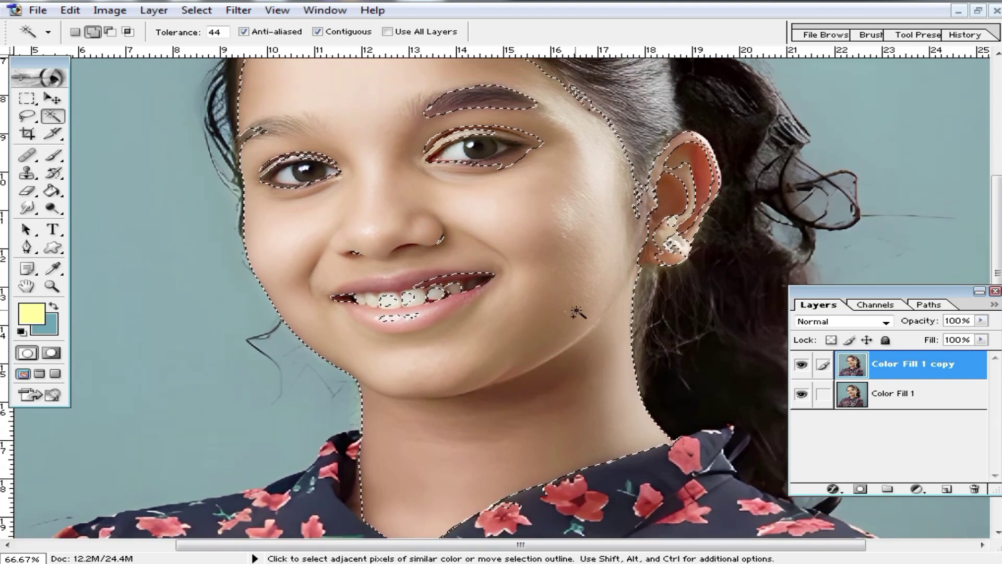
- Feather the skin selection by 4 pixels
right_click(532, 260)
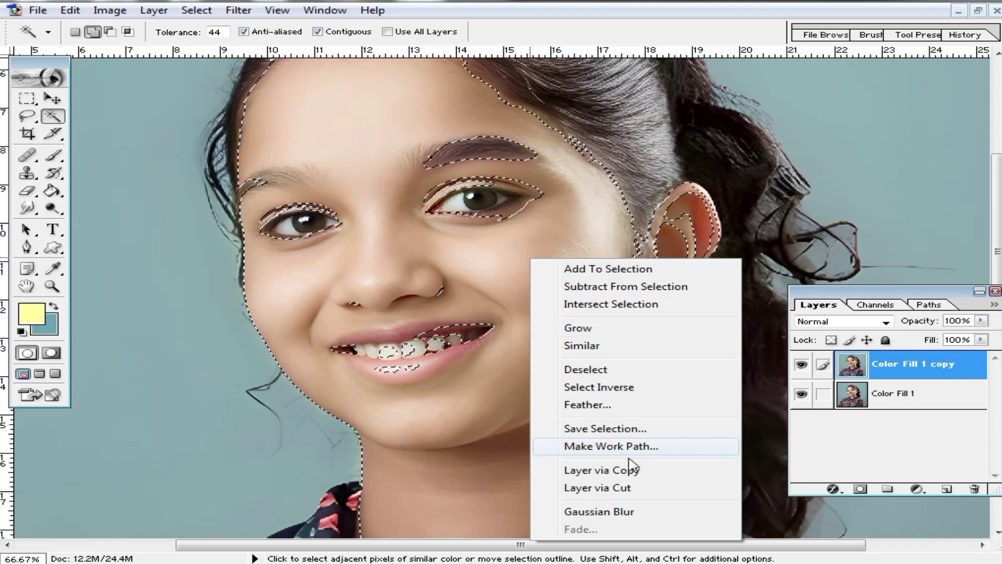
left_click(595, 405)
type("4")
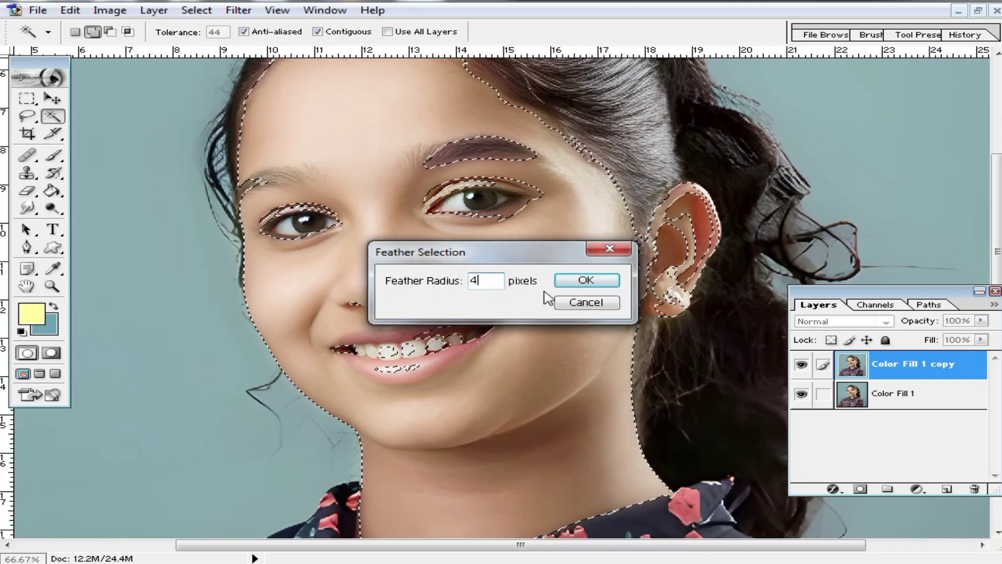
left_click(580, 280)
- Set up the Brush at 21% opacity and sample a skin tone from the cheek as its color
left_click(52, 155)
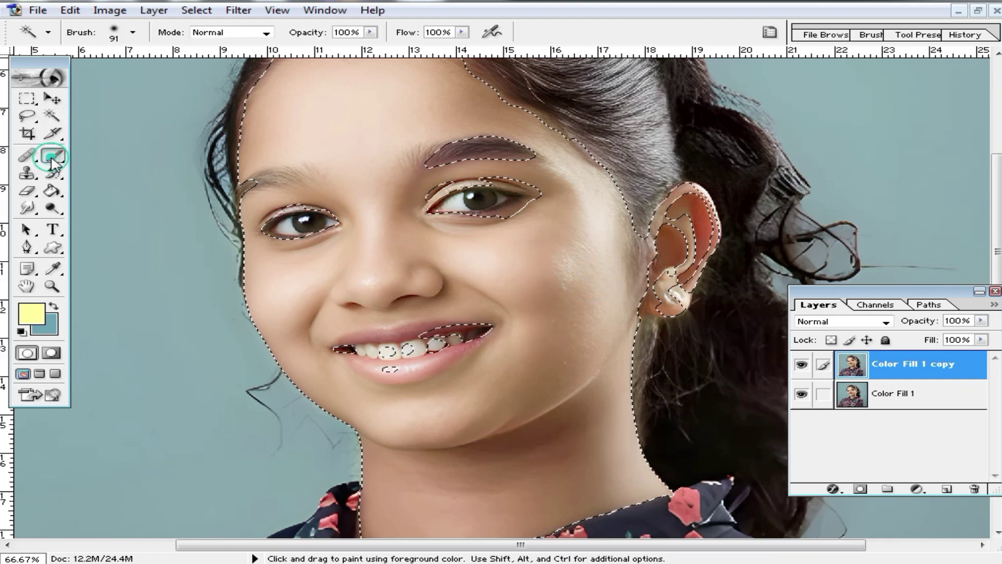
left_click(370, 32)
left_click_drag(373, 48, 299, 49)
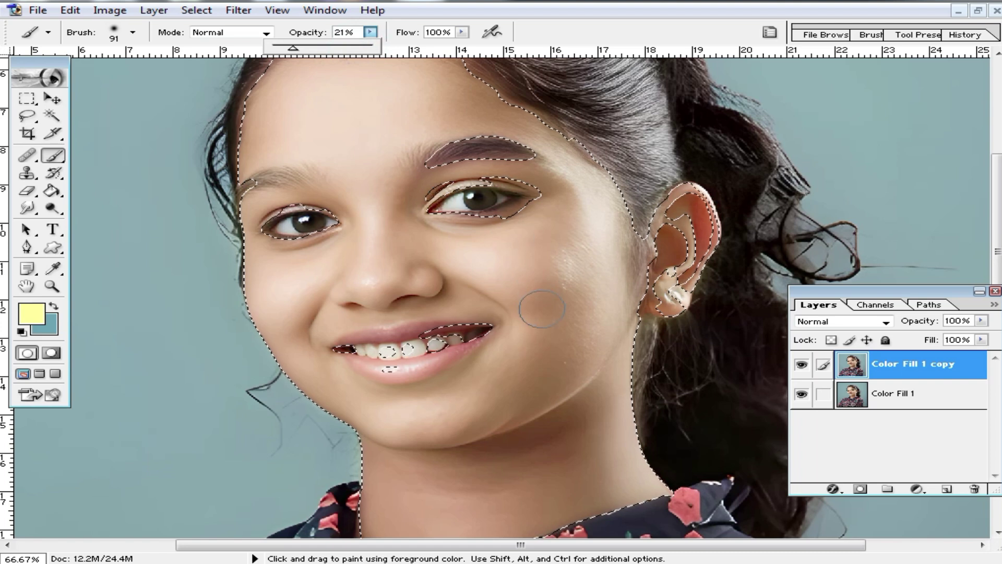
left_click(476, 267, "ctrl")
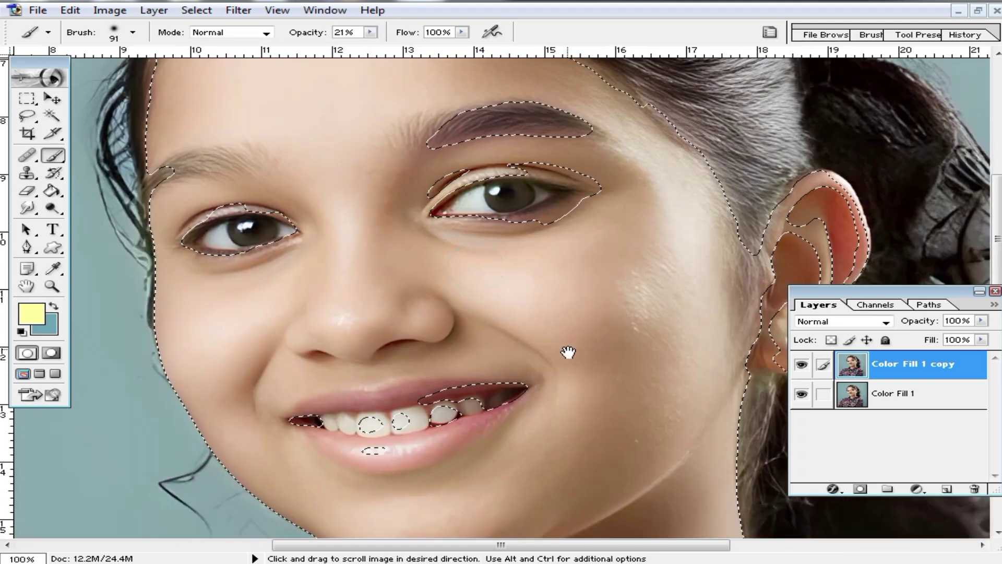
left_click_drag(569, 351, 605, 322)
left_click(596, 290, "alt")
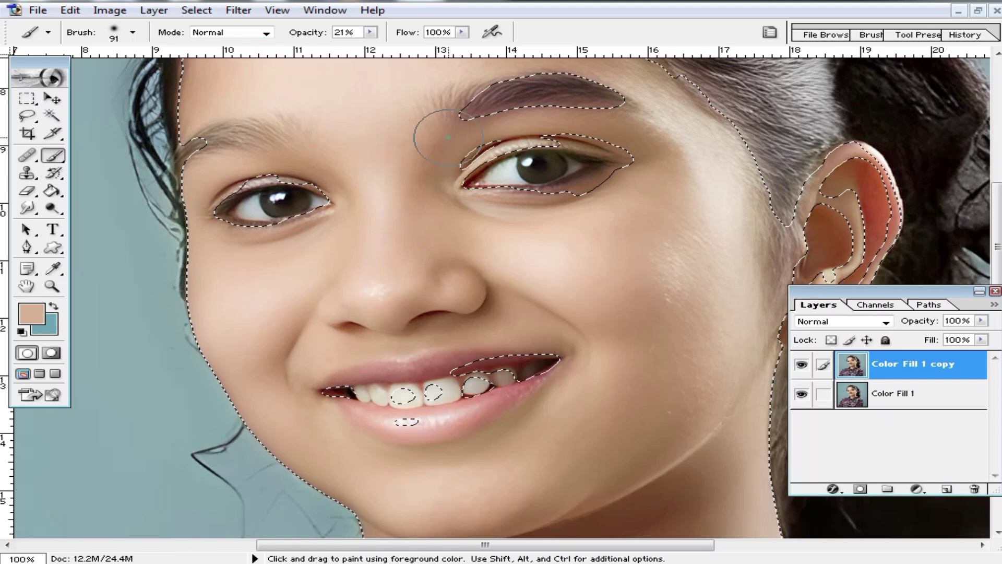
- Paint the sampled skin tone softly over the darker skin between the eyebrows and around the eye
left_click_drag(421, 175, 432, 143)
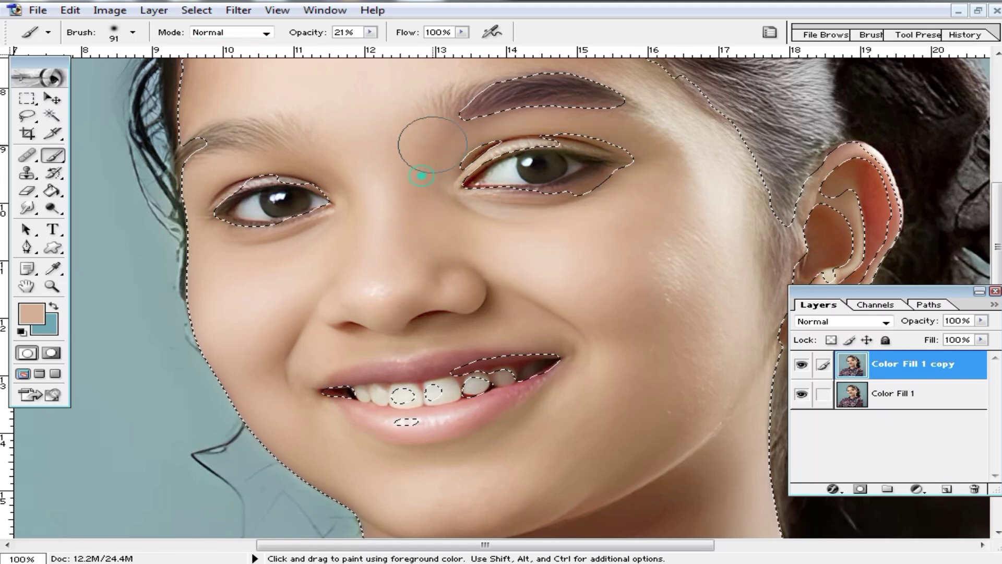
left_click_drag(653, 372, 624, 248)
left_click_drag(504, 192, 477, 189)
scroll(600, 331, "down", 3)
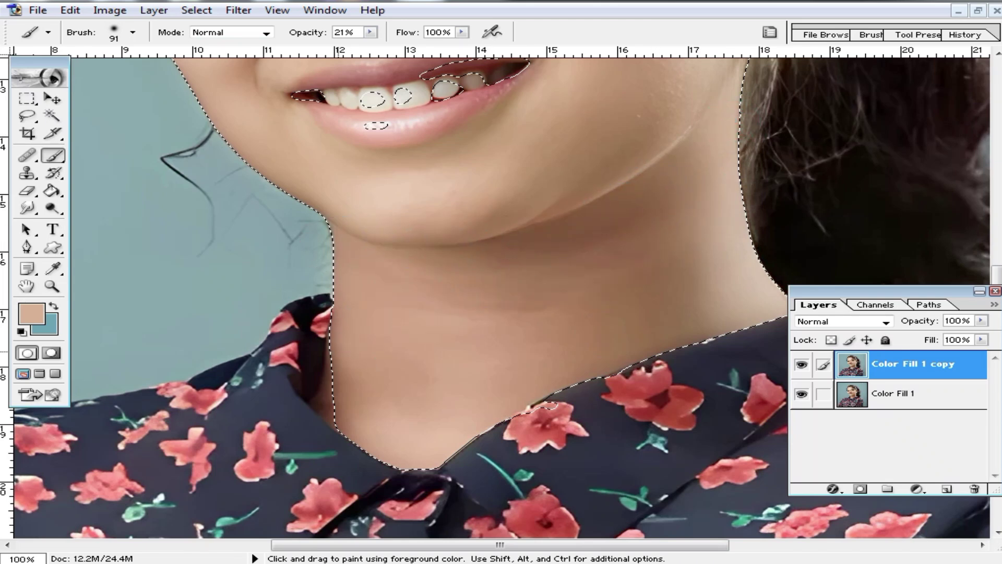
- Paint the sampled skin tone over the shadowed neck, from under the jaw down to the collar
mouse_move(652, 261)
left_mouse_down()
mouse_move(578, 241)
mouse_move(422, 280)
left_mouse_up()
left_click_drag(602, 233, 508, 293)
left_click_drag(644, 208, 692, 181)
mouse_move(629, 254)
left_mouse_down()
mouse_move(561, 344)
mouse_move(690, 309)
left_mouse_up()
mouse_move(549, 314)
left_mouse_down()
mouse_move(555, 258)
mouse_move(372, 244)
left_mouse_up()
mouse_move(372, 316)
left_mouse_down()
mouse_move(351, 351)
mouse_move(415, 390)
mouse_move(432, 412)
left_mouse_up()
mouse_move(431, 412)
left_mouse_down()
mouse_move(535, 351)
mouse_move(678, 233)
mouse_move(563, 261)
left_mouse_up()
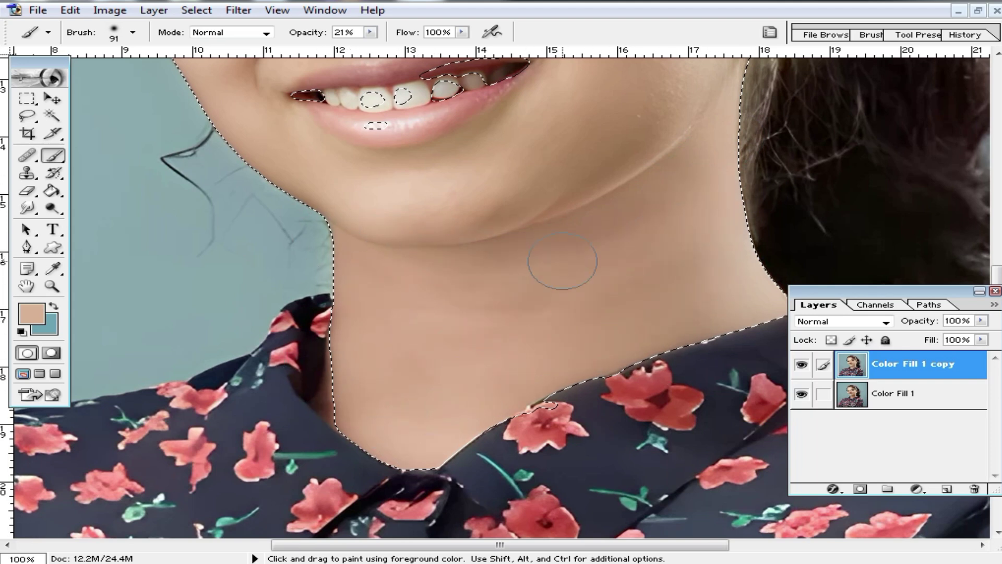
- Deselect the skin selection using the Rectangular Marquee tool
key("ctrl+minus")
key("ctrl+minus")
left_click(190, 179)
left_click(31, 102)
left_click(230, 223)
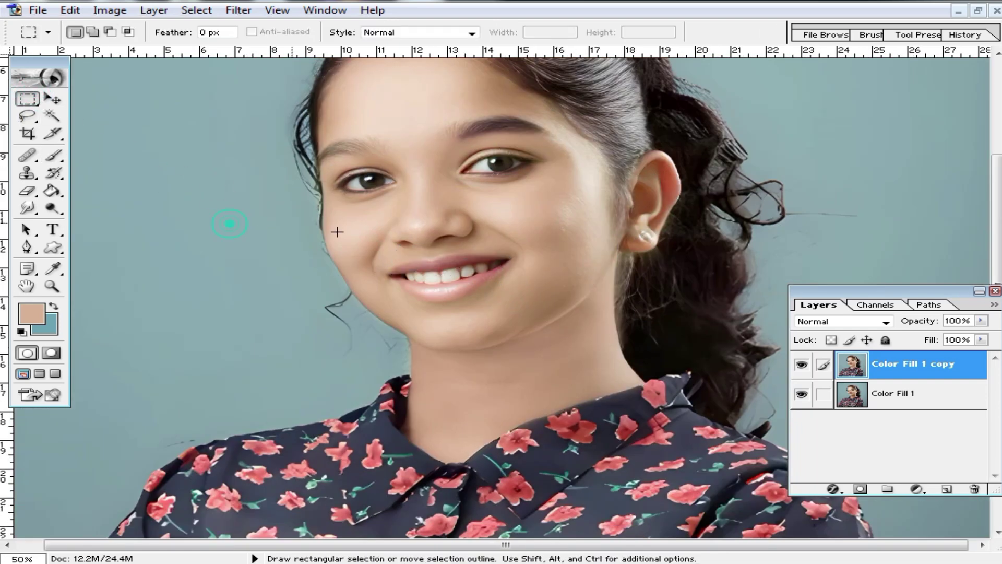
- Check the whole portrait, lower the painted copy's fill, and merge it with the layer below
scroll(507, 287, "up", 3)
left_click(523, 327, "alt")
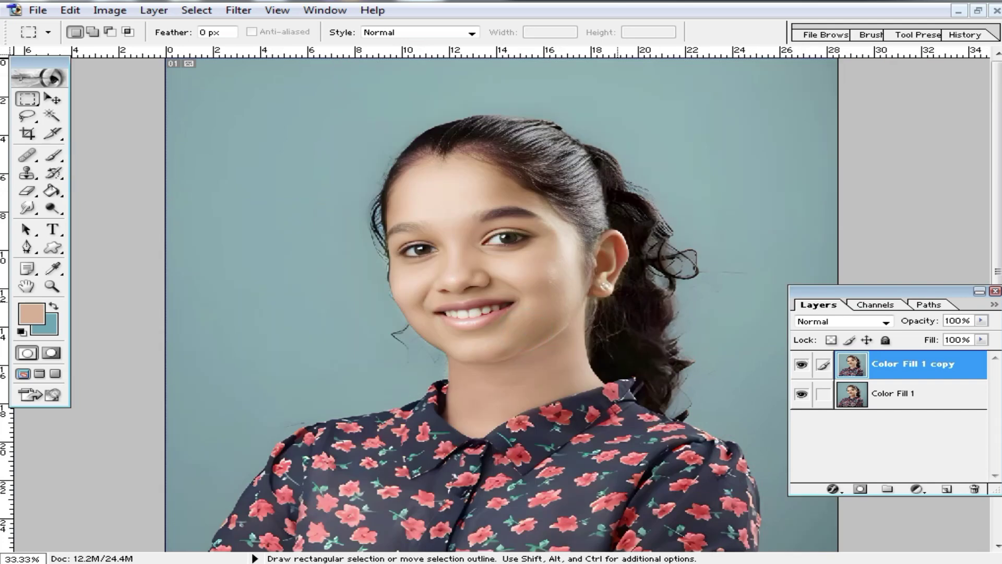
left_click(982, 340)
left_click_drag(981, 353, 960, 359)
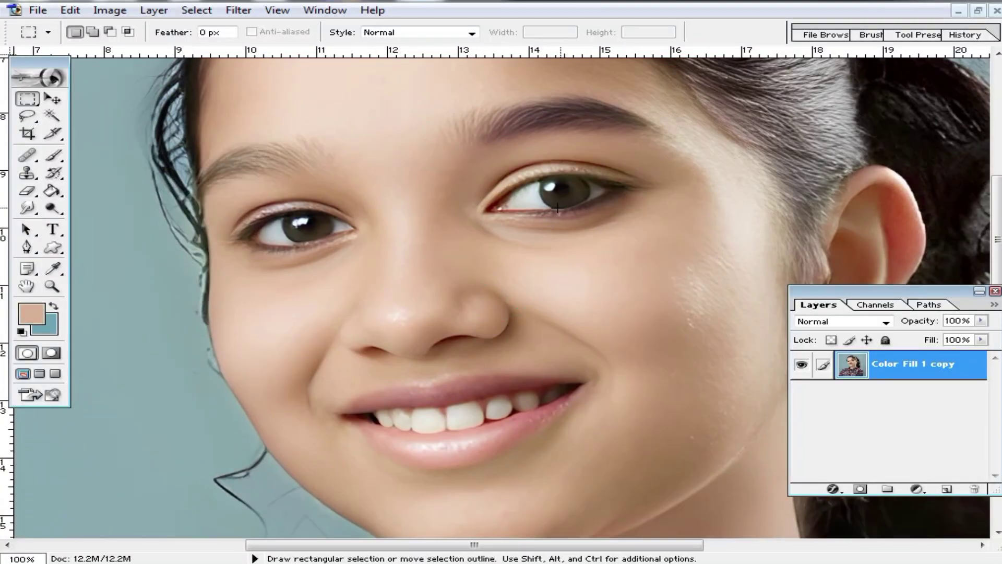
- Add a new empty layer above the portrait layer to hold the eyeliner
left_click(530, 233, "ctrl")
left_click(504, 269, "ctrl")
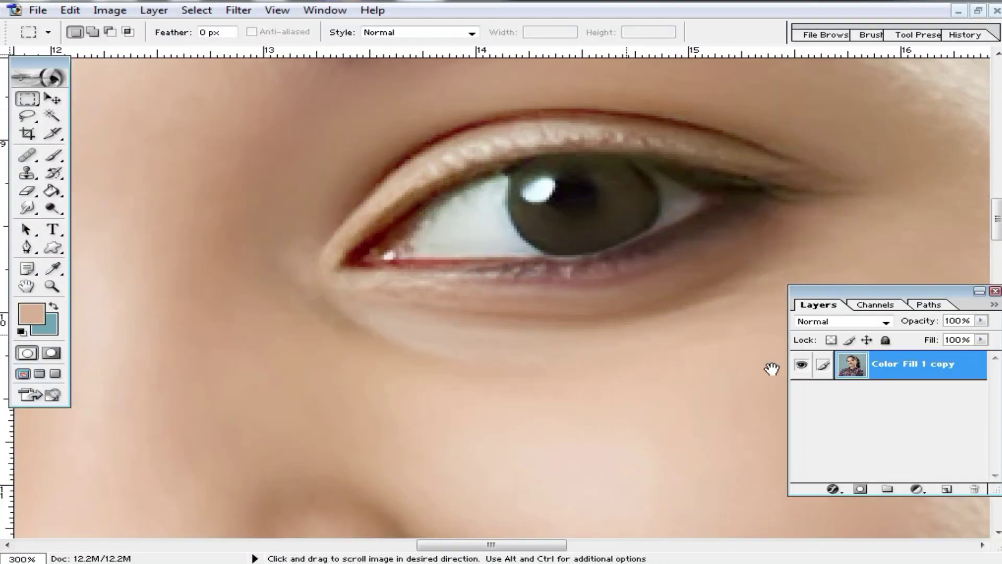
left_click(947, 490)
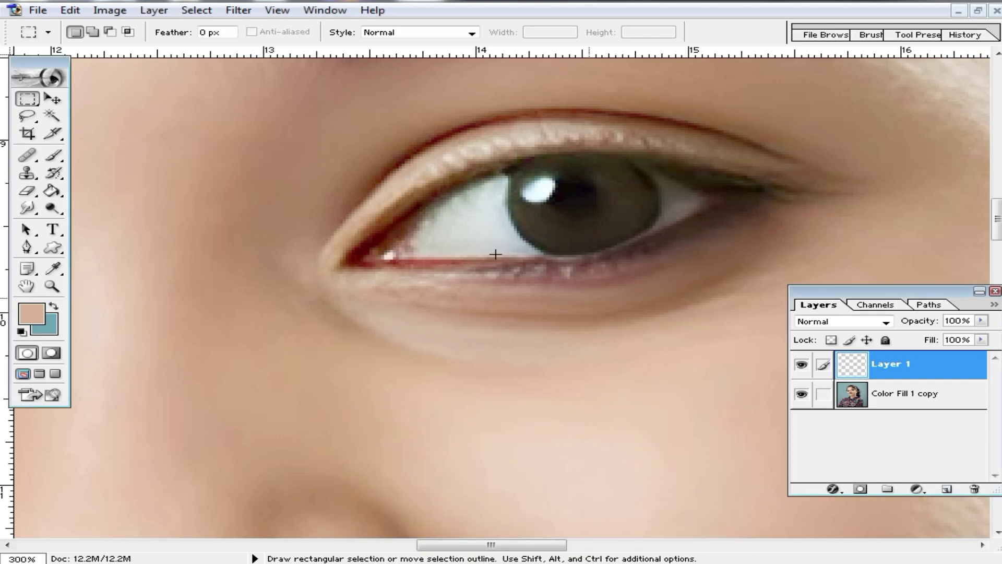
scroll(495, 255, "up", 1)
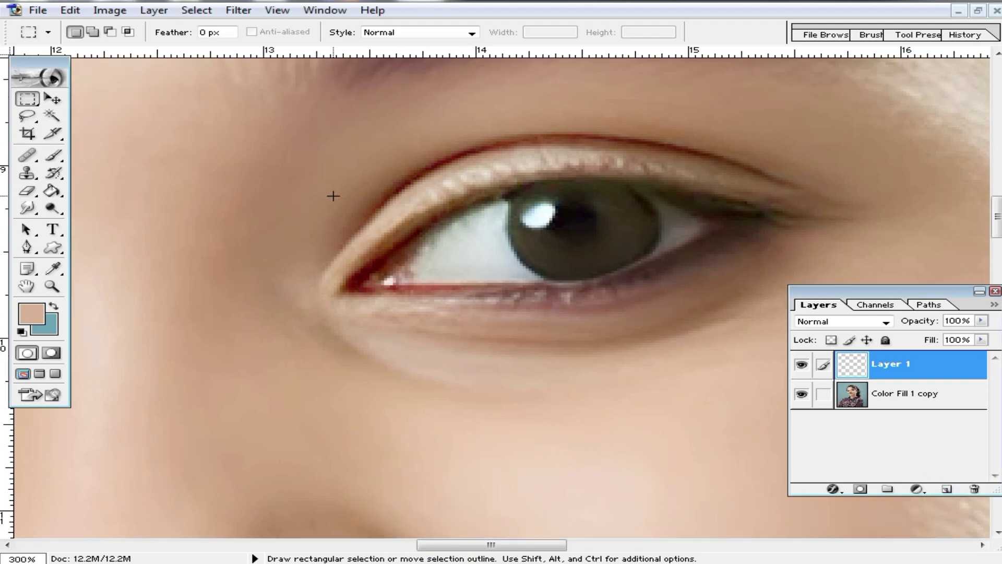
- Trace the upper lash line of the right-hand eye in the portrait with the Pen tool, from inner to outer corner
key("p")
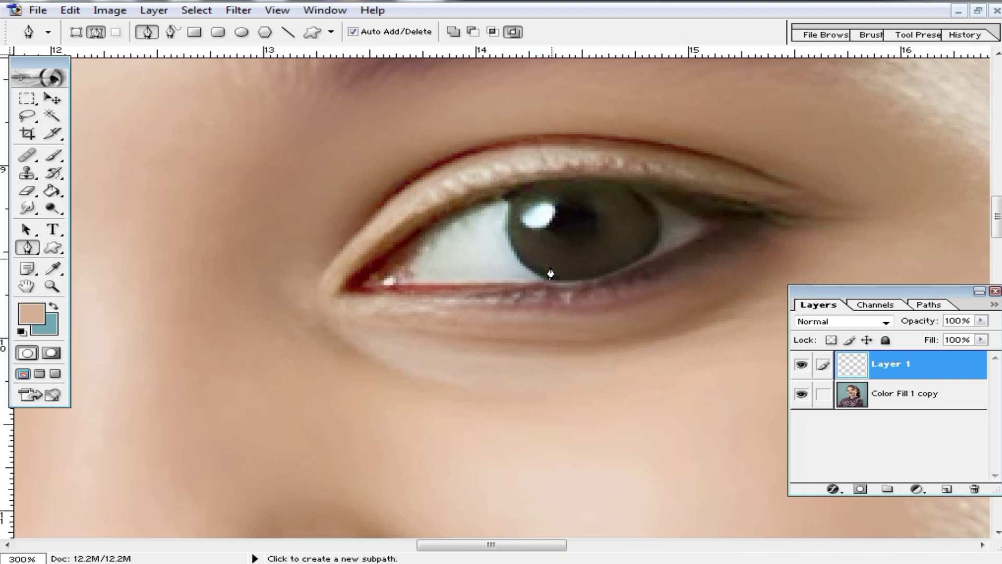
key("ctrl+plus")
left_click_drag(506, 281, 375, 275)
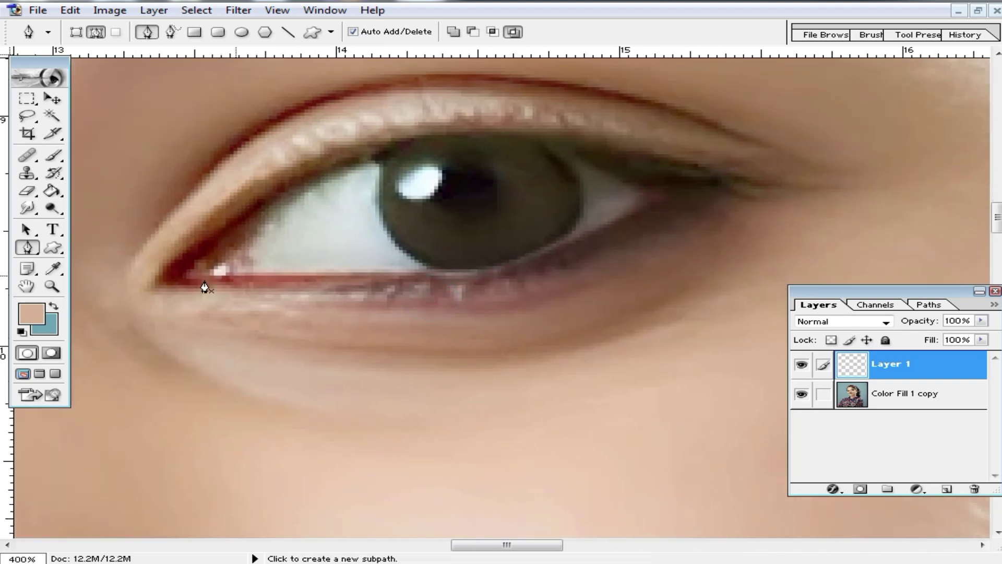
left_click(155, 288)
left_click_drag(205, 188, 199, 264)
left_click_drag(274, 267, 334, 243)
left_click_drag(583, 220, 759, 246)
left_click(583, 220)
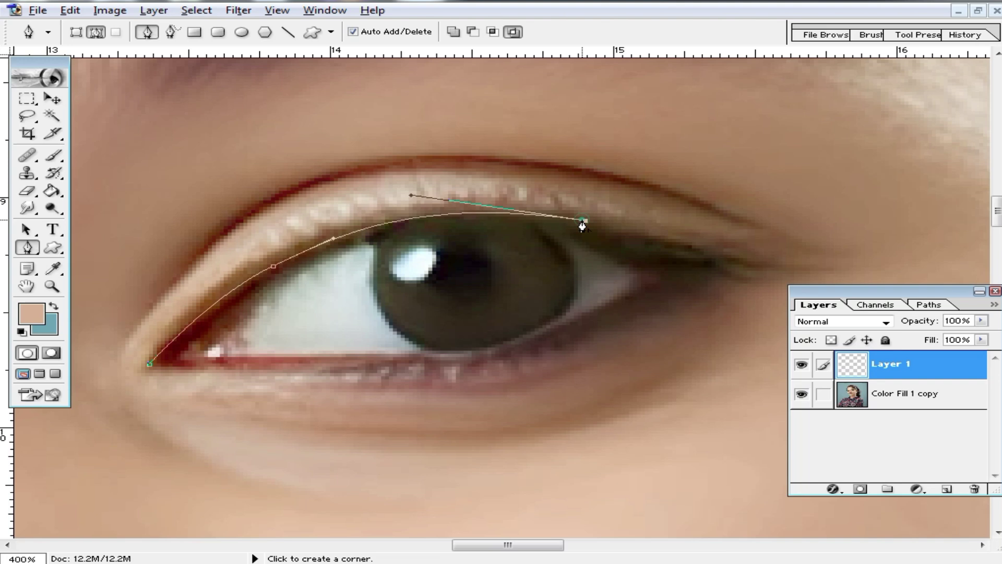
left_click(740, 256)
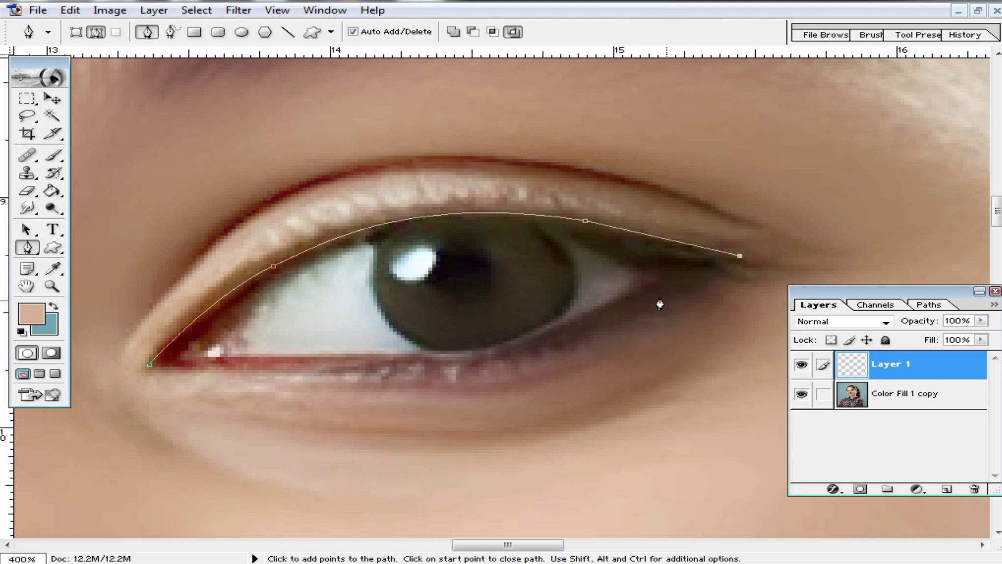
- Trace the same eye's lower lash line back to the inner corner and close the path
left_click_drag(653, 299, 622, 317)
left_click_drag(561, 345, 637, 331)
mouse_move(536, 348)
left_mouse_down()
mouse_move(441, 354)
mouse_move(525, 357)
left_mouse_up()
left_click_drag(440, 355, 353, 351)
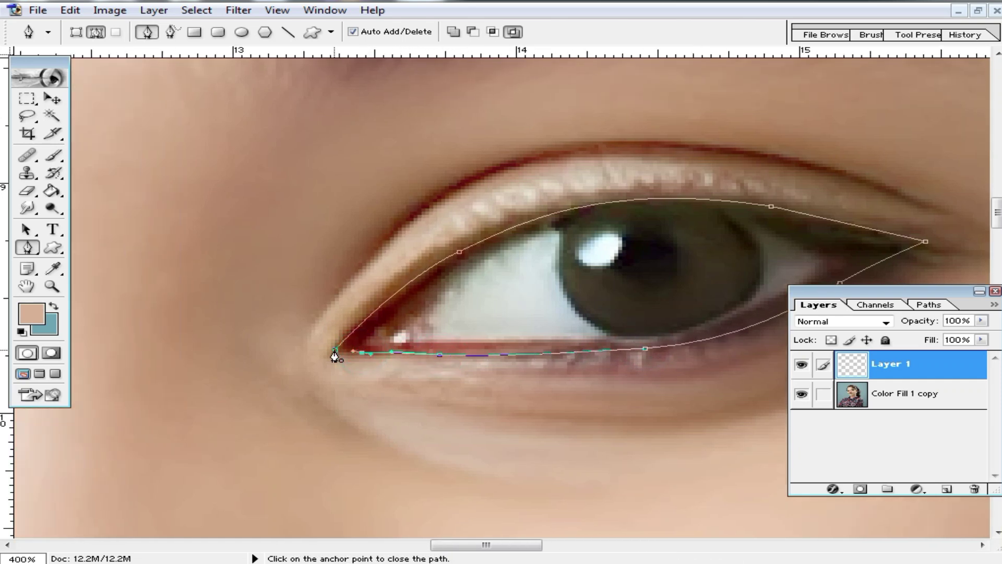
left_click(335, 350)
- Trace the upper lash line of the left-hand eye with the Pen tool, from inner to outer corner
left_click(472, 331, "alt")
left_click_drag(287, 346, 661, 315)
left_click_drag(399, 317, 586, 286)
left_click(500, 305, "ctrl")
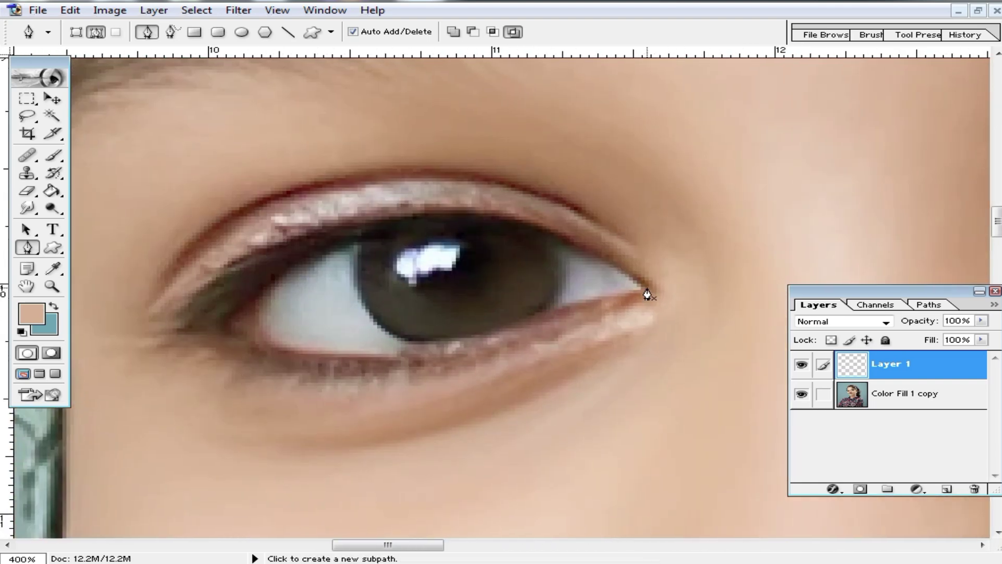
left_click_drag(536, 228, 505, 221)
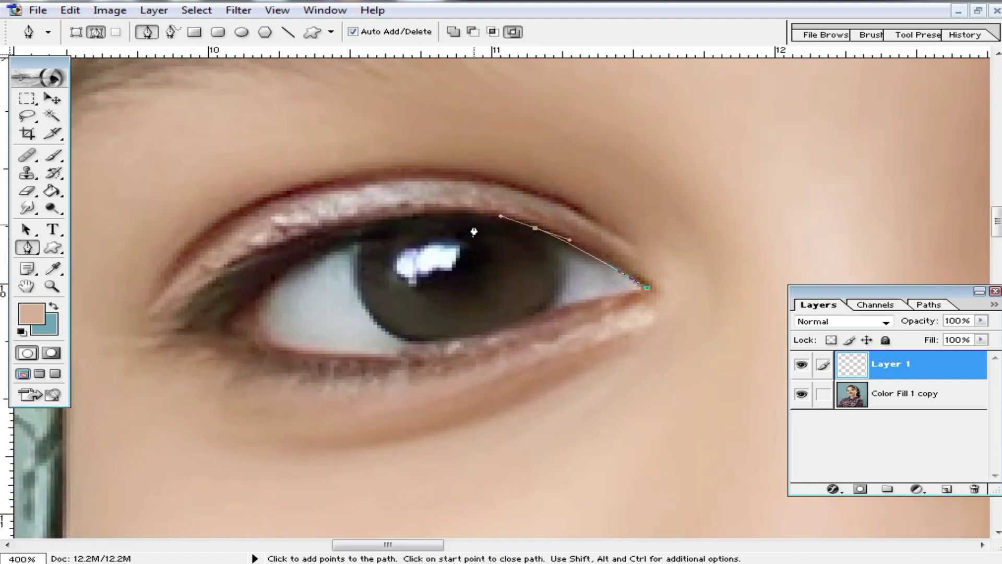
left_click_drag(331, 237, 248, 264)
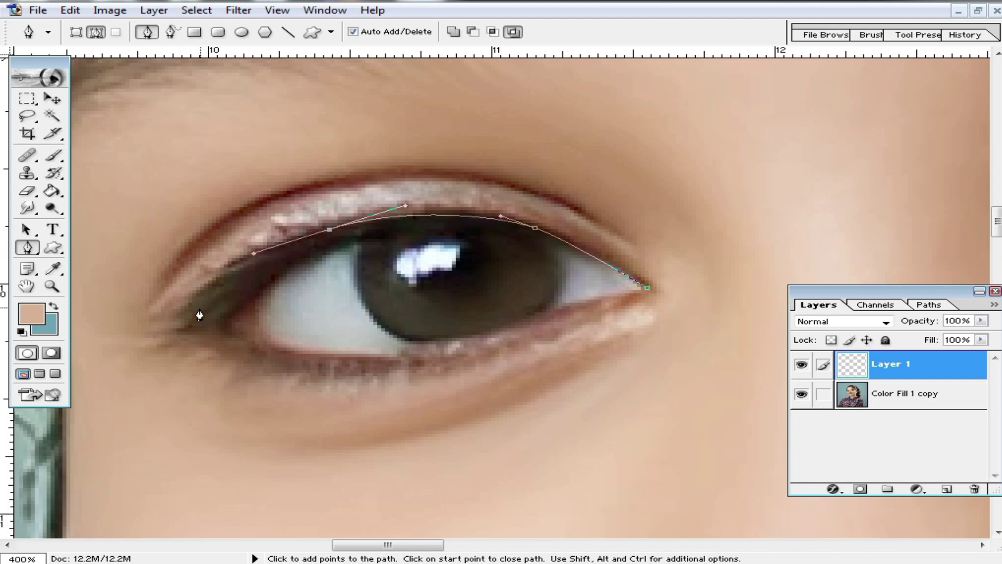
left_click_drag(177, 330, 167, 338)
- Trace the left-hand eye's lower lash line from the outer corner back to the start and close the path
left_click(177, 330, "alt")
left_click_drag(252, 342, 276, 350)
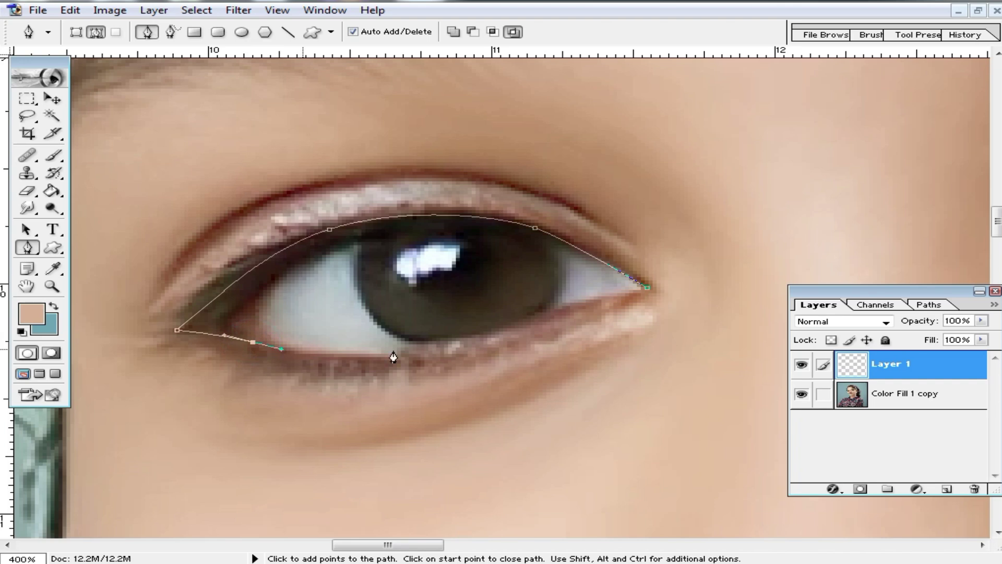
left_click_drag(438, 353, 495, 344)
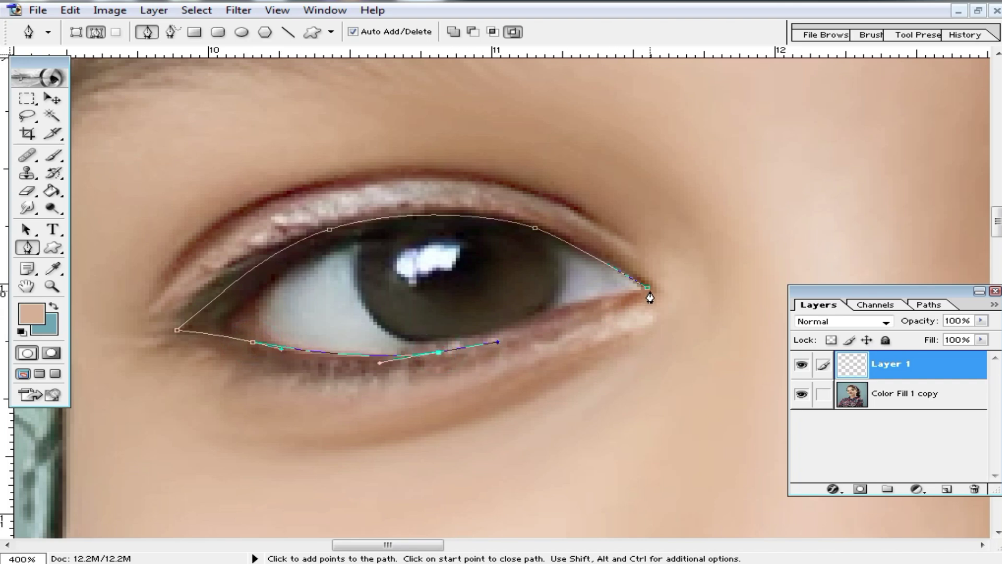
left_click_drag(715, 260, 715, 259)
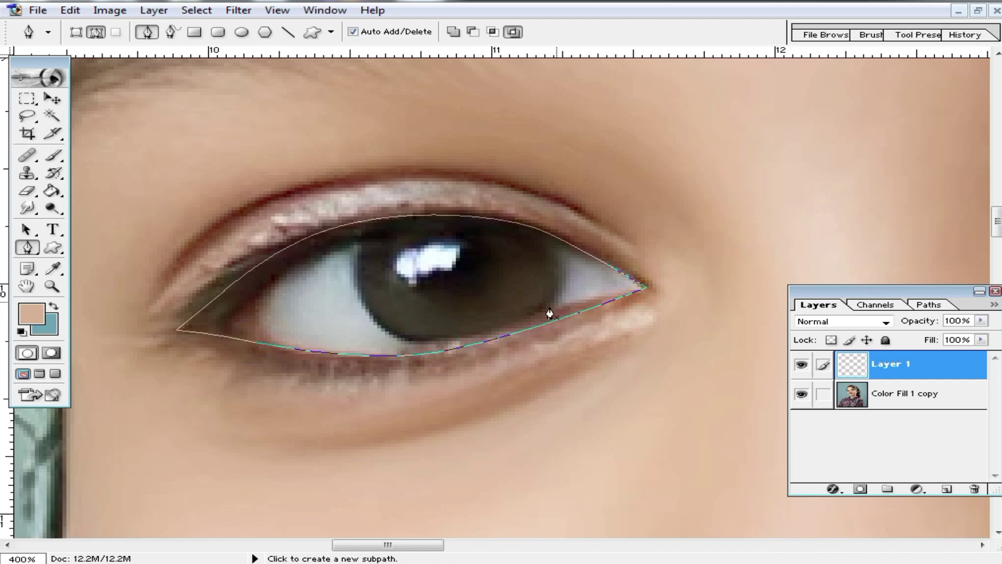
- Convert the two closed eye paths into a selection around both eyes
right_click(483, 270)
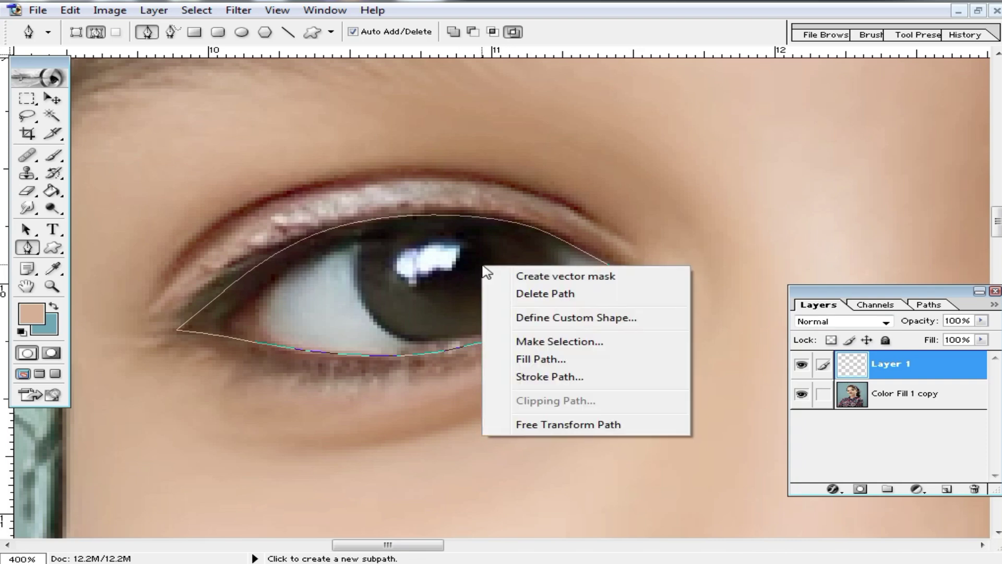
left_click(596, 346)
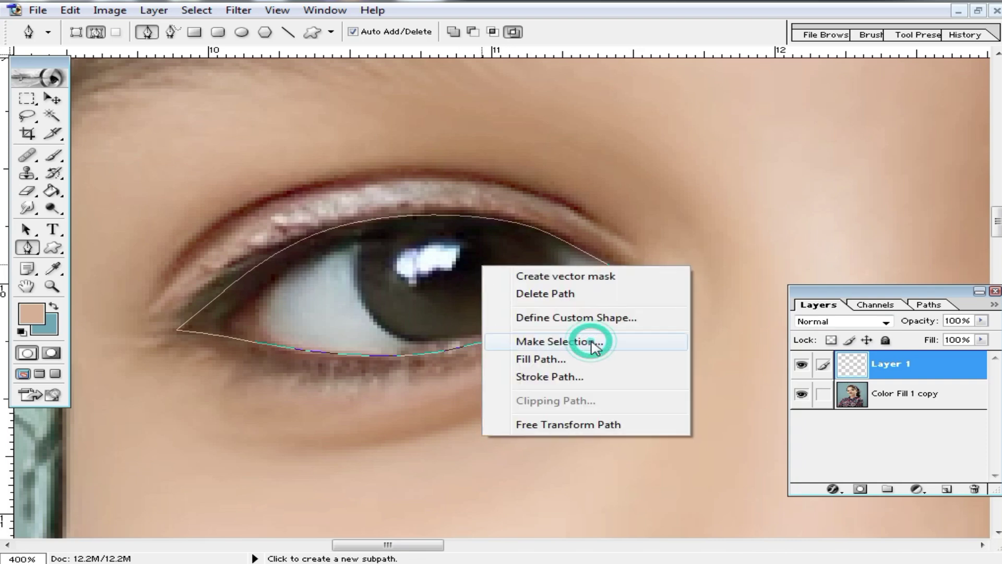
left_click(593, 230)
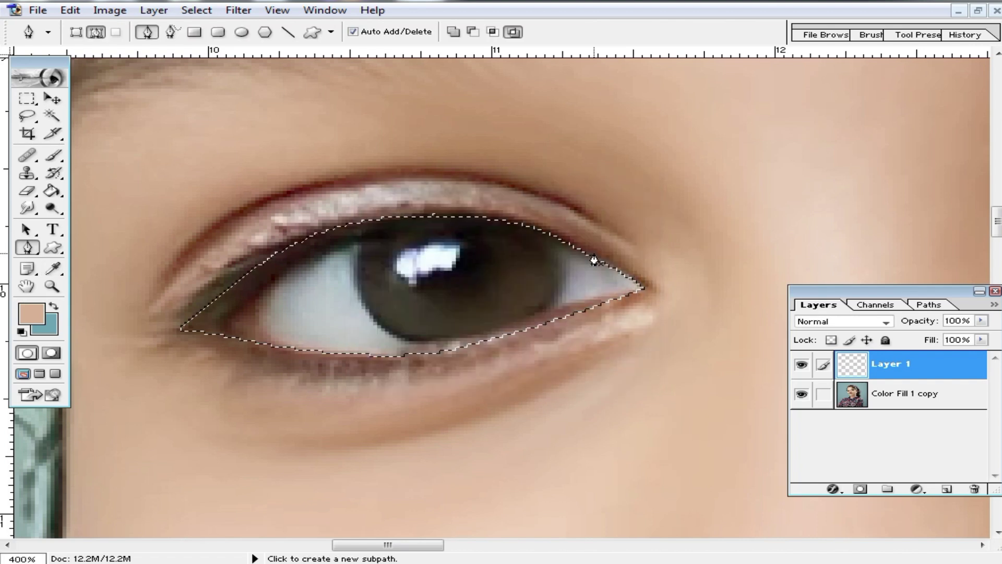
left_click(703, 284, "alt")
left_click(613, 312, "alt")
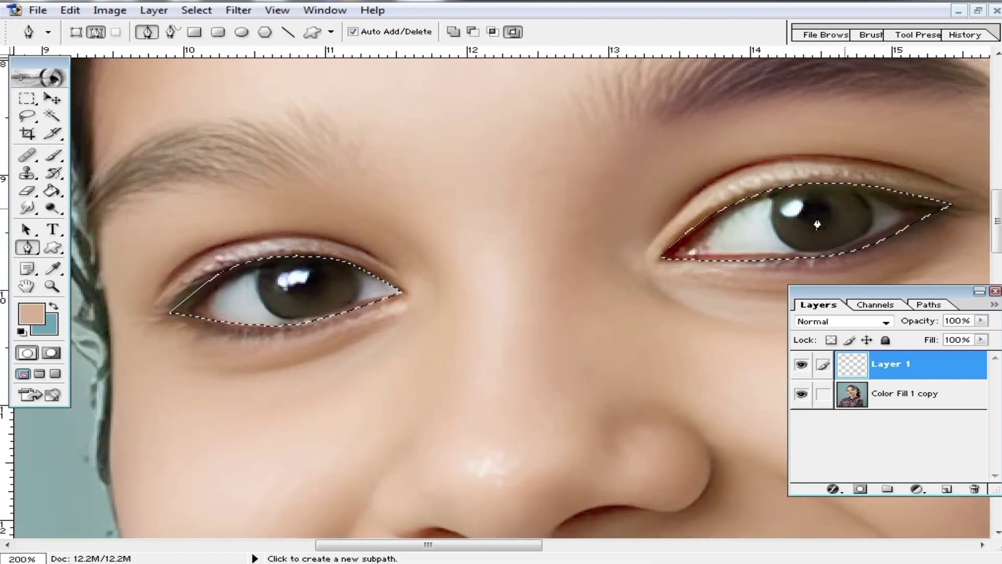
- Stroke the eye selection on the new layer with a 3 px black line placed outside, Normal mode, 100% opacity
key("m")
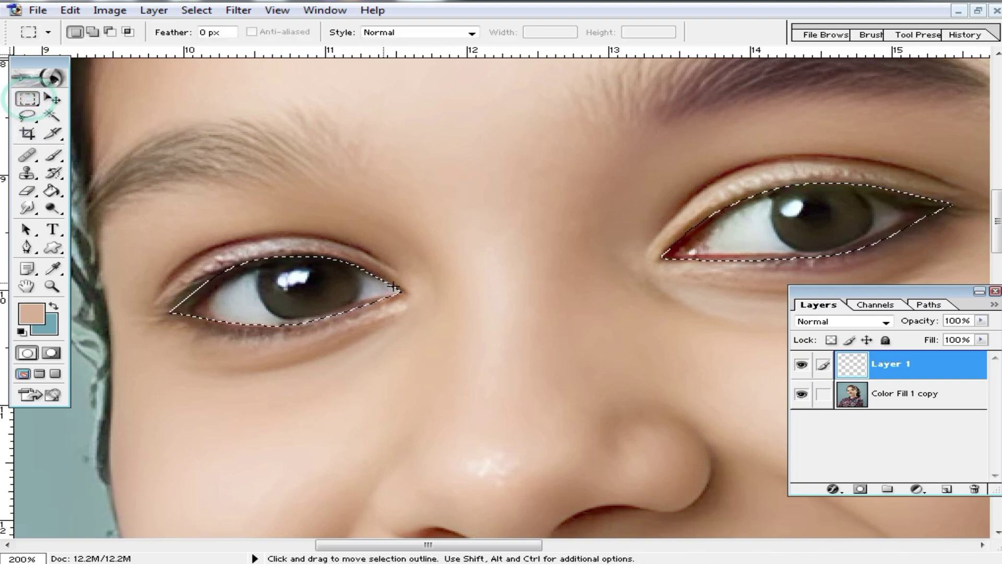
right_click(719, 236)
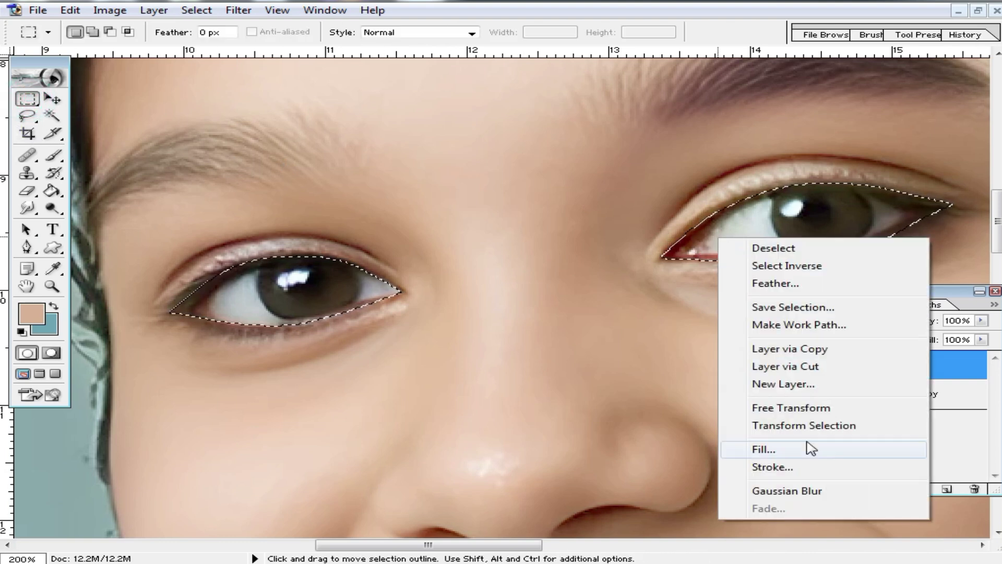
left_click(803, 466)
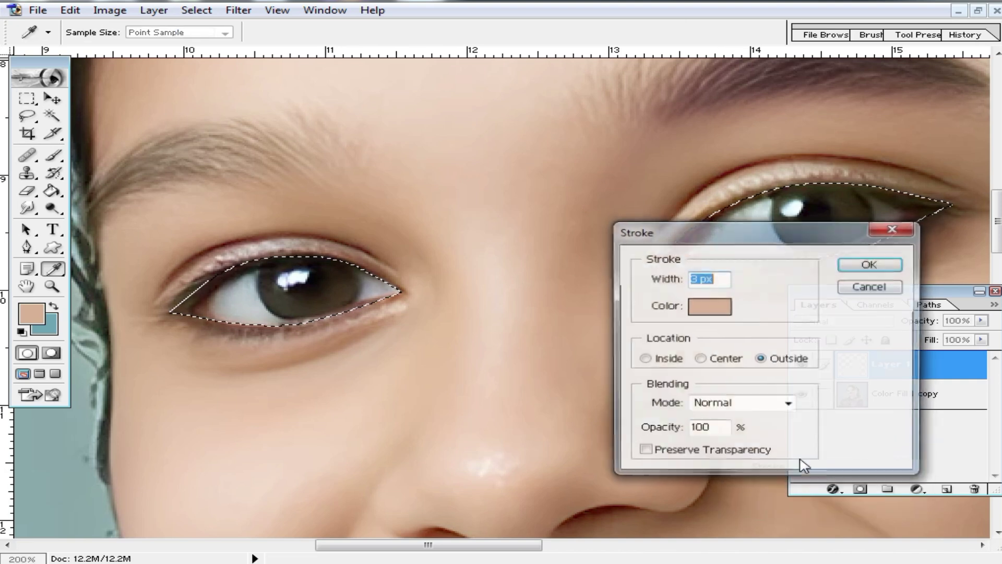
left_click(709, 308)
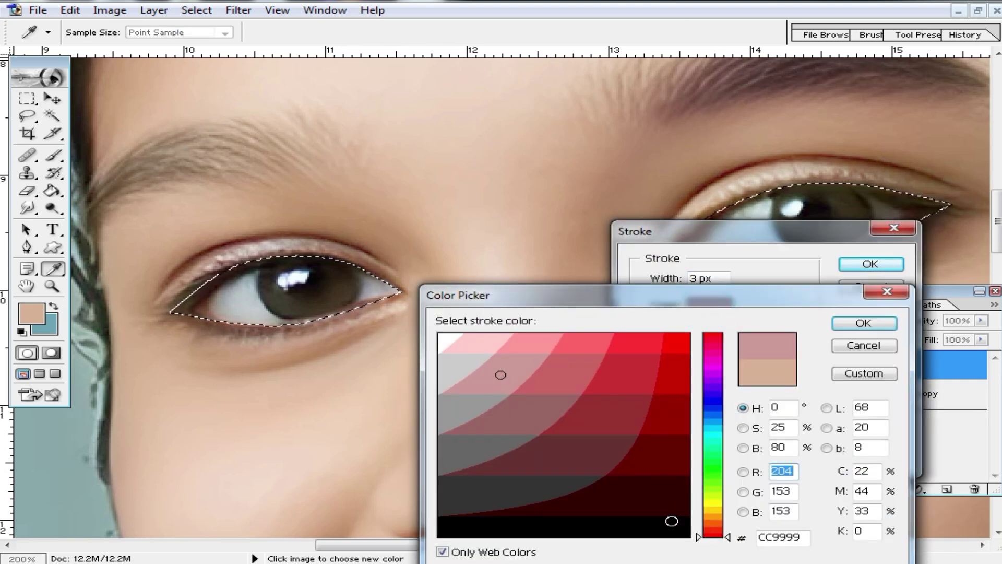
left_click(678, 529)
left_click(864, 323)
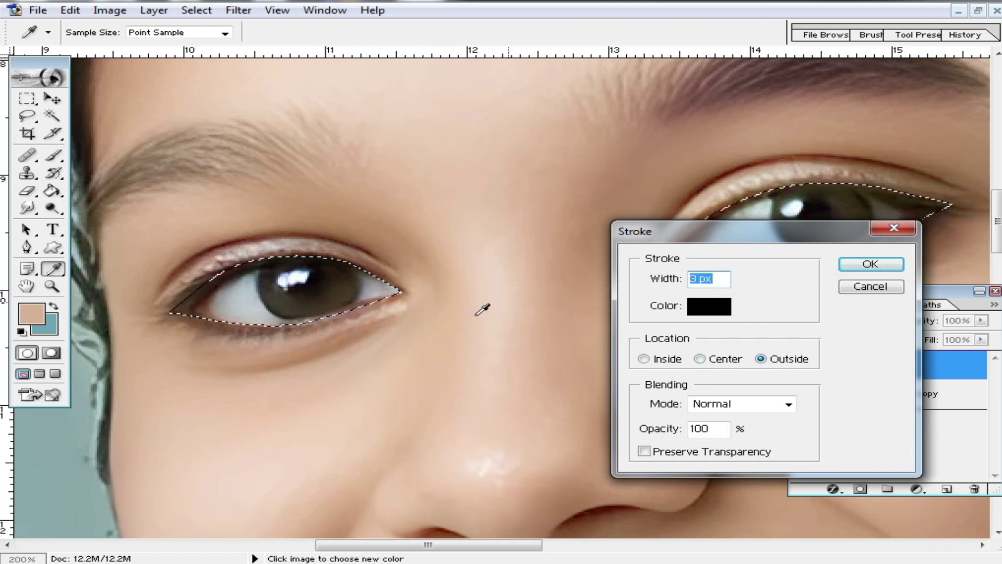
left_click(878, 266)
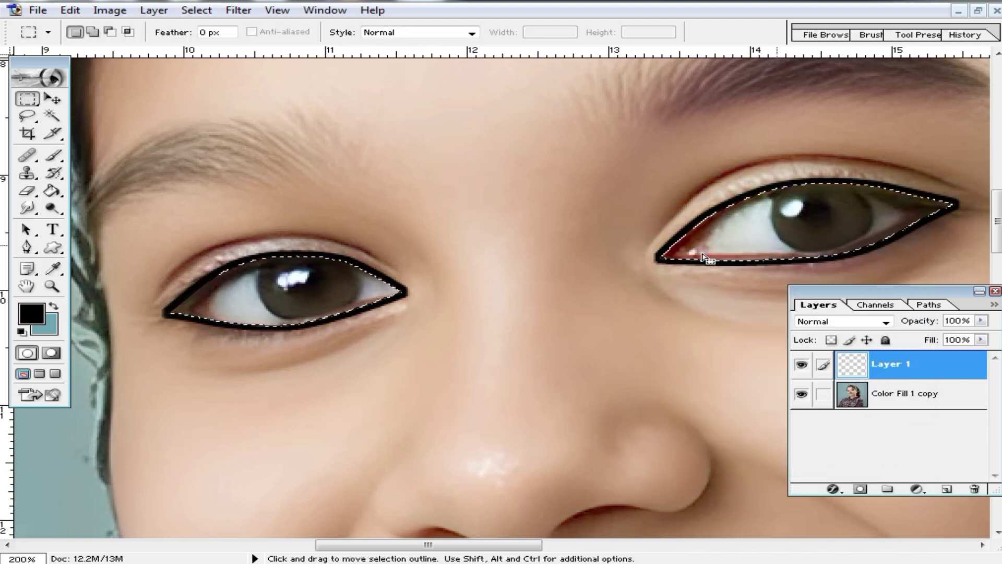
- Hide the portrait layer and deselect the eye outlines, leaving only the stroked layer displayed
left_click(52, 98)
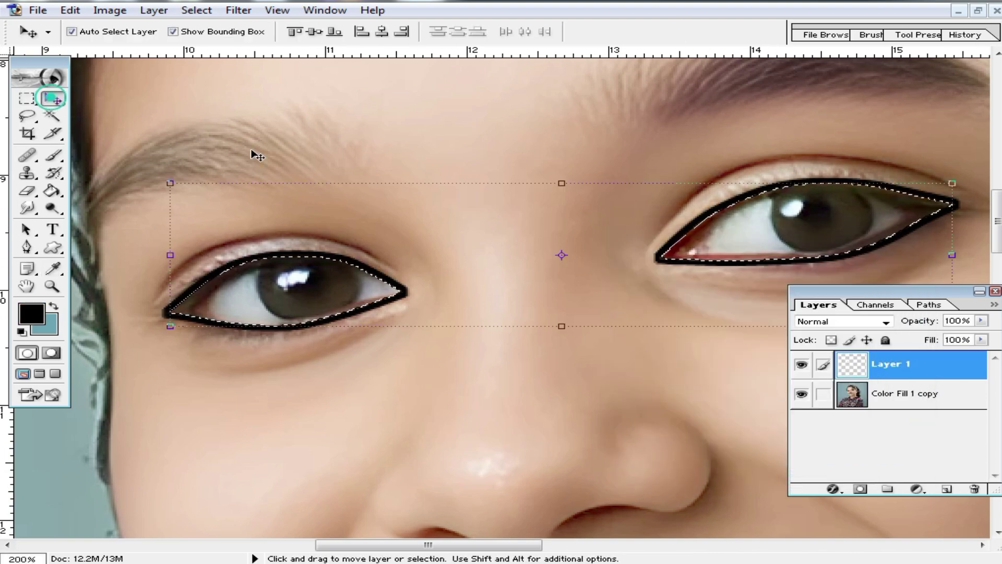
left_click(802, 395)
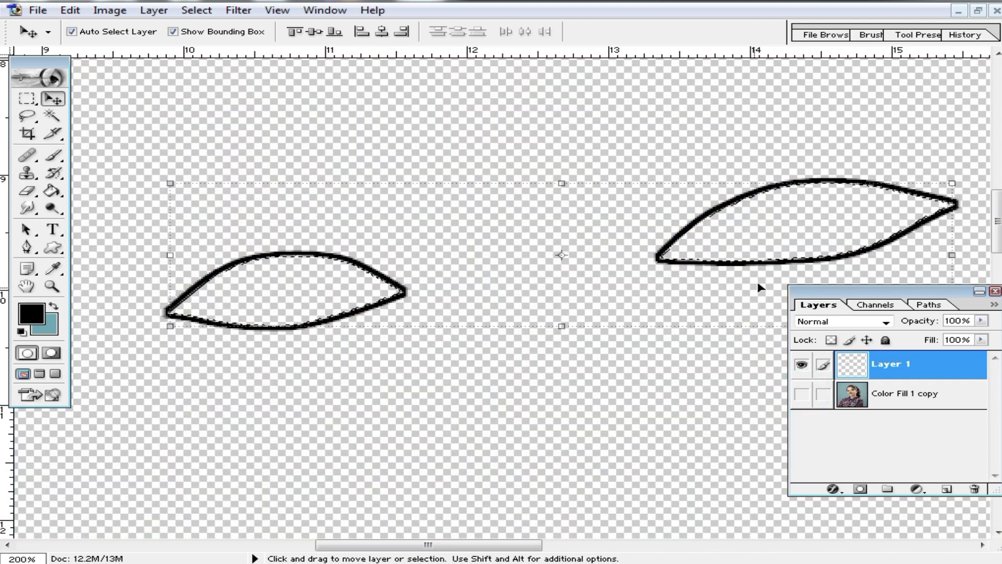
left_click(25, 102)
left_click(234, 126)
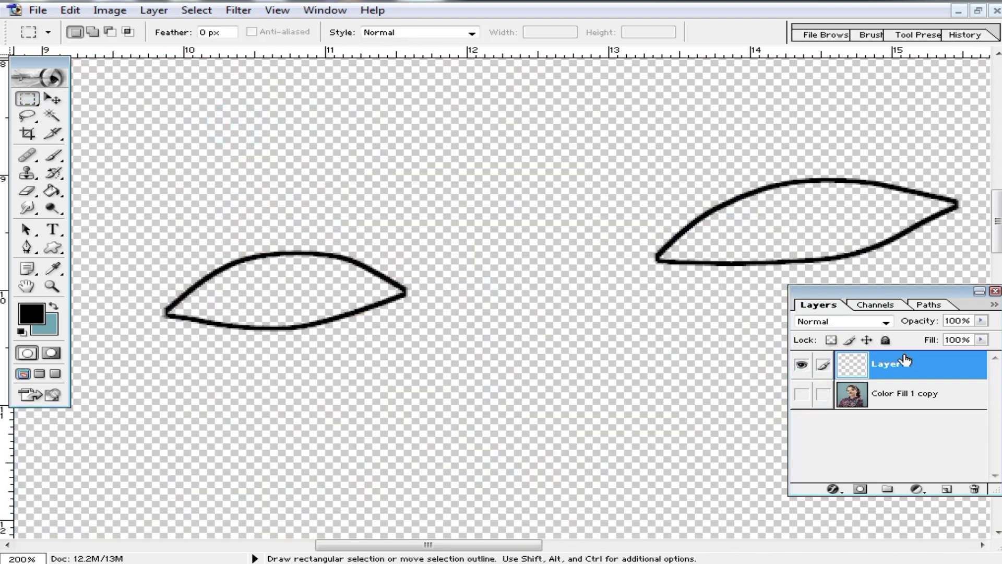
- Soften the black eye outlines with a Gaussian Blur of 2.9 pixels radius
left_click(239, 10)
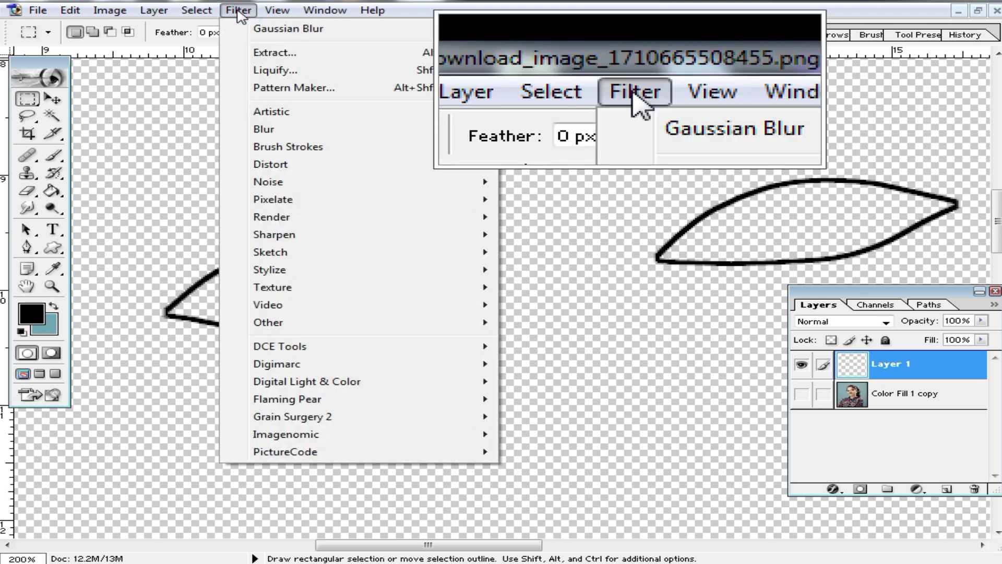
mouse_move(472, 135)
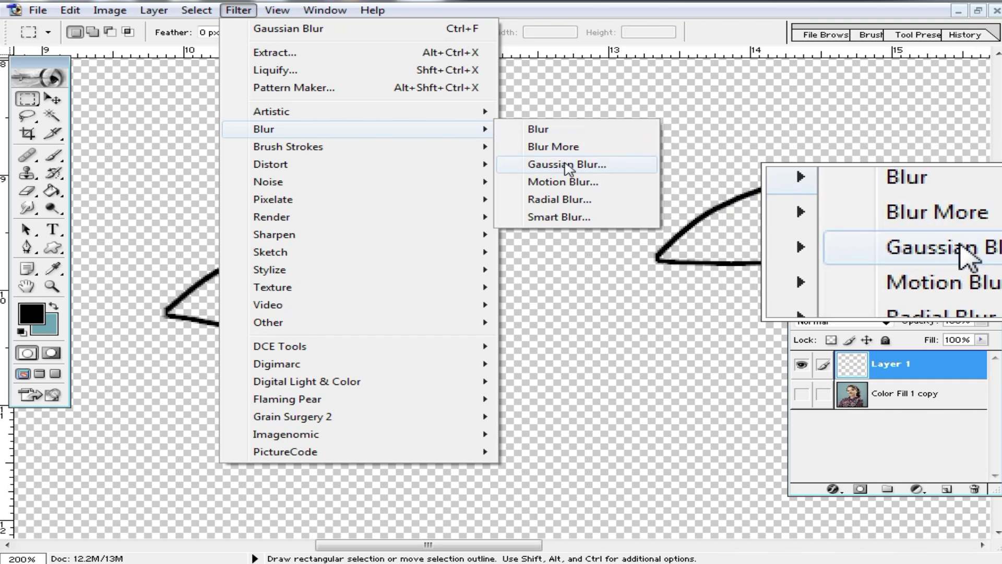
left_click(567, 165)
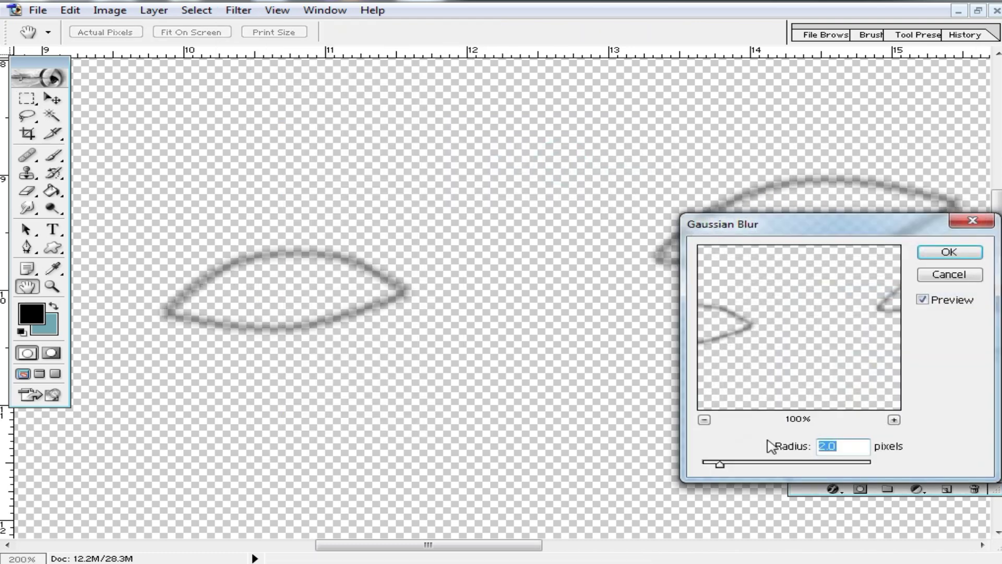
left_click_drag(726, 465, 729, 466)
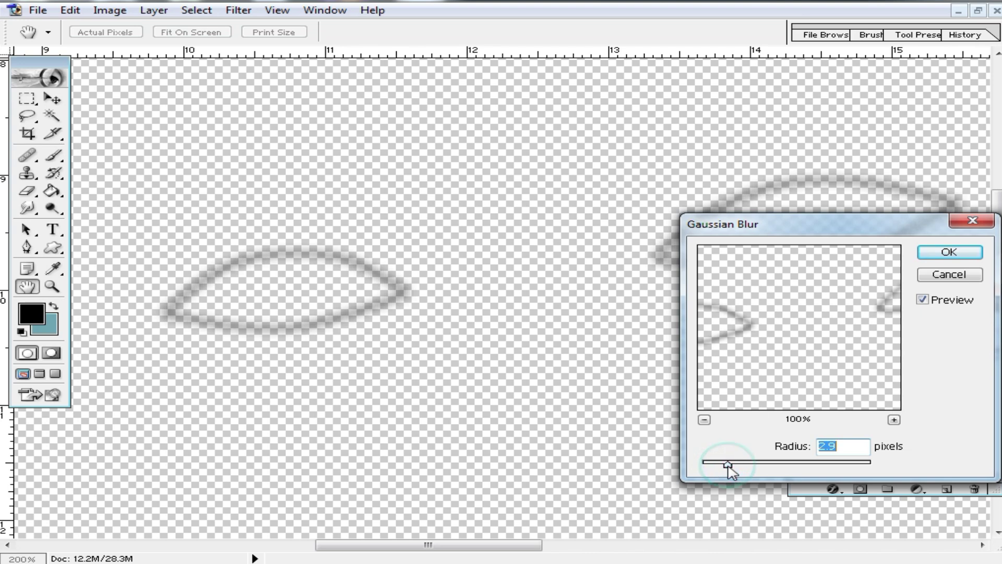
left_click(943, 252)
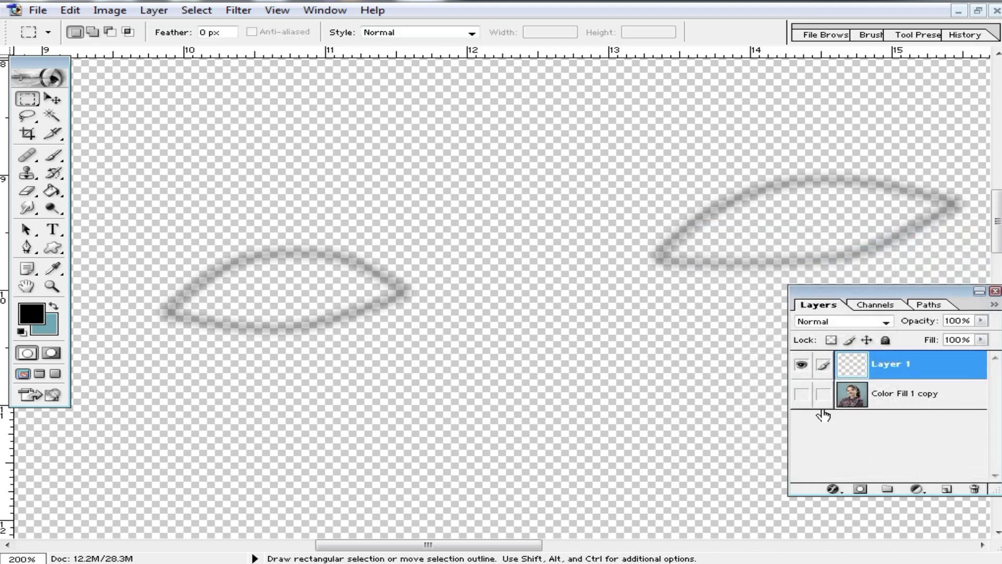
- Show the portrait layer again and inspect the blurred eyeliner on the face, closing in on the right-hand eye
left_click(803, 394)
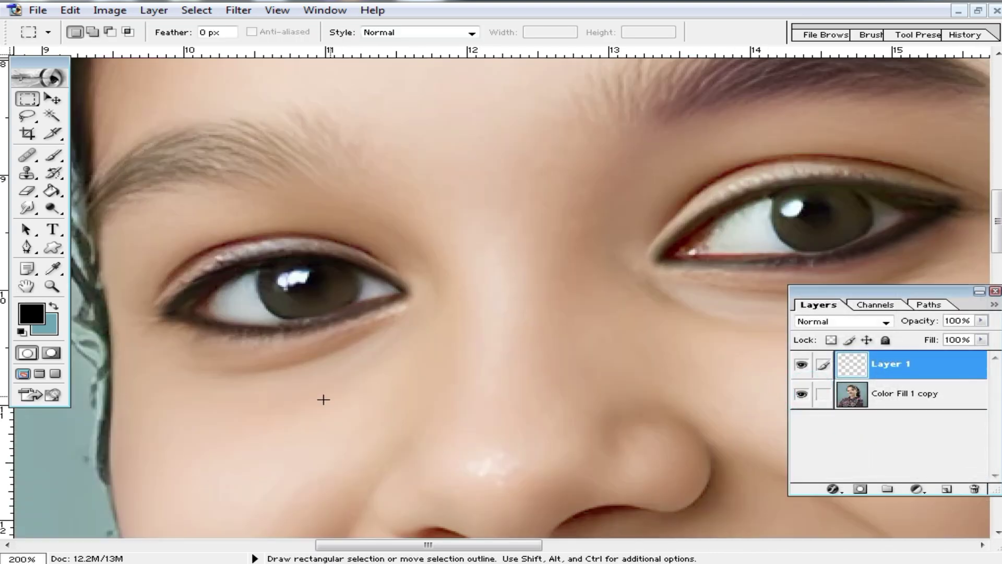
left_click(650, 308, "ctrl+alt")
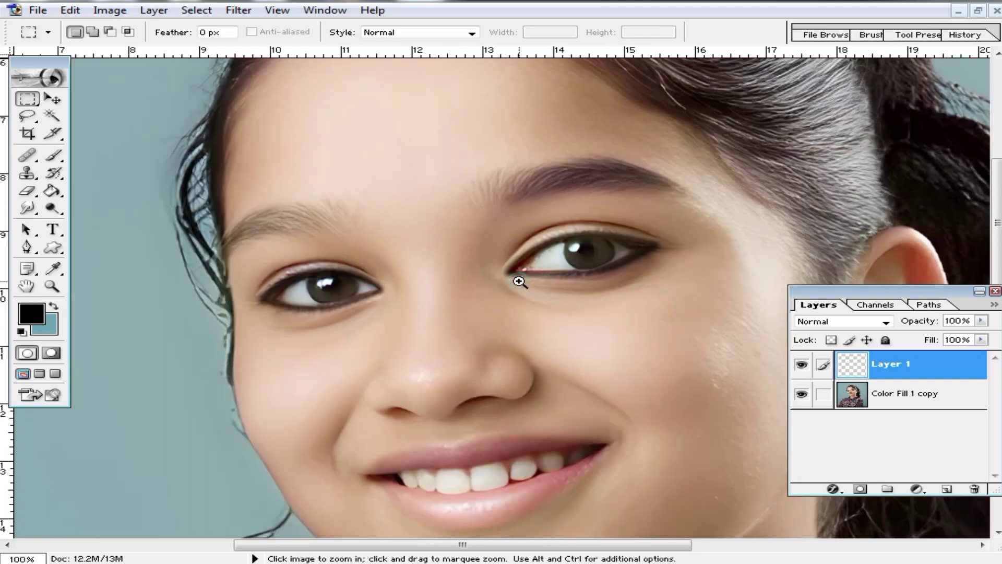
left_click(522, 282, "ctrl")
left_click(569, 292, "ctrl")
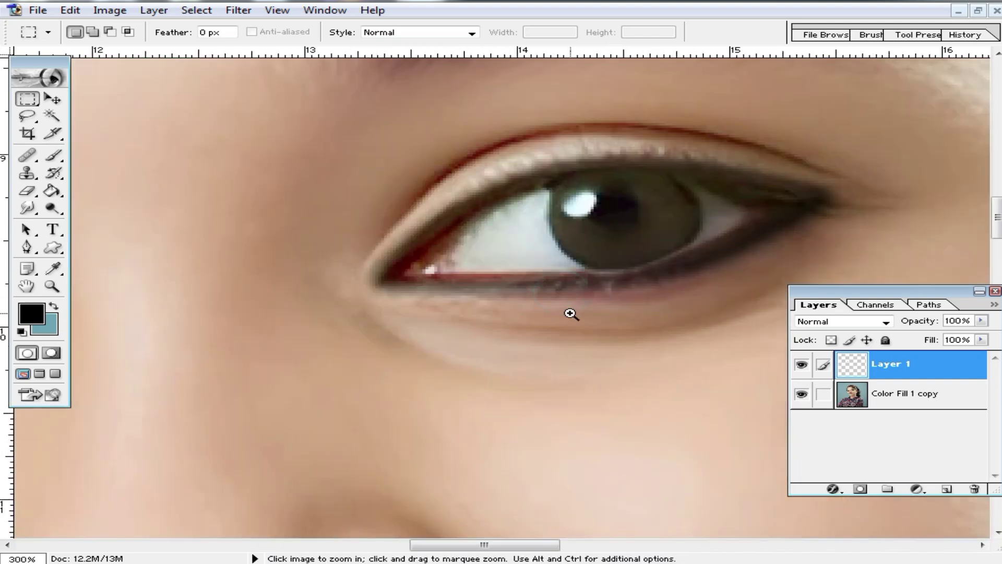
- Lower the eyeliner layer's fill to 83% and review the softened liner on the whole portrait
left_click(981, 340)
left_click_drag(968, 358, 965, 360)
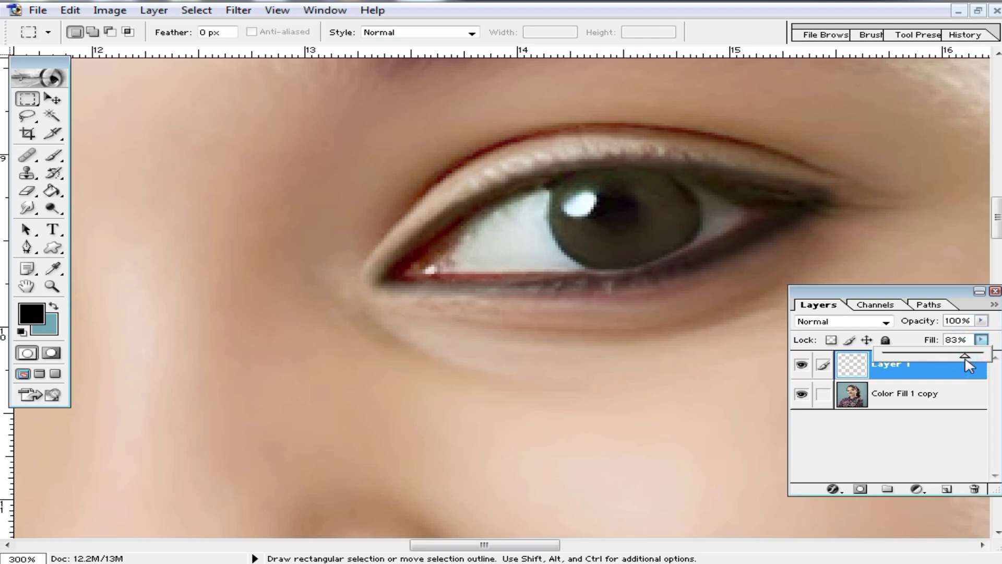
left_click(557, 298, "alt")
left_click(564, 300, "alt")
left_click(594, 329, "alt")
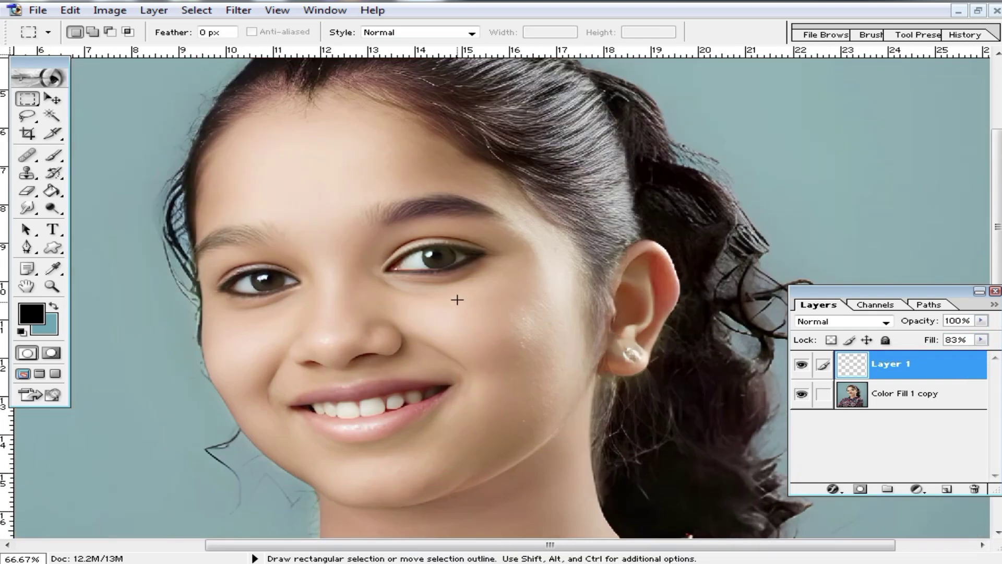
scroll(449, 332, "down", 3)
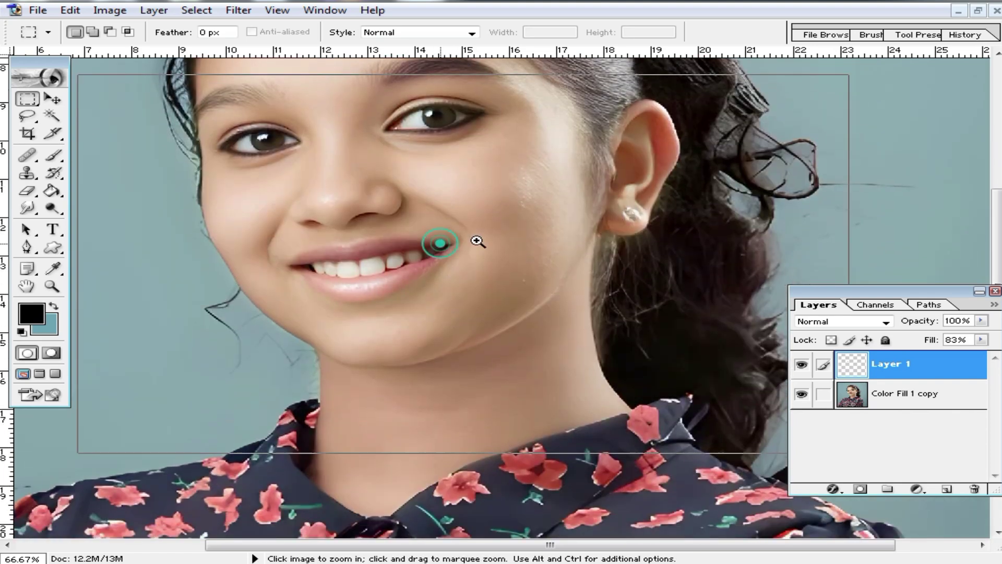
left_click(443, 240, "ctrl")
left_click(703, 228, "alt")
left_click_drag(647, 244, 533, 312)
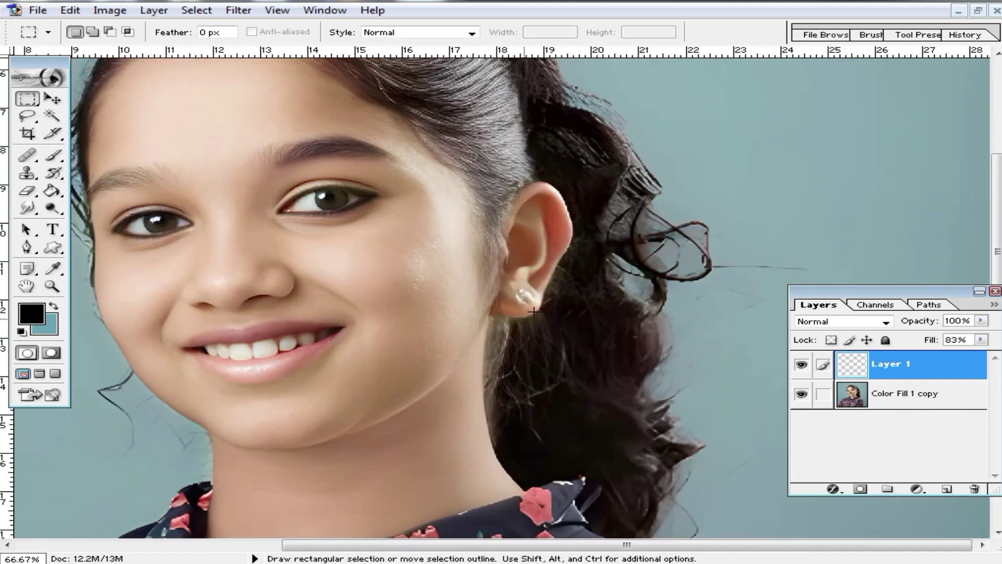
left_click(531, 326, "alt")
left_click(531, 327, "alt")
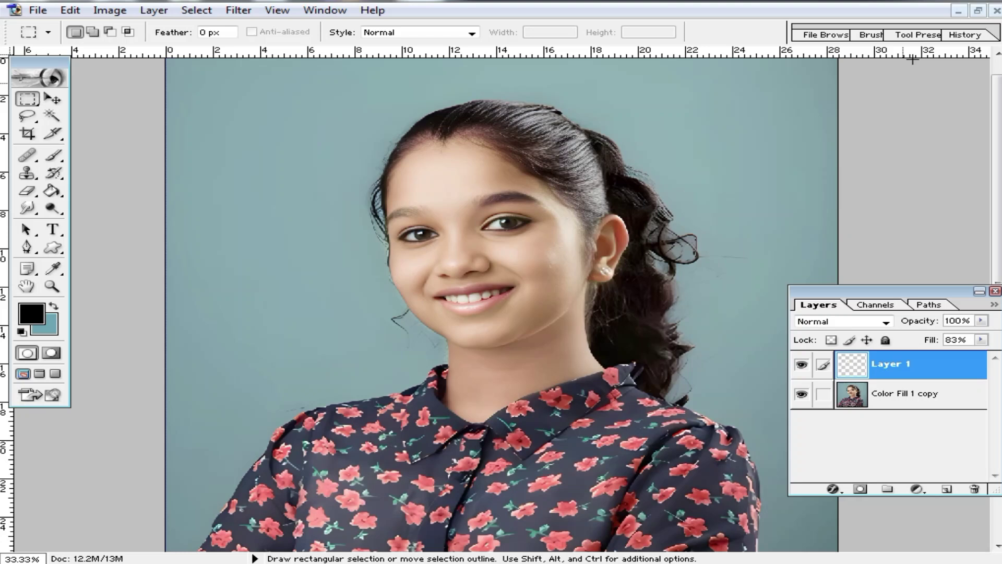
- Open the earring image 61N2AHDcgGL._AC_UY1100_.jpg from the Desktop and fit it in a maximized window
left_click(978, 11)
double_click(855, 181)
left_click(800, 288)
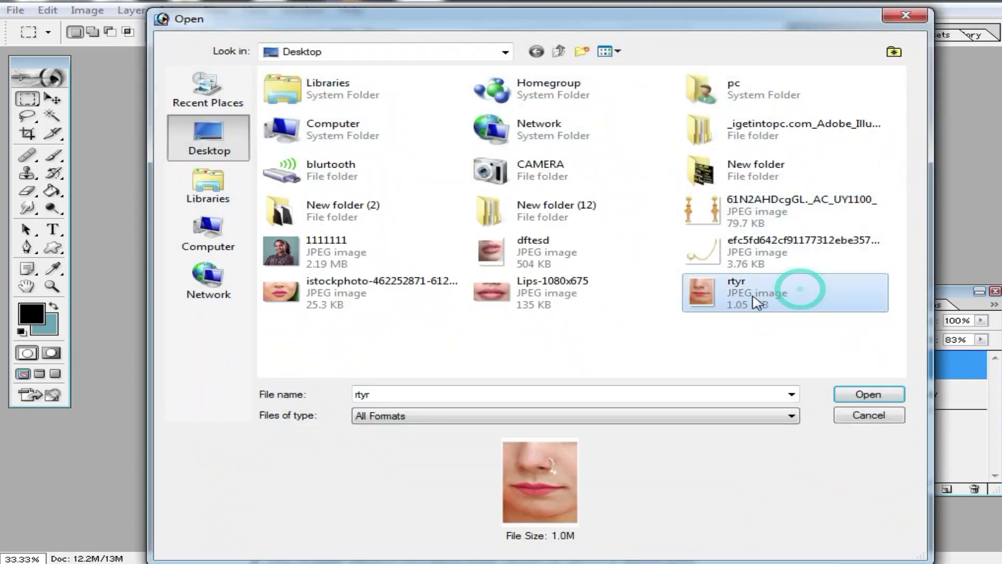
double_click(700, 210)
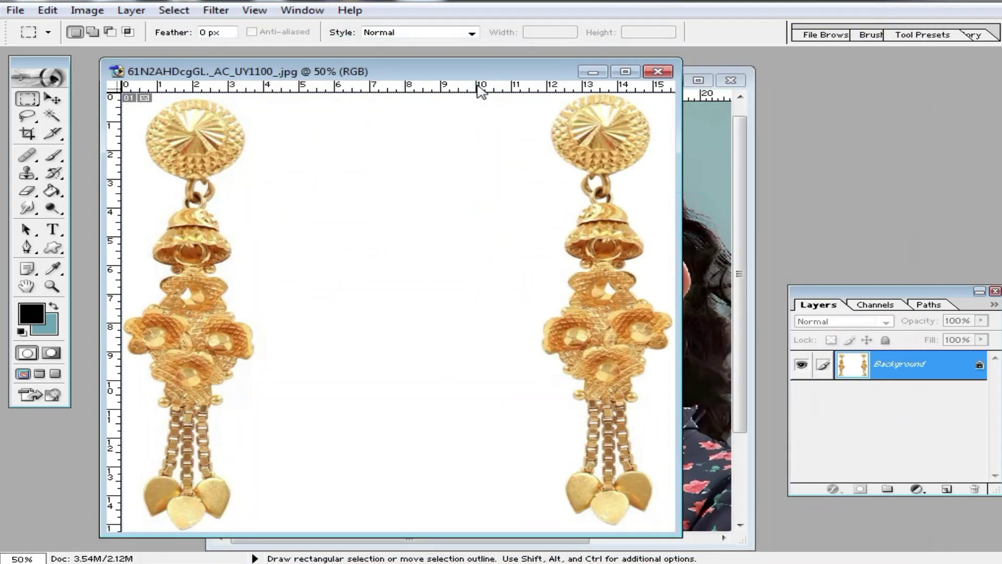
left_click_drag(445, 68, 642, 71)
left_click(506, 333, "alt")
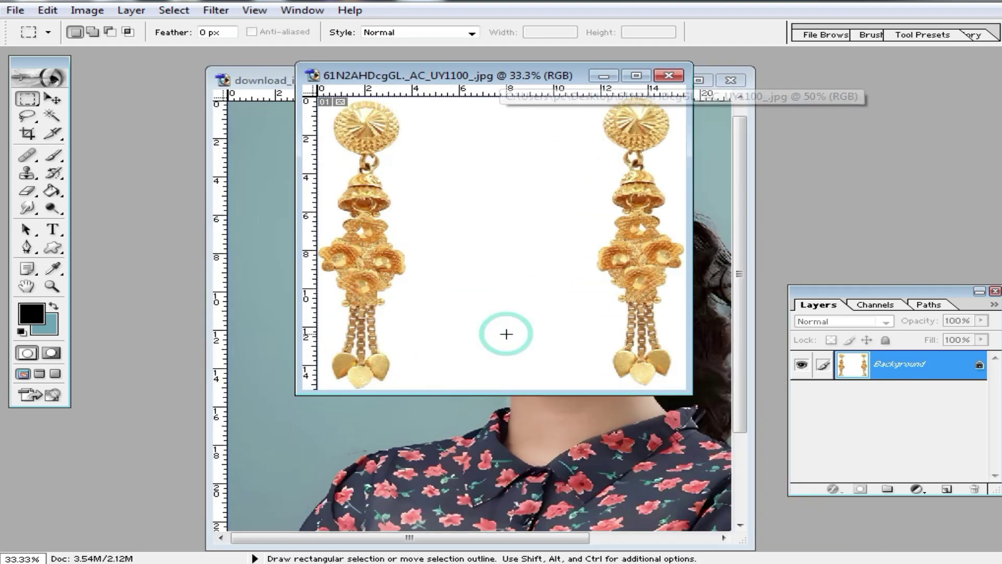
double_click(501, 76)
key("ctrl+0")
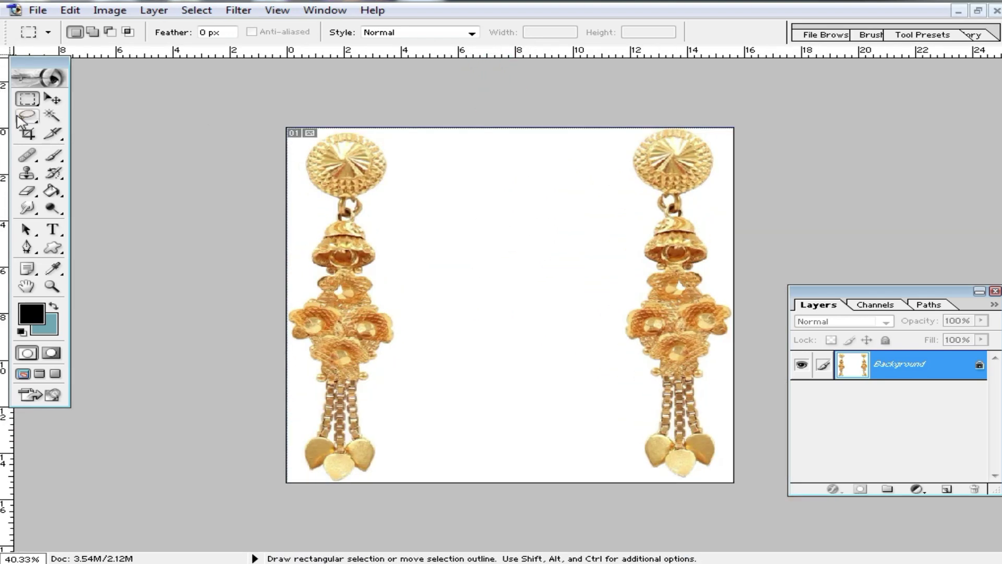
- Erase the white background around both earrings with the Magic Eraser at tolerance 32 and 90% opacity
left_click(27, 116)
left_click_drag(27, 191, 102, 226)
left_click(490, 234)
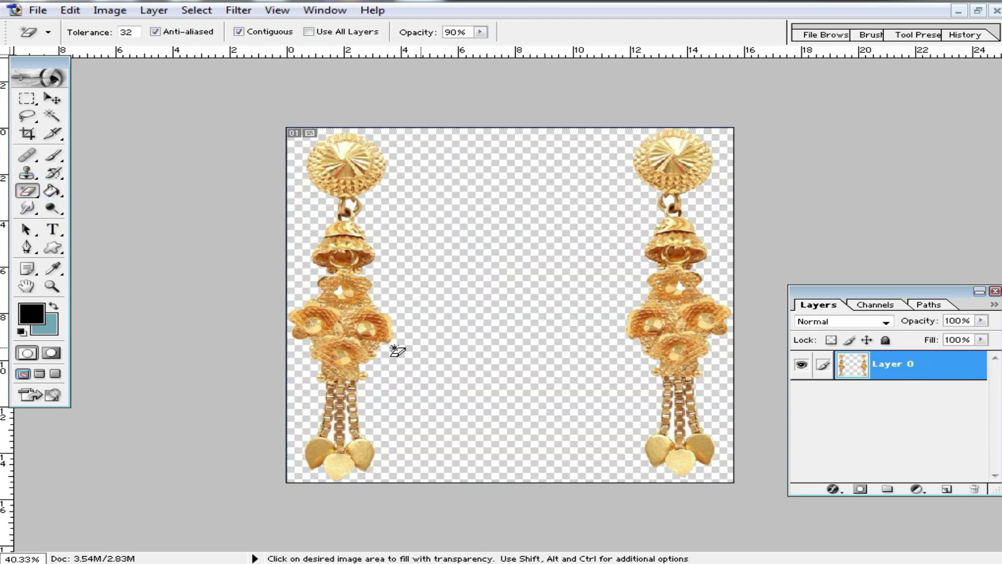
left_click(348, 433)
left_click(328, 433)
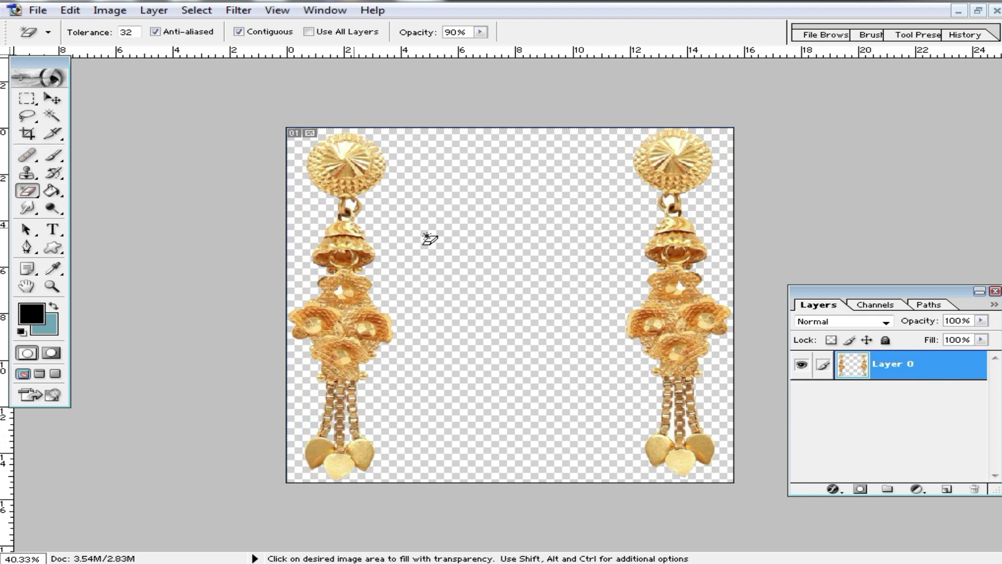
- Lasso the left-hand earring and copy it into the portrait document as a new layer, then maximize the portrait
left_click(33, 118)
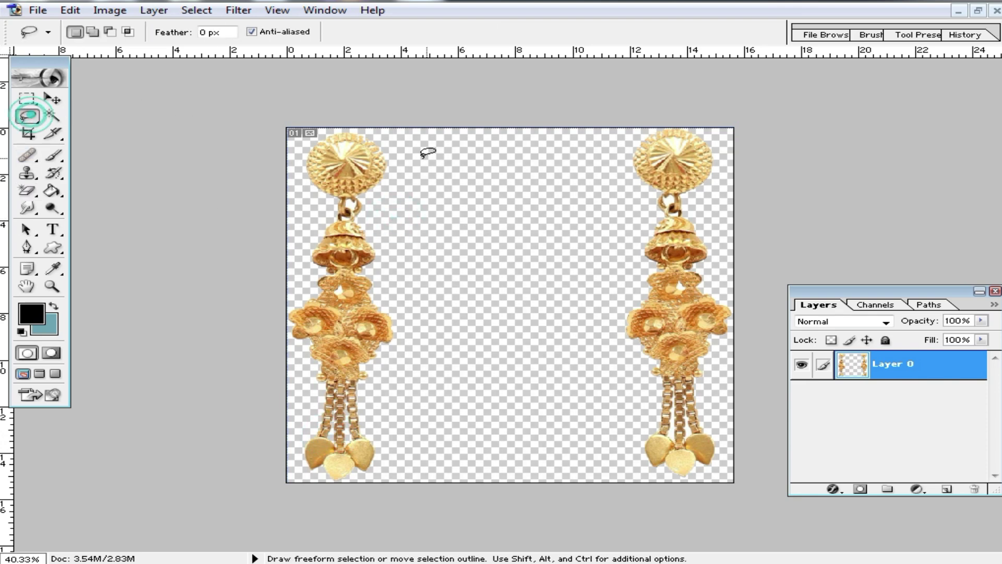
mouse_move(364, 124)
left_mouse_down()
mouse_move(463, 353)
mouse_move(421, 489)
left_mouse_up()
left_click_drag(310, 113, 319, 118)
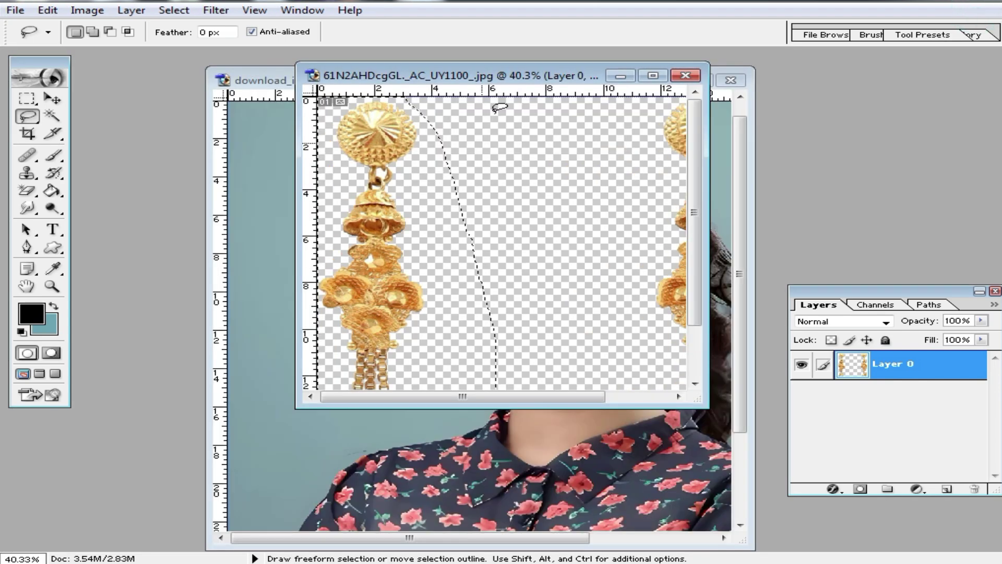
left_click_drag(493, 78, 216, 319)
mouse_move(106, 378)
left_mouse_down()
mouse_move(325, 372)
mouse_move(612, 314)
left_mouse_up()
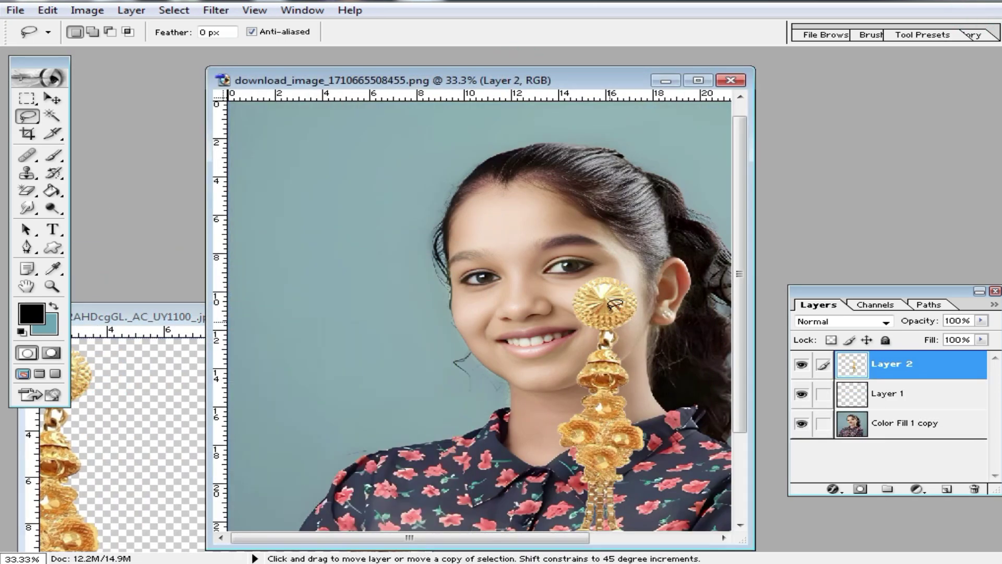
double_click(612, 81)
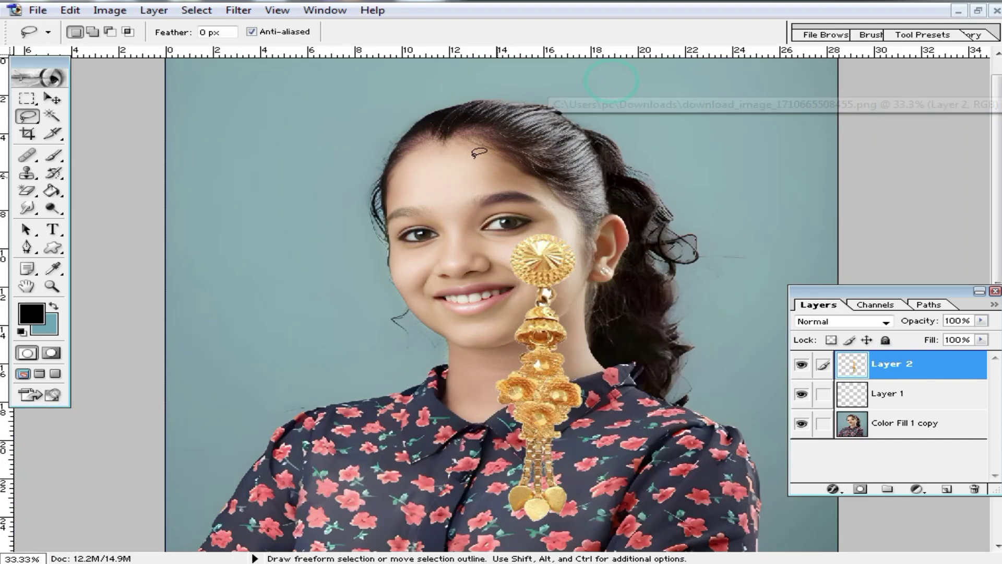
- Scale the earring down to jewellery size and hang it from the visible earlobe, covering the stud
left_click(55, 98)
left_click_drag(573, 236, 602, 261)
key("Return")
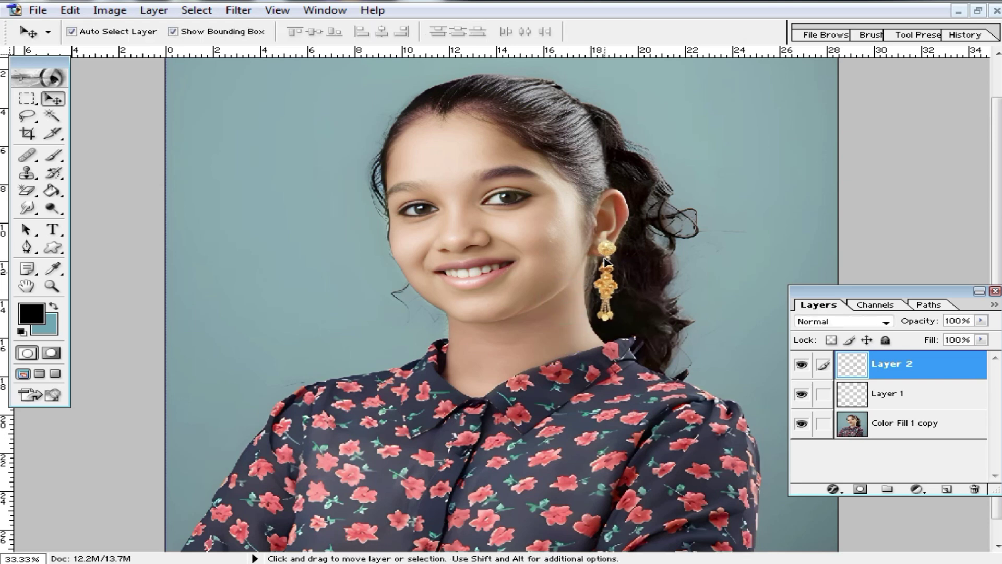
left_click(564, 298, "ctrl")
left_click(564, 299, "ctrl")
left_click(599, 281, "ctrl")
left_click_drag(450, 308, 442, 297)
left_click(554, 347)
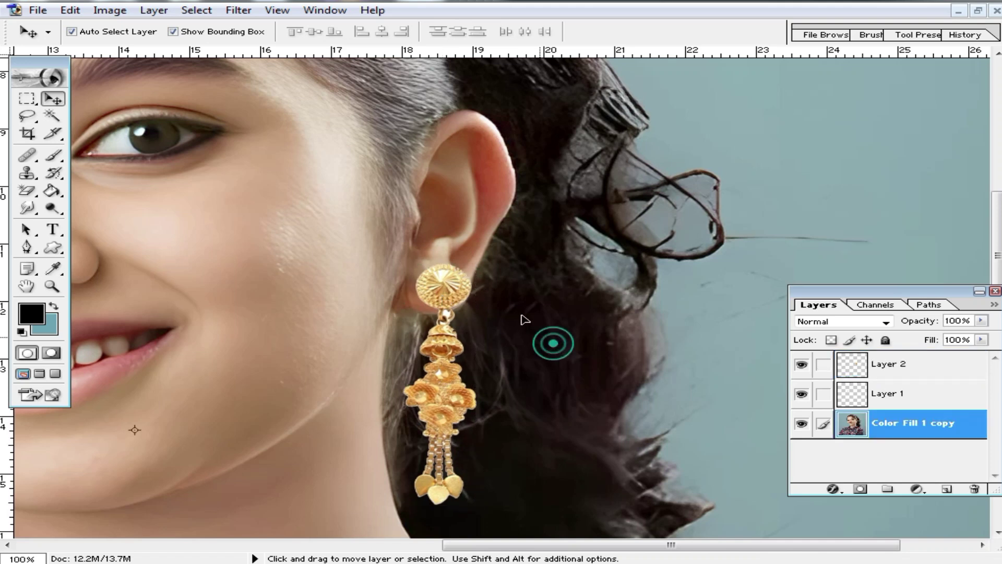
left_click(509, 351, "ctrl+alt")
left_click(506, 352, "ctrl+alt")
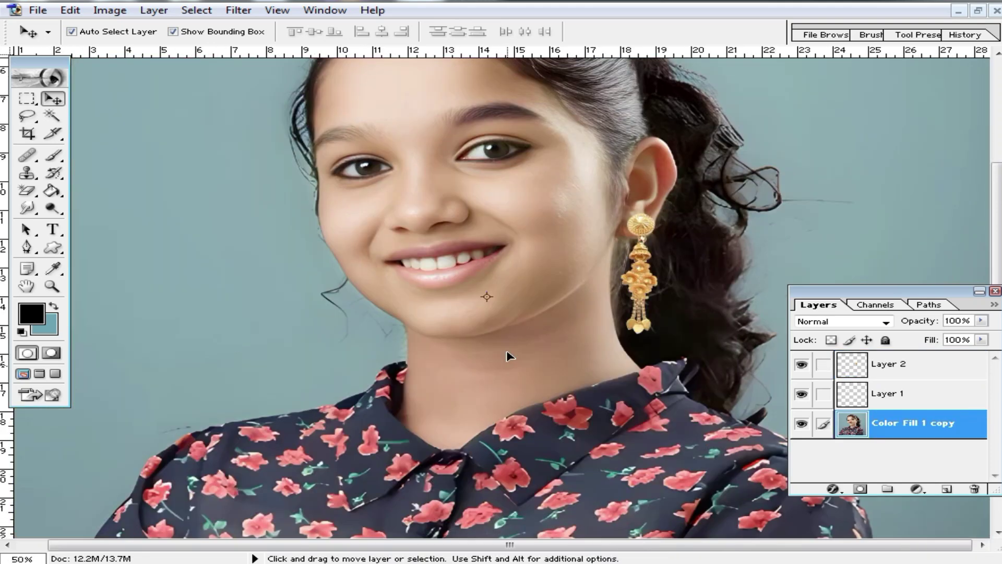
- Fine-tune the earring's size and position so that it hangs naturally below the earlobe
left_click(641, 282)
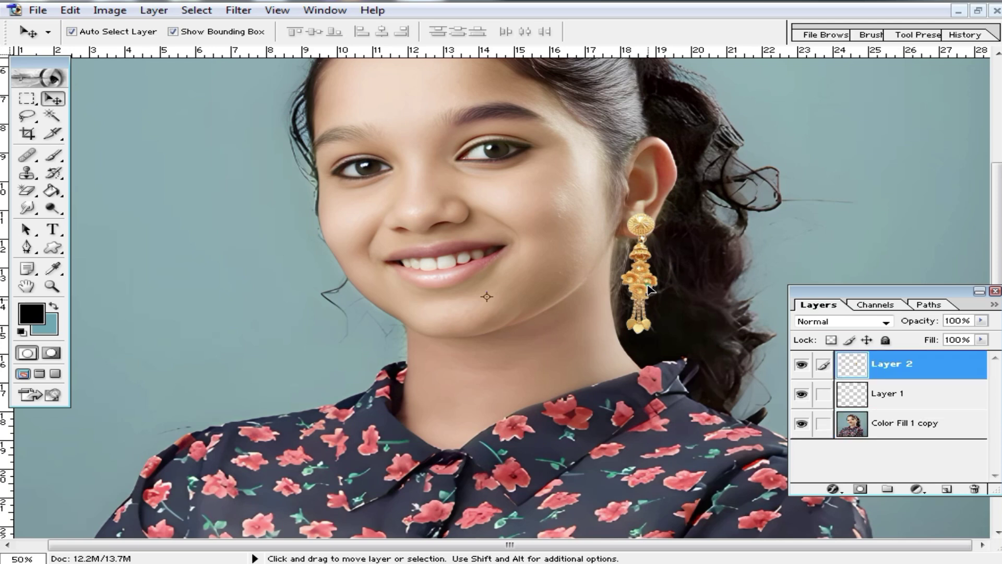
key("ctrl+t")
key("Return")
left_click_drag(641, 259, 643, 266)
left_click(710, 273)
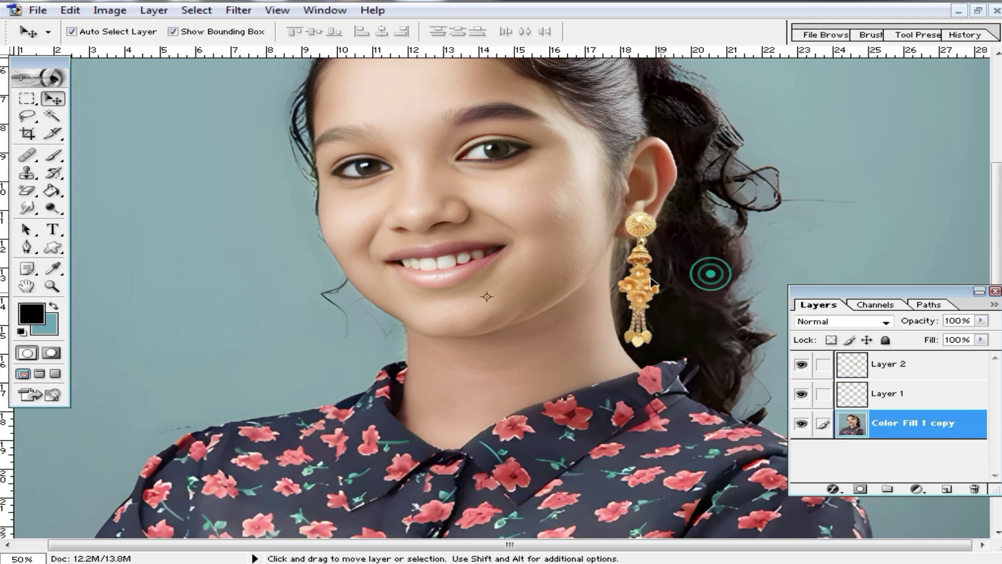
left_click(637, 294)
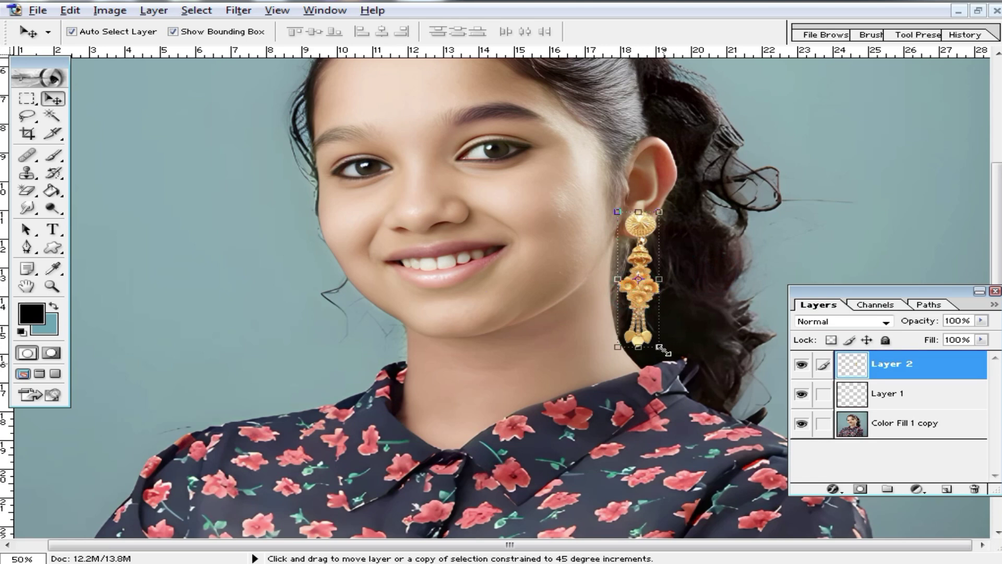
left_click_drag(659, 347, 659, 343)
key("Return")
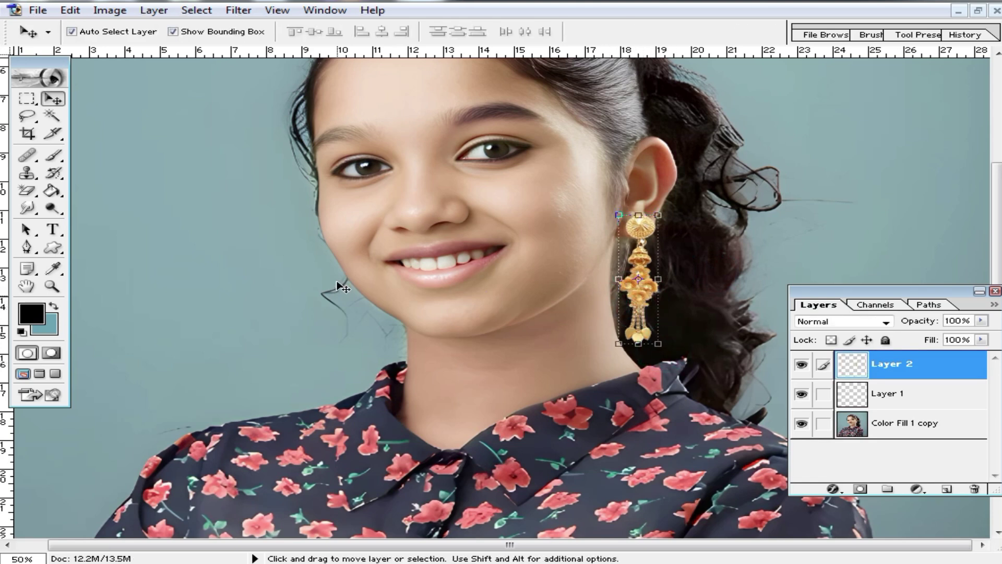
- Duplicate the earring and place the copy along the opposite edge of the face, beside the cheek
left_click(349, 278, "ctrl")
left_click_drag(530, 308, 402, 259)
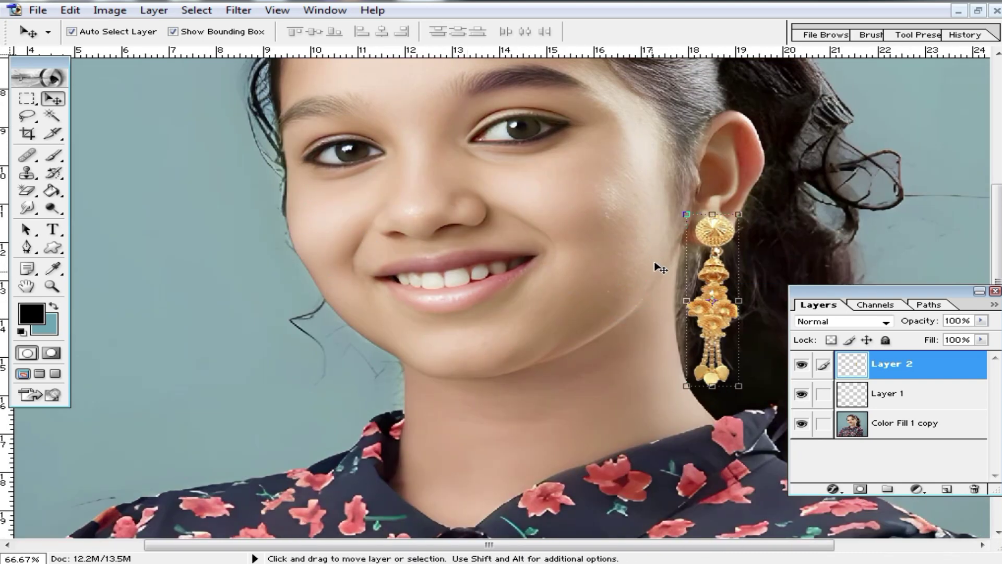
left_click_drag(710, 313, 310, 312)
left_click(403, 285, "ctrl")
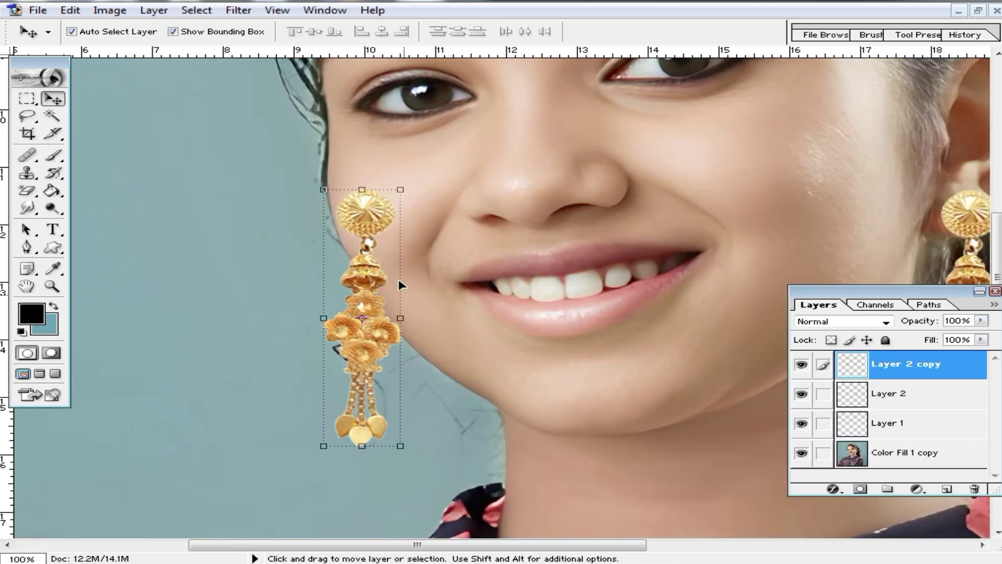
mouse_move(360, 292)
left_mouse_down()
mouse_move(358, 299)
mouse_move(355, 286)
left_mouse_up()
left_click(418, 248, "ctrl")
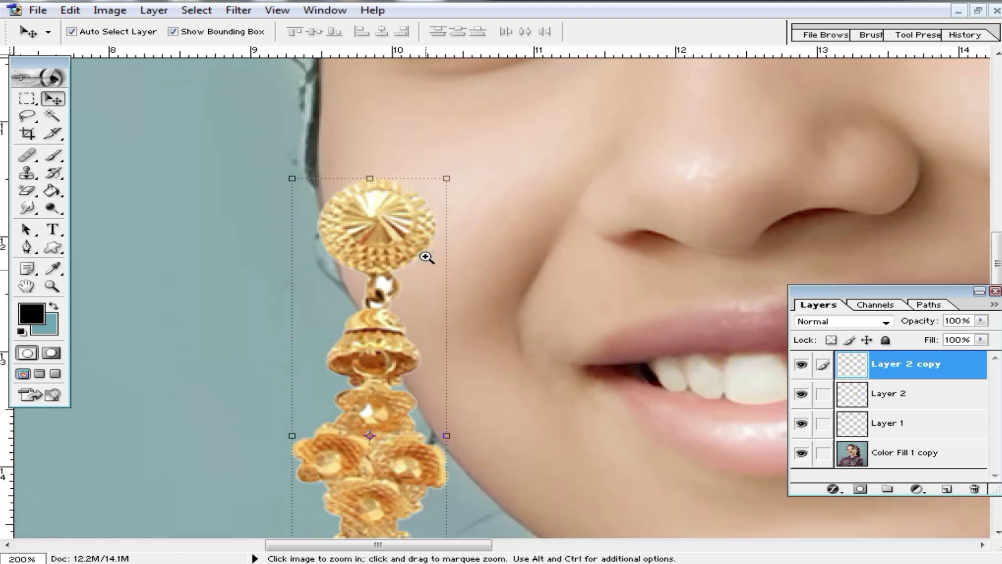
left_click(387, 234, "ctrl")
left_click_drag(477, 336, 406, 245)
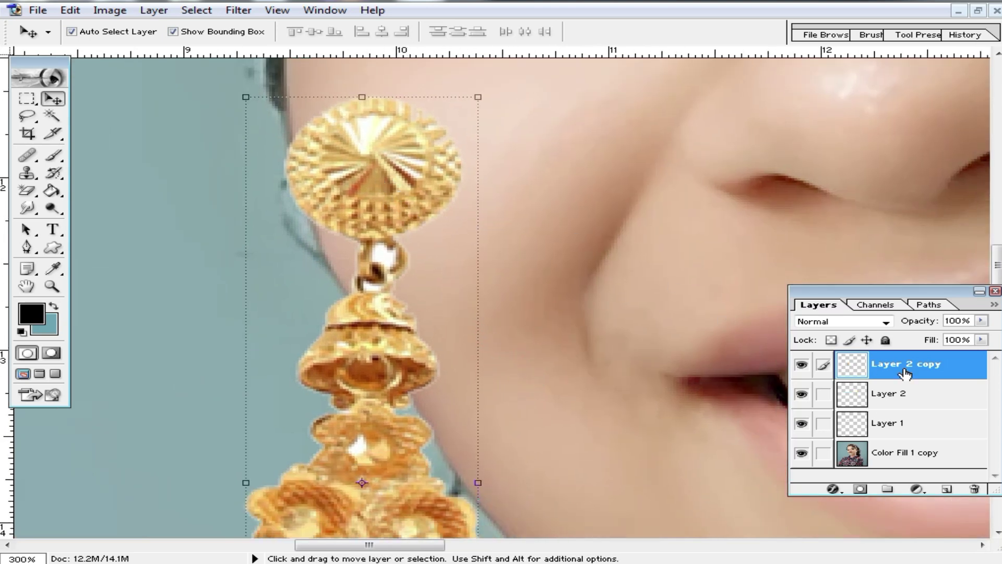
- Fade the copied earring to 34% fill and select the facial skin on the portrait layer using the Magic Wand at tolerance 44
left_click_drag(982, 340, 951, 363)
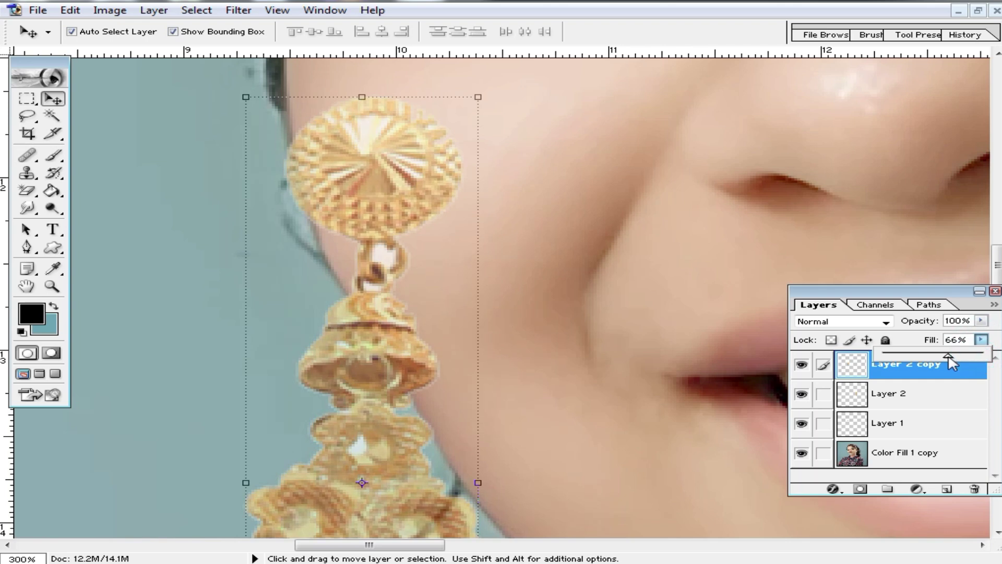
left_click(918, 458)
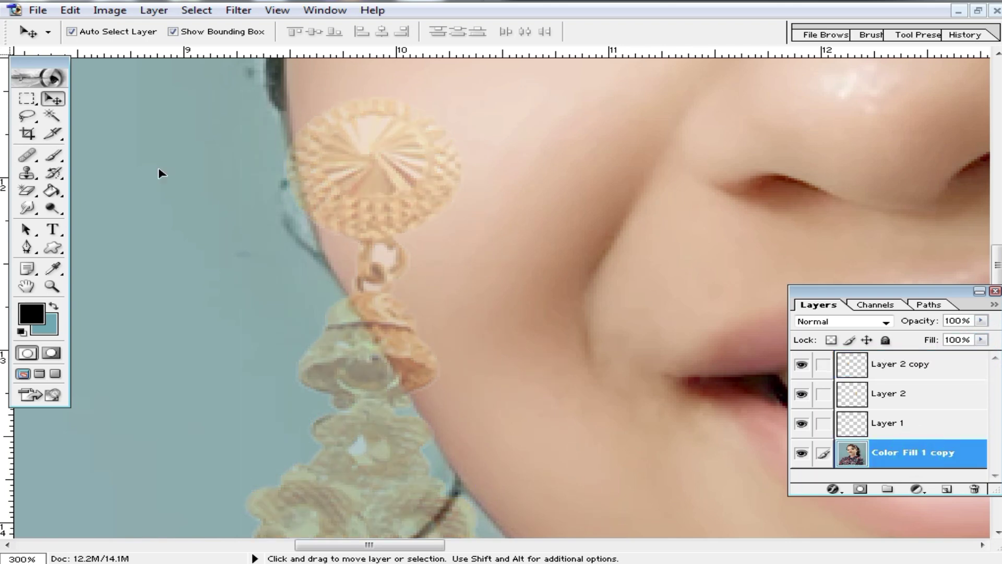
left_click(51, 117)
left_click(459, 280)
left_click(480, 134)
left_click(572, 267, "alt")
key("ctrl+minus")
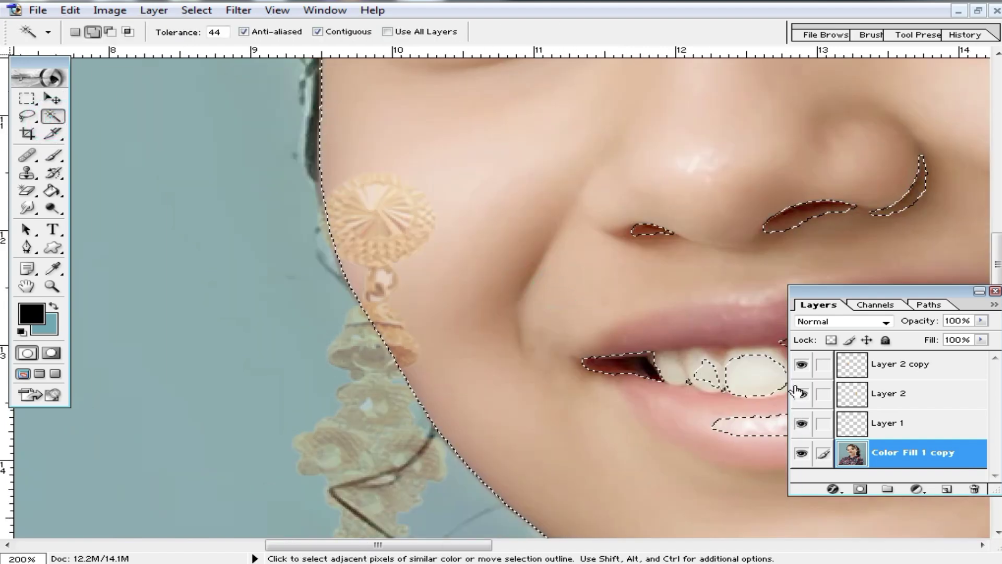
- Delete the part of the copied earring that overlaps the face, and clear the selection
left_click(909, 366)
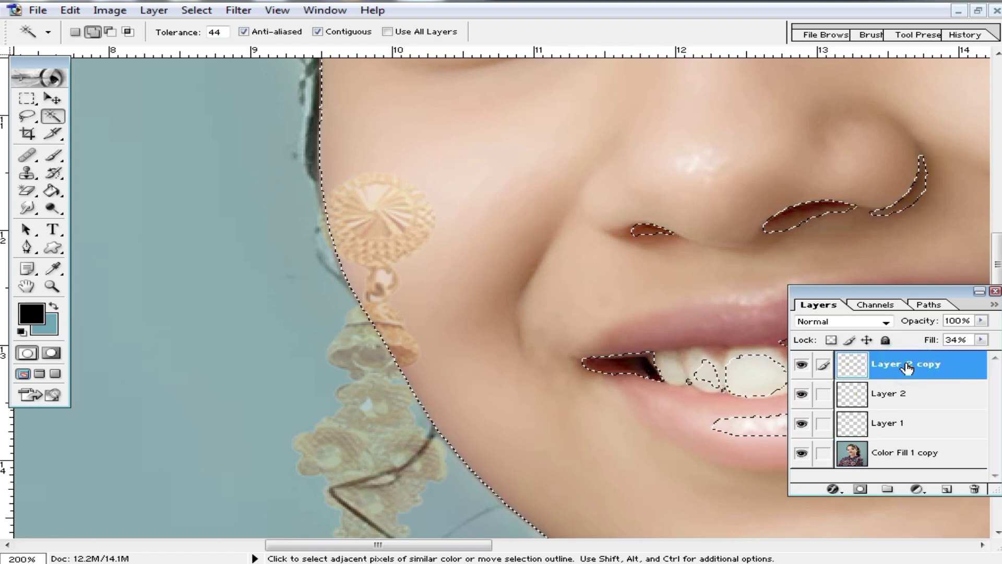
key("Delete")
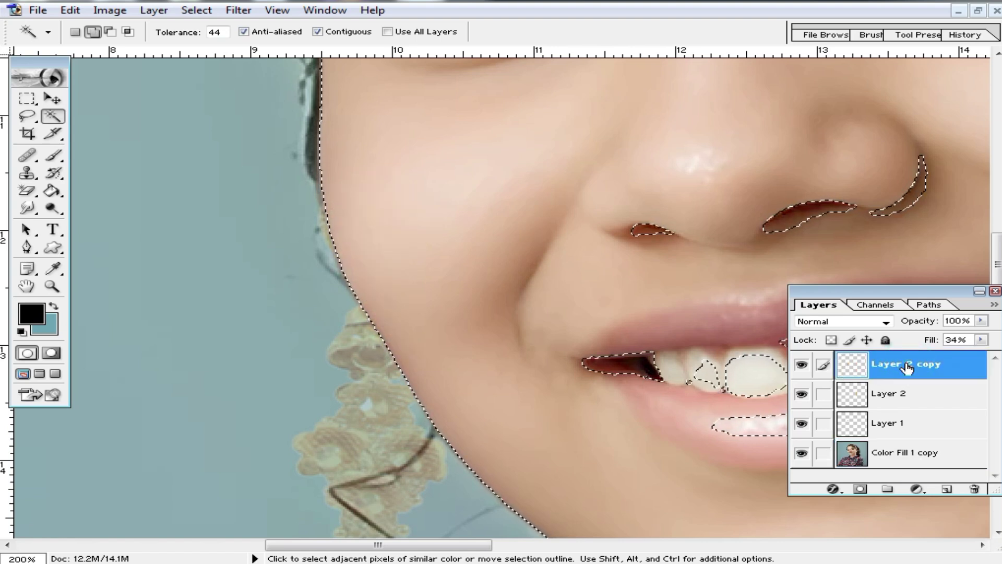
left_click(27, 98)
left_click(181, 209)
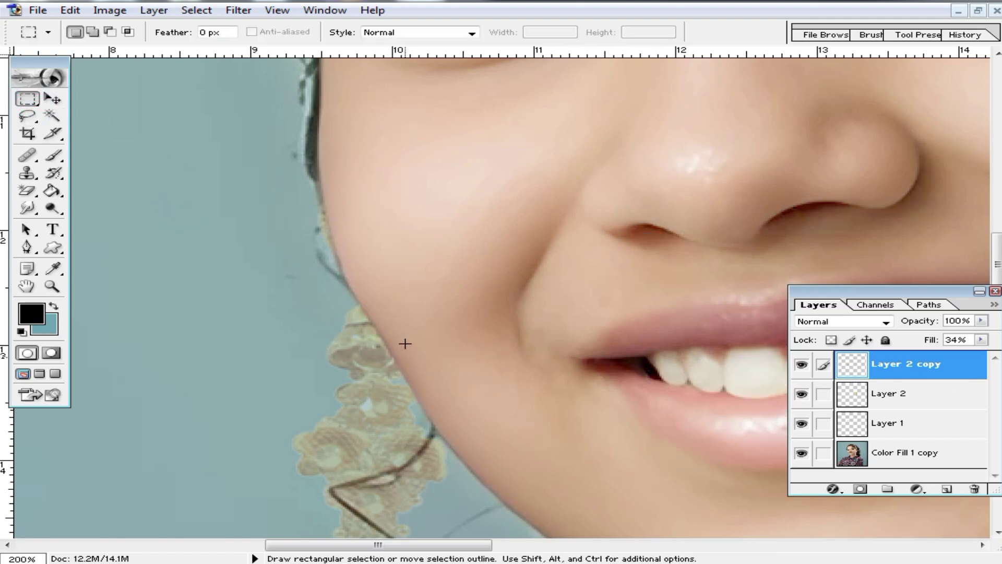
- Restore the copied earring's fill to 100% and check it against the whole face
scroll(421, 376, "down", 1)
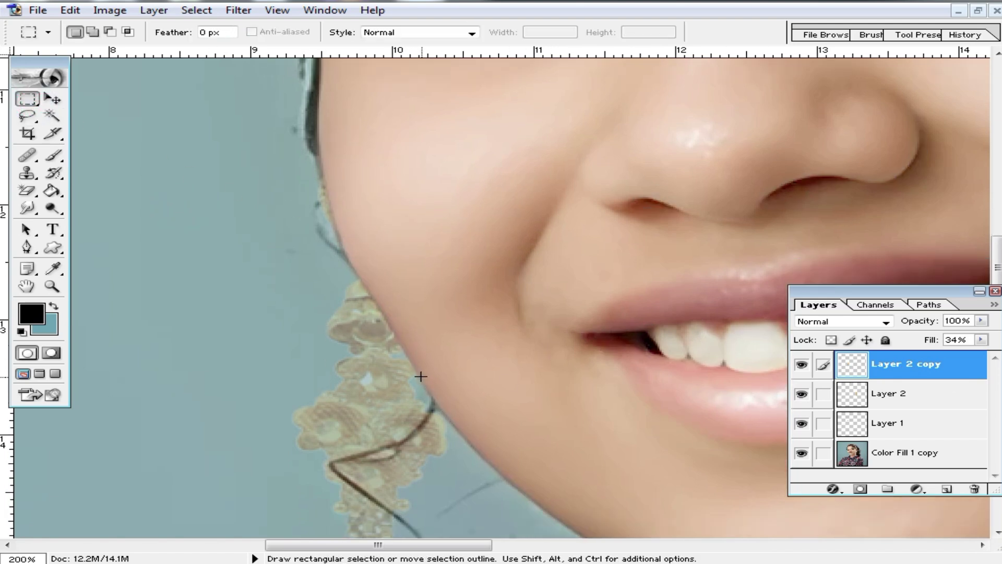
left_click(982, 341)
left_click_drag(925, 363, 989, 360)
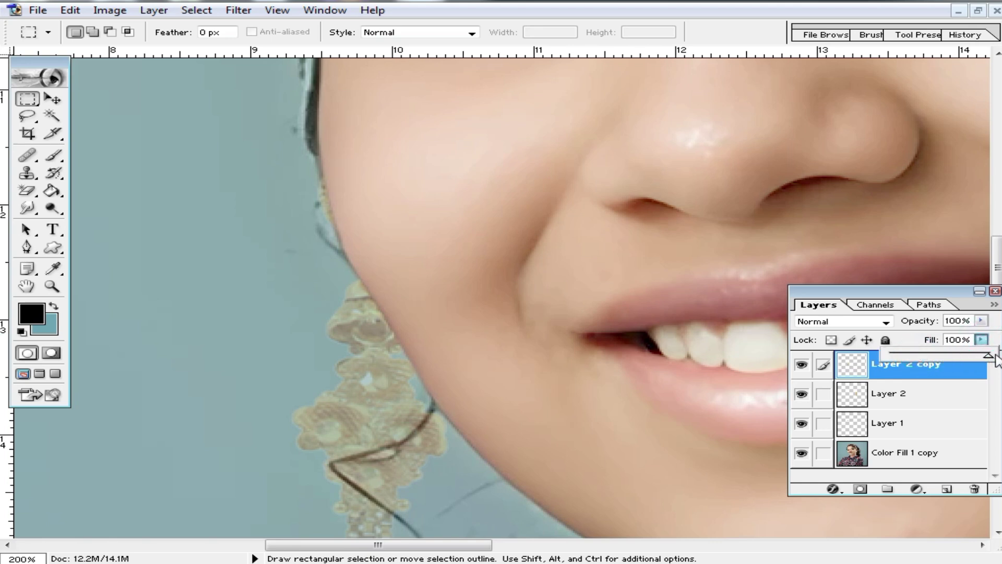
left_click(464, 278, "alt")
left_click(472, 280, "alt")
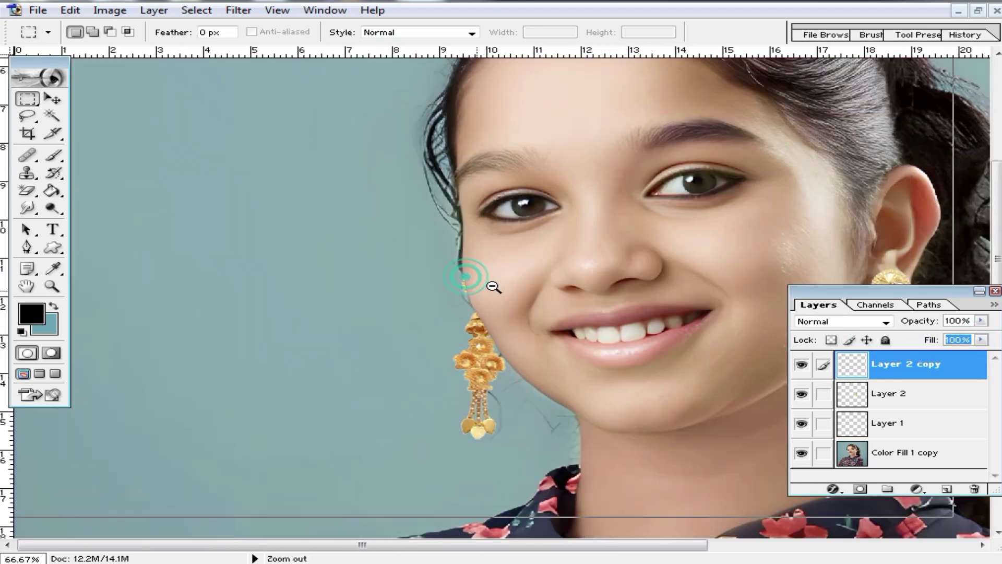
- Examine the copied earring's trimmed edge along the cheek up close and compare both earrings across the whole face
left_click(492, 287, "alt")
scroll(423, 379, "down", 2)
scroll(423, 379, "down", 1)
left_click(577, 275, "ctrl")
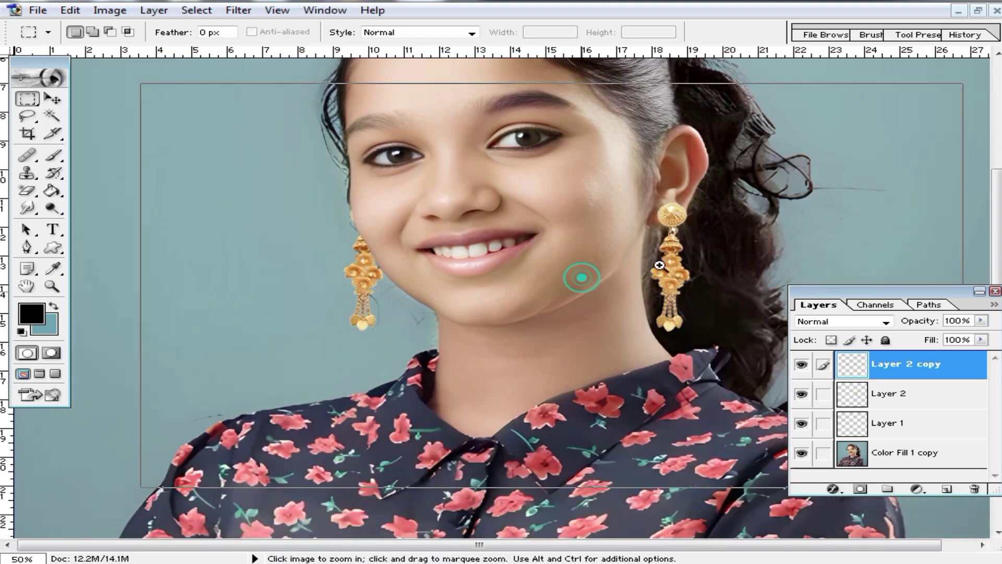
left_click(502, 276, "ctrl")
left_click_drag(347, 313, 607, 300)
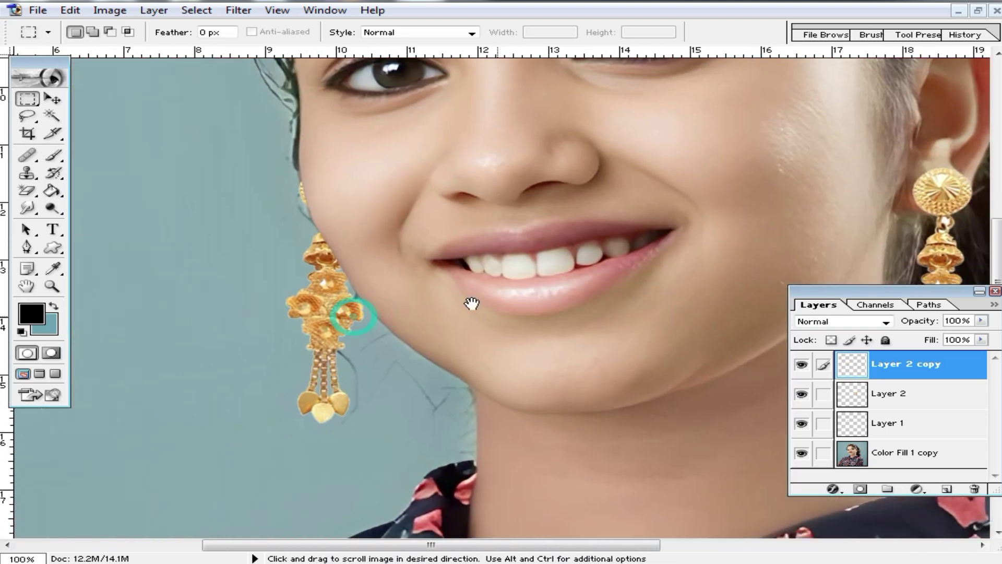
left_click(382, 296, "ctrl")
left_click(407, 245, "ctrl")
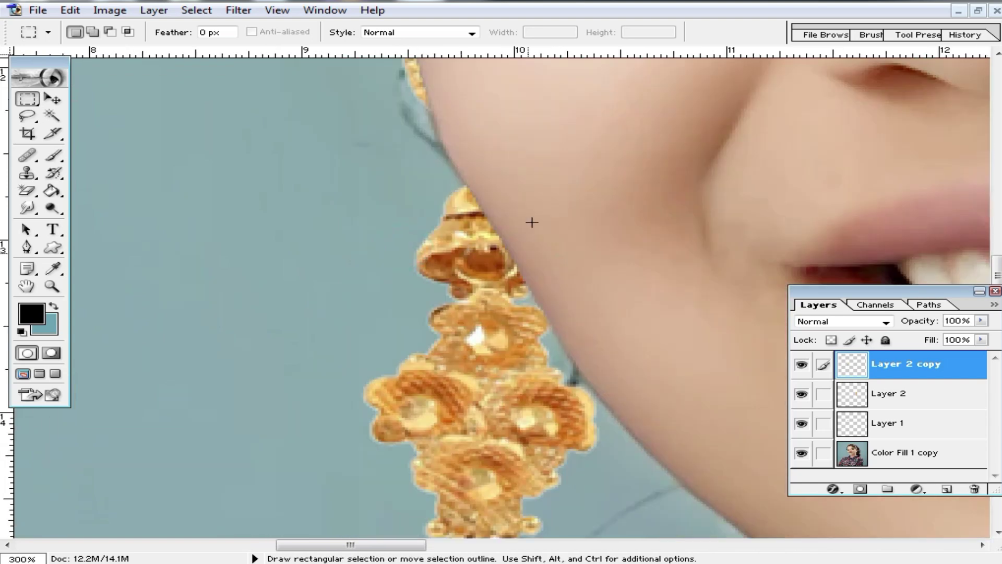
left_click(498, 262, "alt")
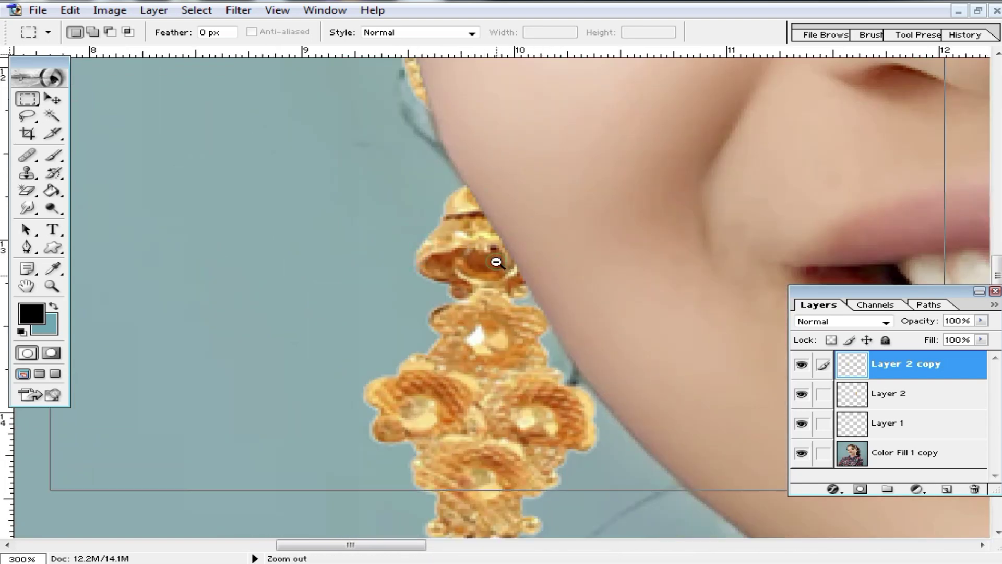
left_click(498, 265, "alt")
left_click(513, 340, "alt")
left_click(575, 316, "alt")
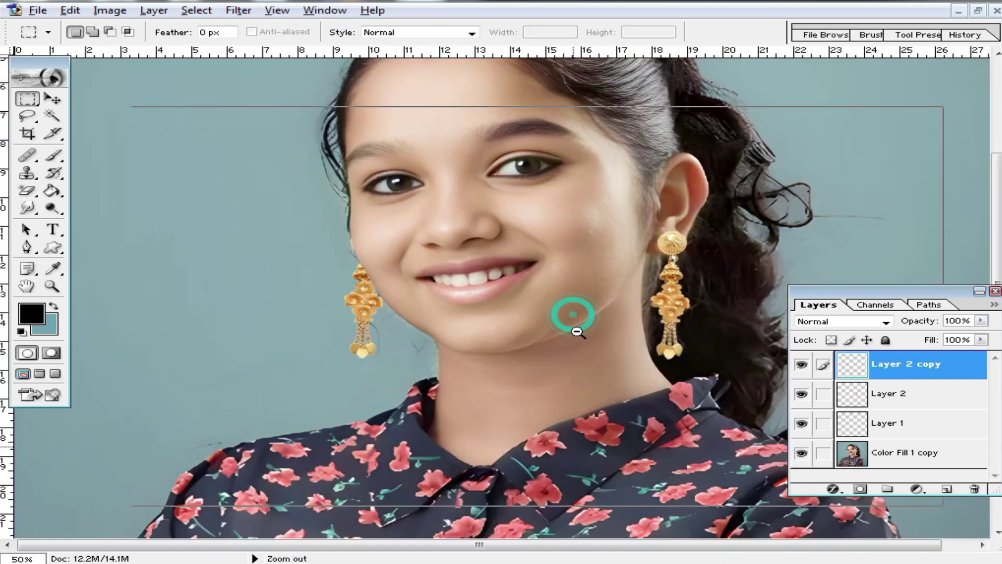
left_click(537, 280, "ctrl")
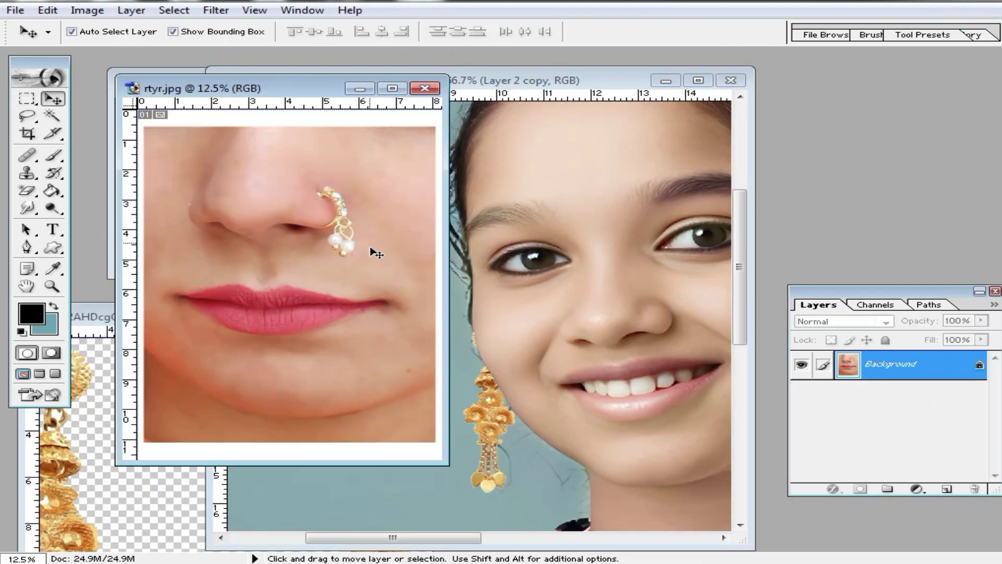
- Lasso the nose ring with its surrounding skin in rtyr.jpg and copy it onto the portrait as a new layer
left_click(358, 251, "ctrl")
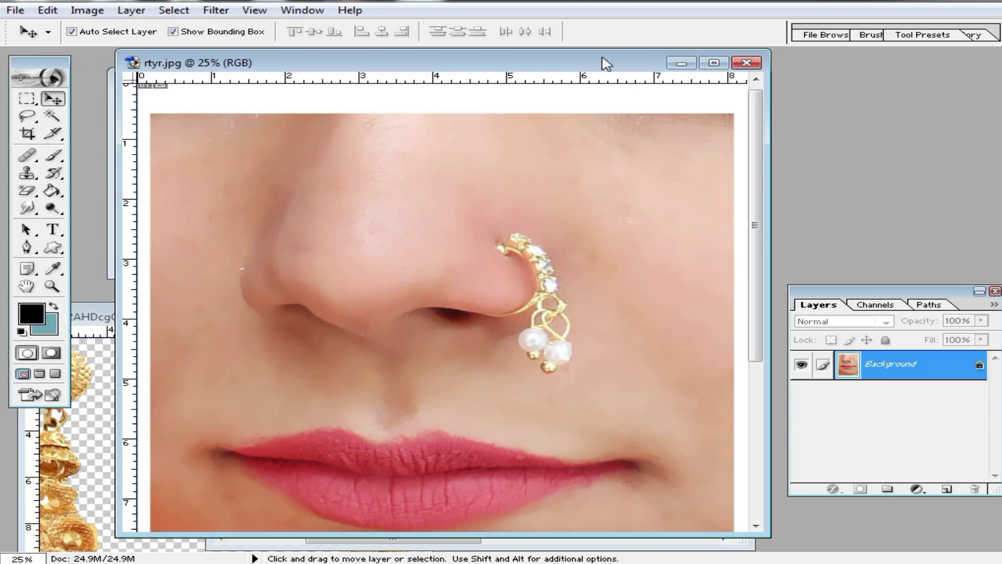
left_click_drag(606, 63, 436, 67)
left_click(27, 116)
left_click(308, 257)
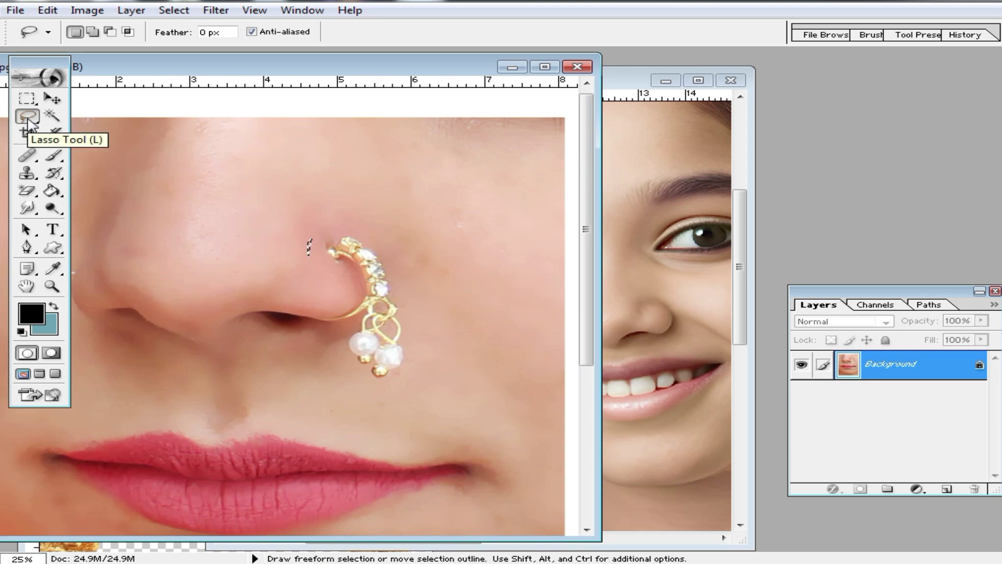
mouse_move(309, 265)
left_mouse_down()
mouse_move(332, 233)
mouse_move(392, 239)
left_mouse_up()
mouse_move(293, 316)
left_mouse_down()
mouse_move(307, 277)
mouse_move(676, 340)
left_mouse_up()
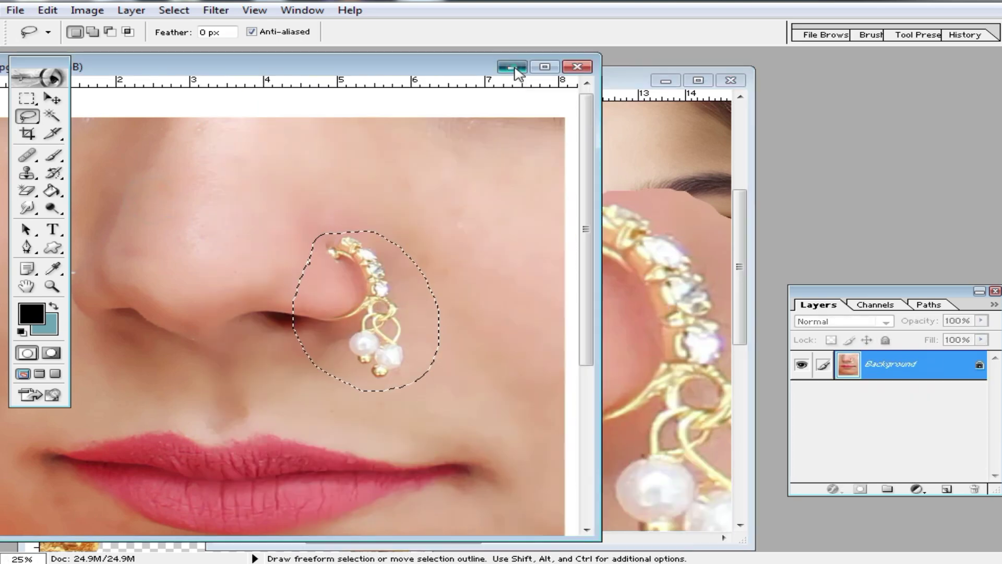
left_click(513, 68)
double_click(557, 82)
left_click(60, 100)
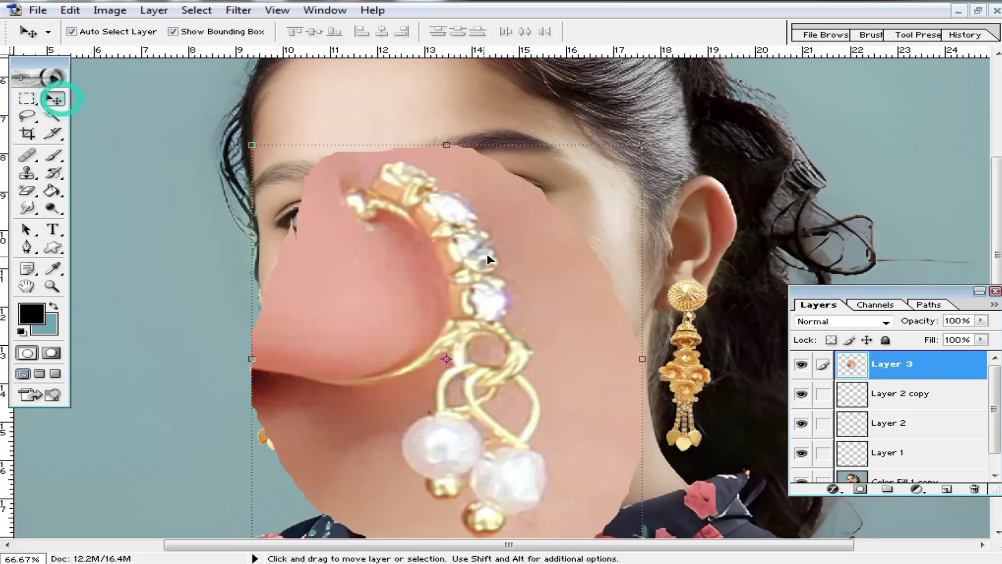
left_click_drag(577, 144, 576, 233)
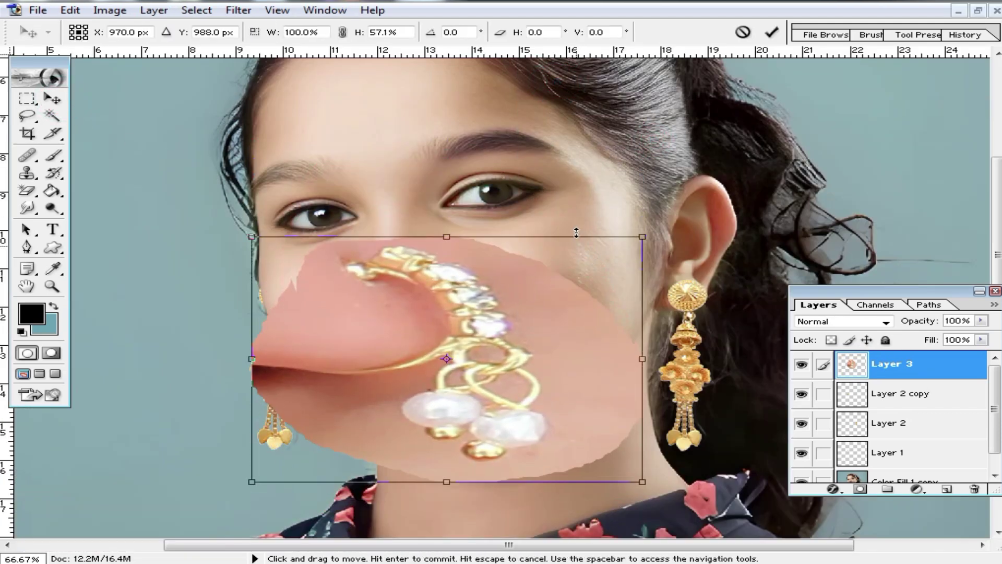
key("Return")
key("ctrl+z")
- Scale the pasted nose ring down to the nostril's size and place it at the outer nostril
left_click_drag(647, 141, 460, 282)
key("Return")
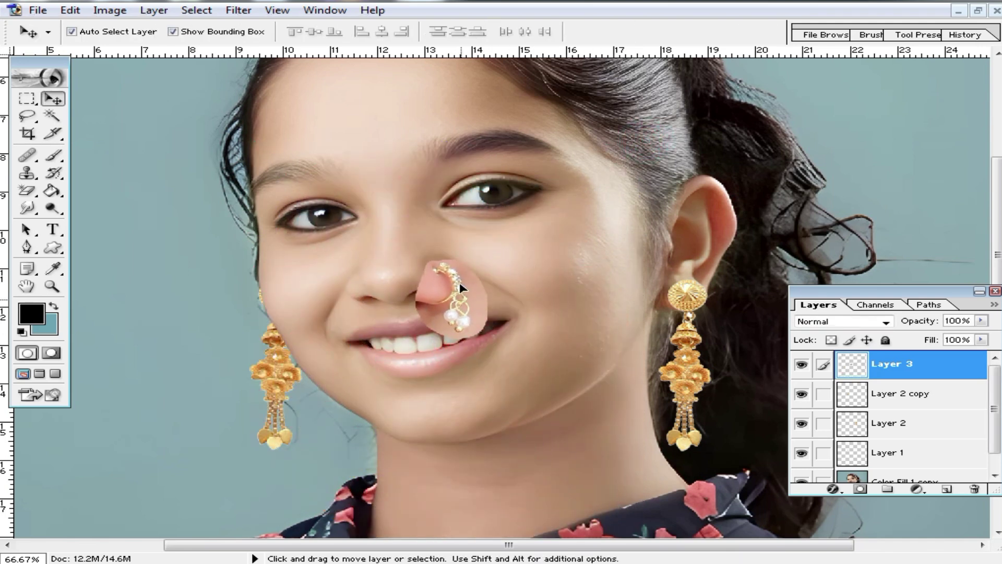
left_click(473, 285)
left_click(502, 285)
left_click(496, 300)
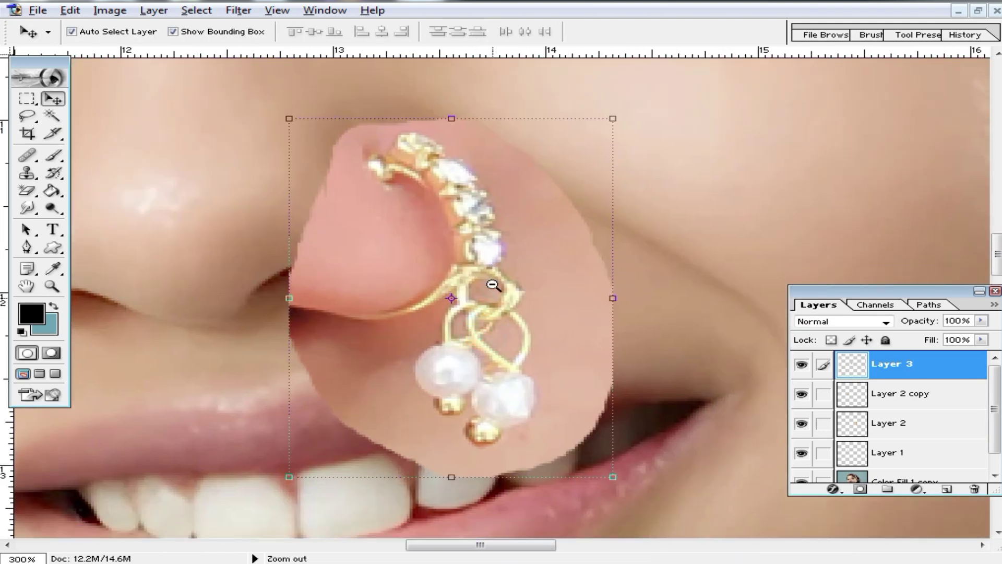
left_click(493, 285, "alt")
- Lower the nose ring layer's fill to 39% and align the ring with the nostril's curve
left_click(981, 339)
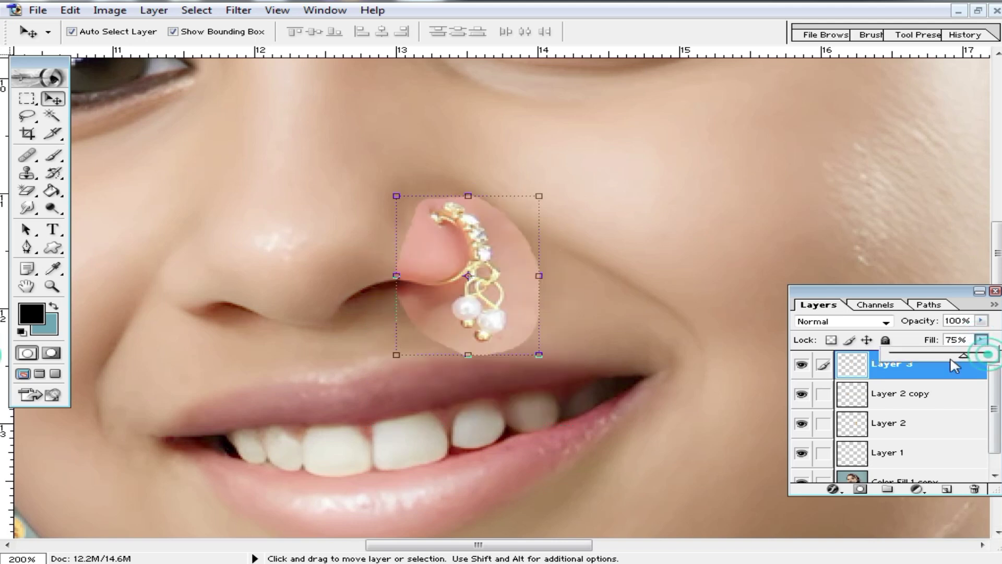
left_click_drag(955, 359, 930, 368)
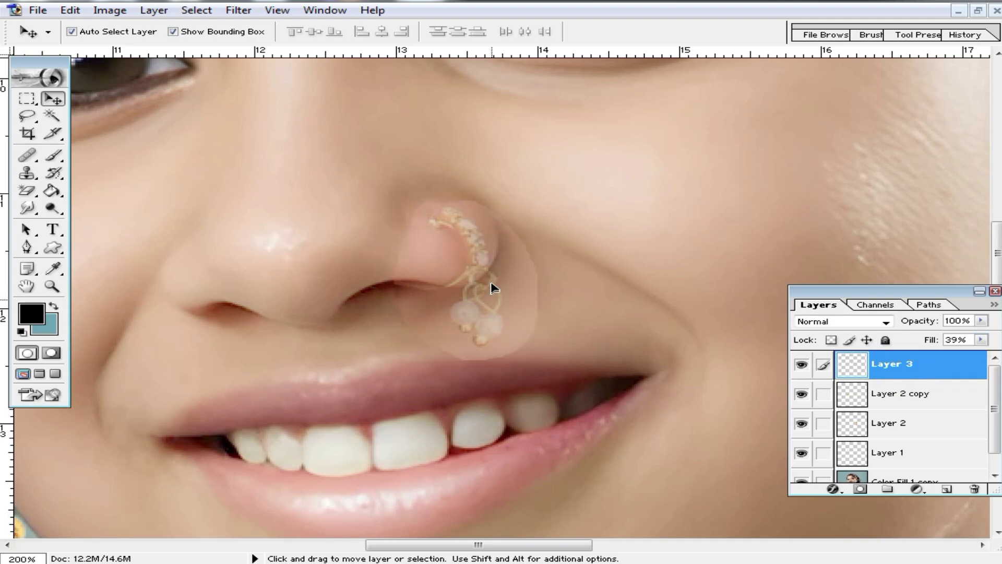
left_click(494, 272, "ctrl")
left_click(496, 276, "ctrl")
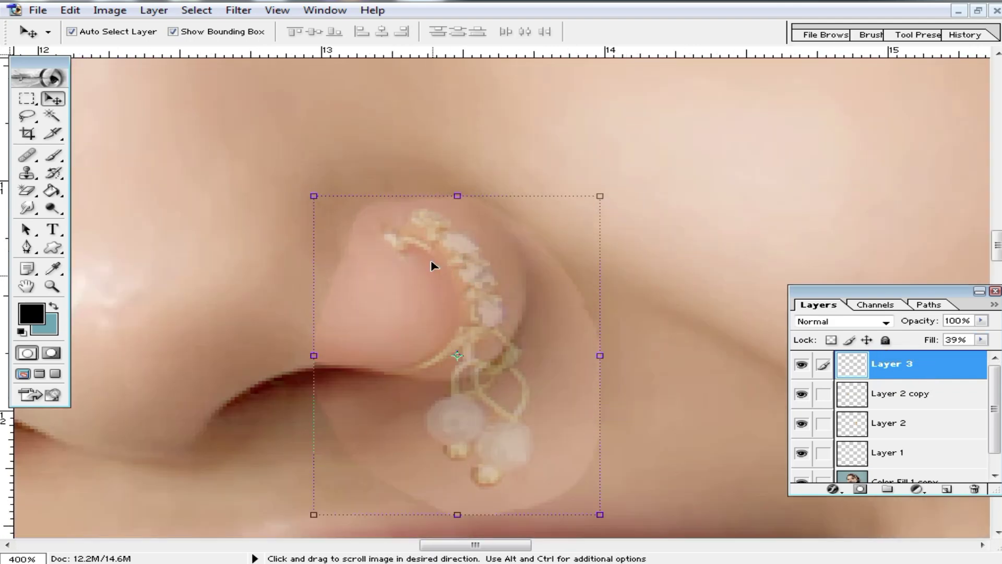
left_click(717, 334)
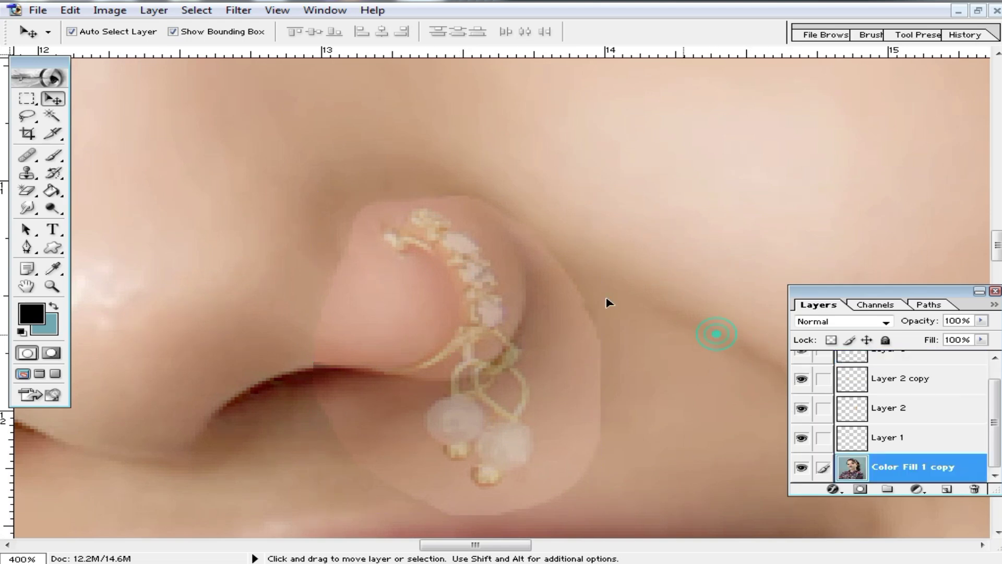
left_click(448, 284)
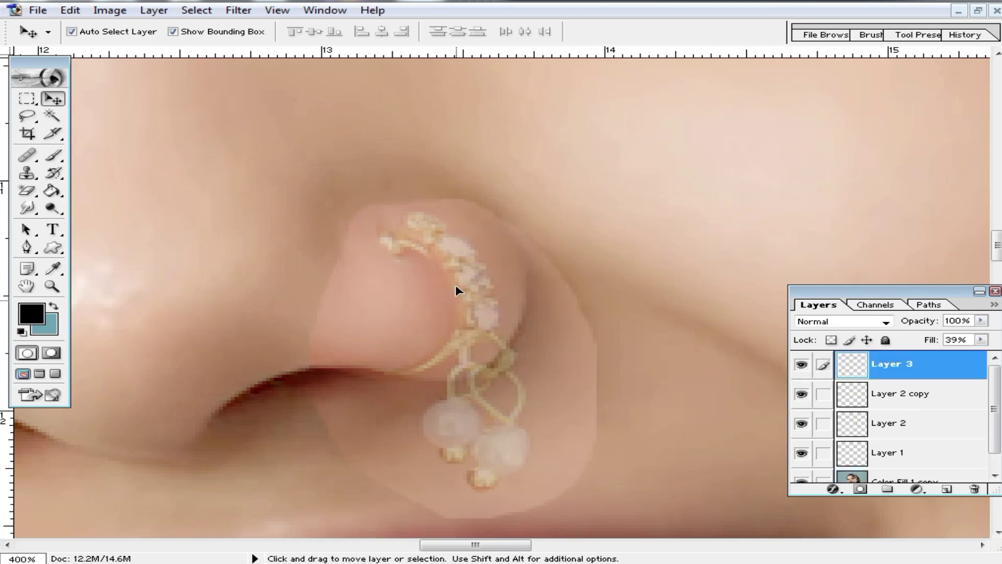
left_click_drag(455, 283, 455, 286)
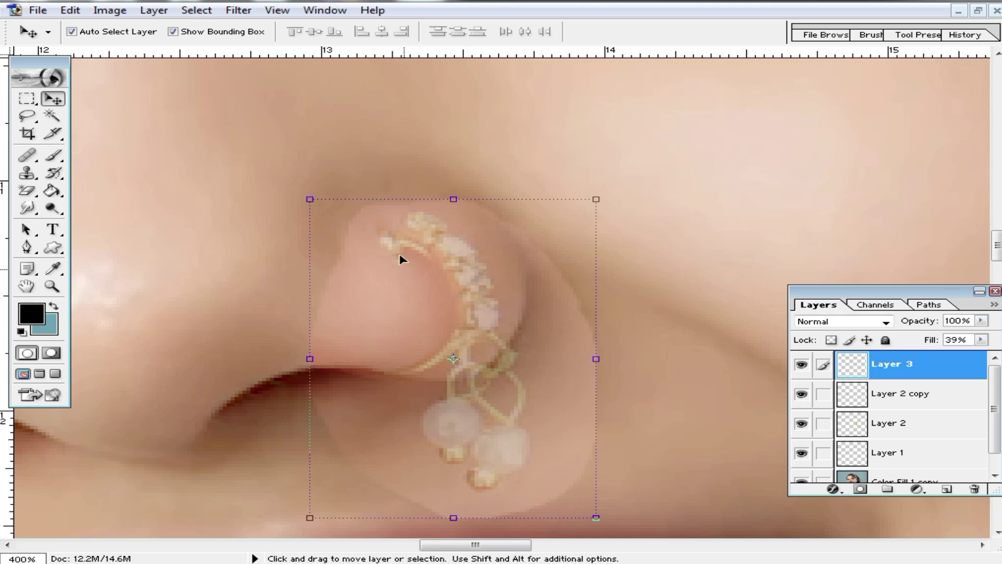
- Erase the surplus skin around and inside the nose ring using a soft 19-pixel eraser
left_click_drag(28, 190, 87, 194)
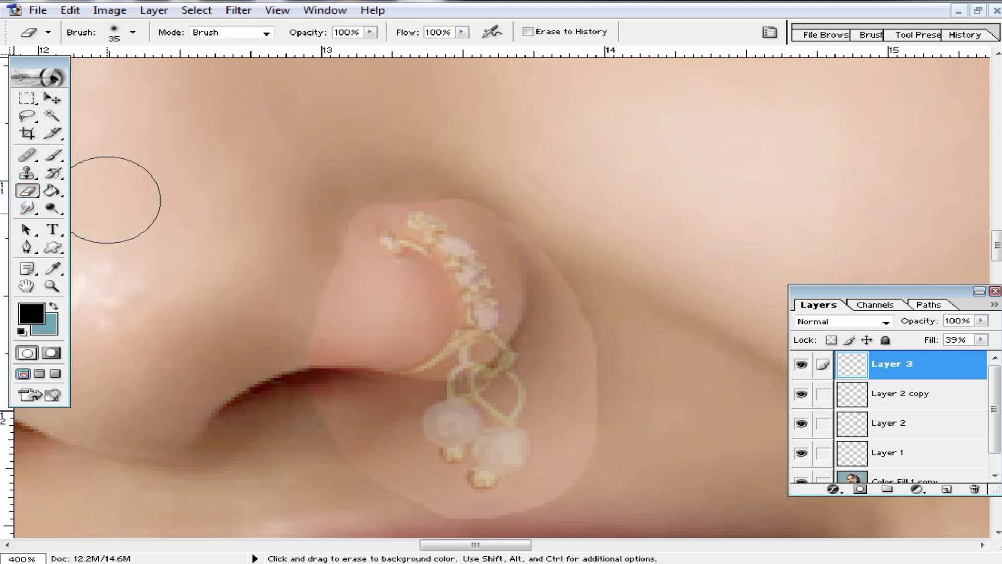
right_click(355, 274)
left_click(331, 273)
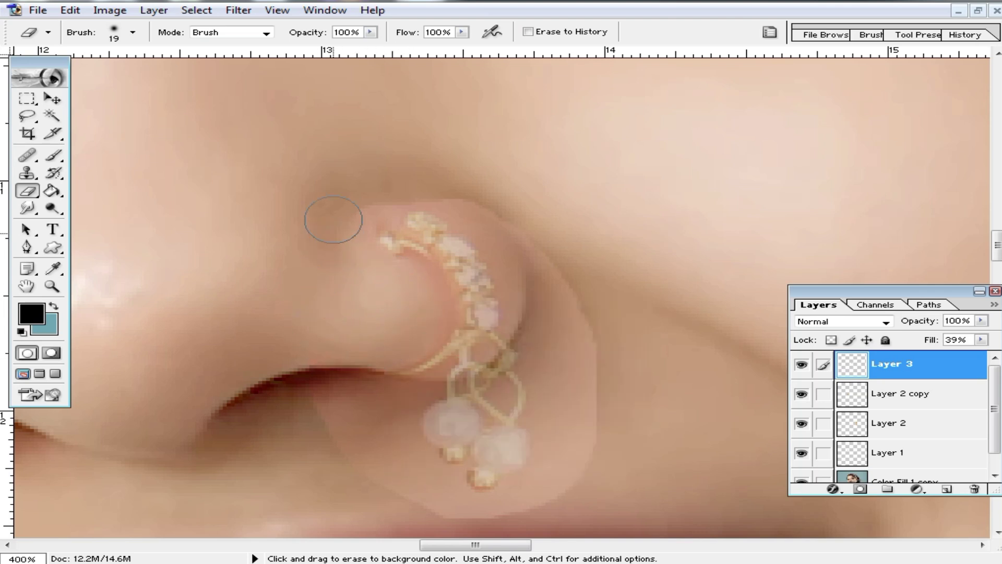
mouse_move(356, 206)
left_mouse_down()
mouse_move(519, 210)
mouse_move(471, 187)
mouse_move(567, 283)
mouse_move(576, 301)
mouse_move(563, 282)
mouse_move(563, 310)
mouse_move(585, 426)
mouse_move(562, 361)
mouse_move(565, 394)
mouse_move(491, 523)
mouse_move(515, 509)
mouse_move(425, 516)
mouse_move(385, 473)
mouse_move(379, 417)
mouse_move(296, 408)
left_mouse_up()
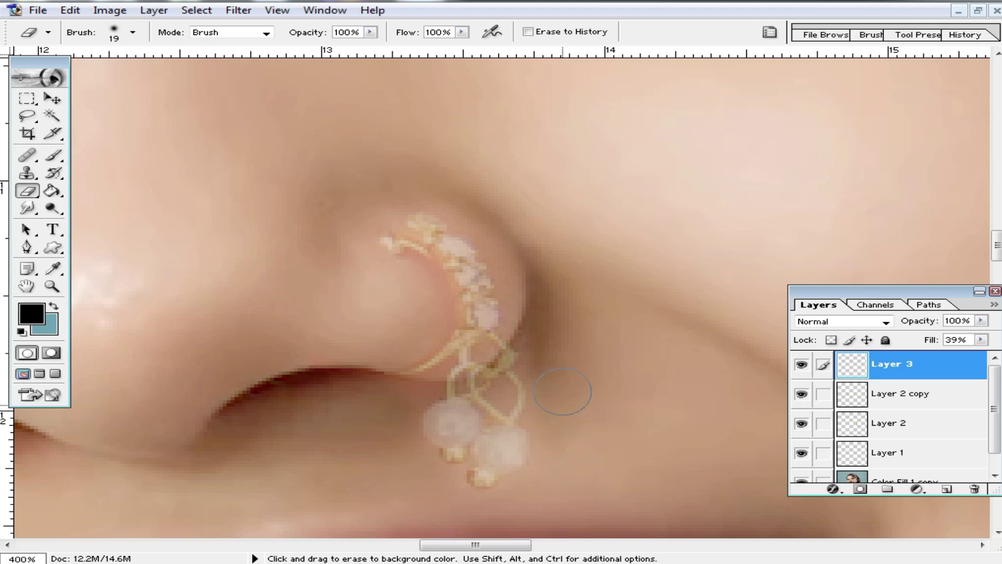
- Restore the nose ring layer's fill to 100%
left_click(980, 341)
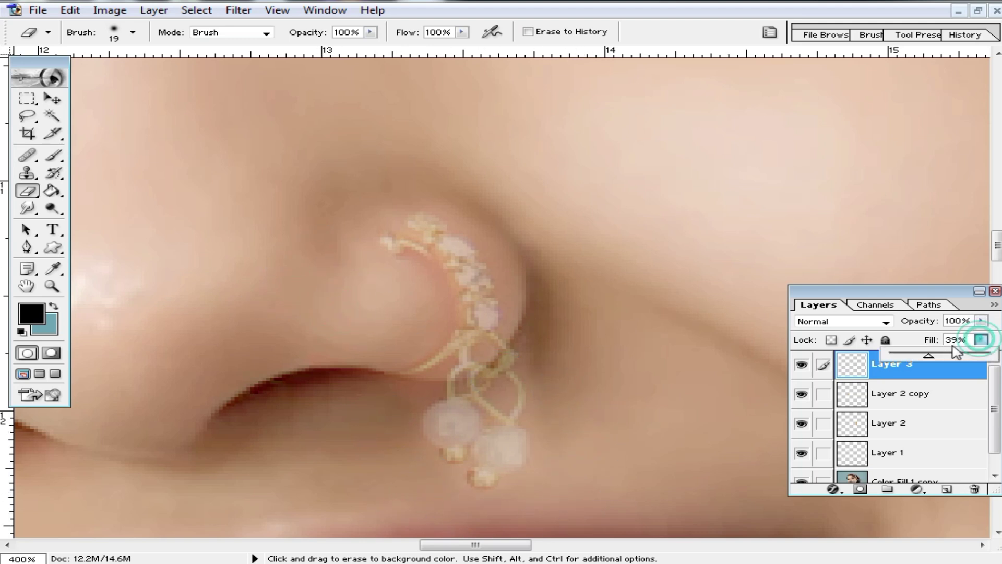
left_click_drag(928, 356, 990, 355)
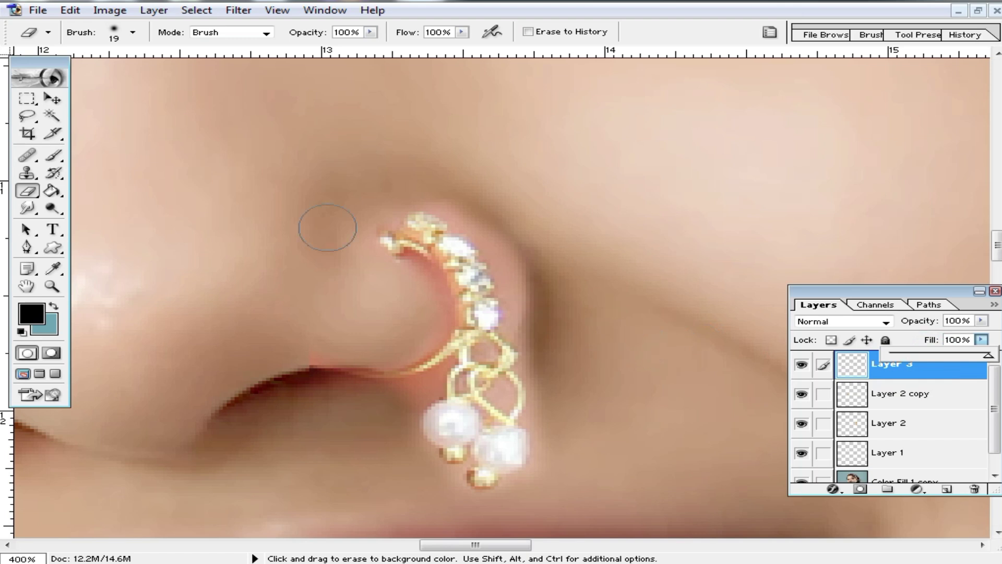
left_click(52, 99)
key("ctrl+minus")
left_click(584, 337)
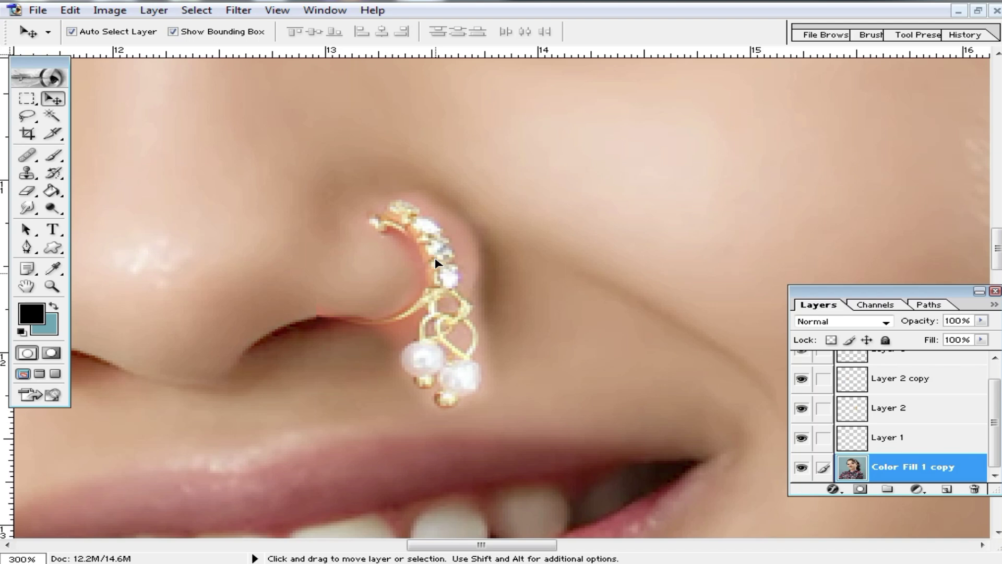
key("ctrl+l")
left_click_drag(579, 334, 590, 334)
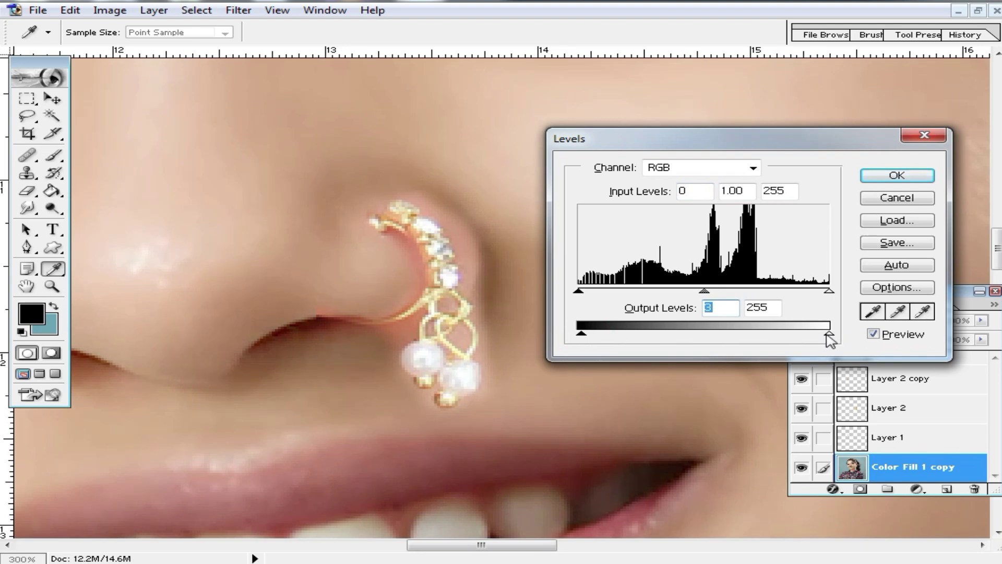
mouse_move(827, 337)
left_mouse_down()
mouse_move(818, 333)
mouse_move(830, 336)
left_mouse_up()
left_click(897, 175)
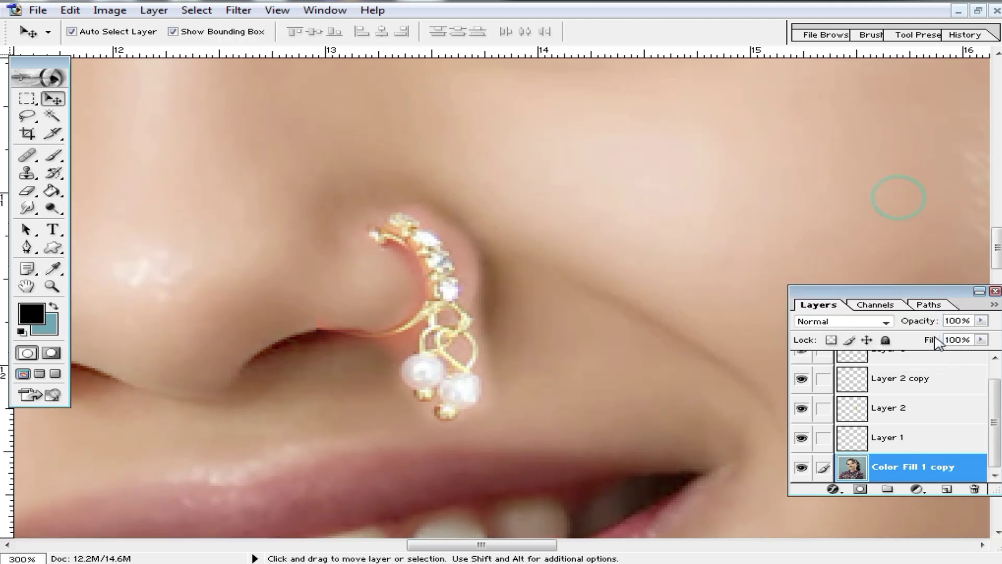
- Darken the nose ring layer with Levels by reducing the output highlights to 218
left_click(911, 367)
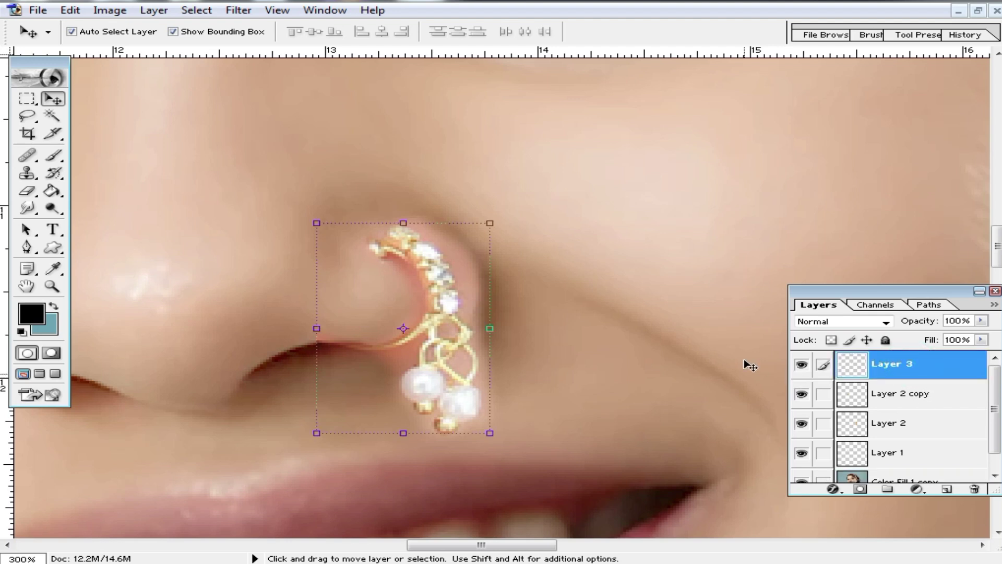
key("ctrl+l")
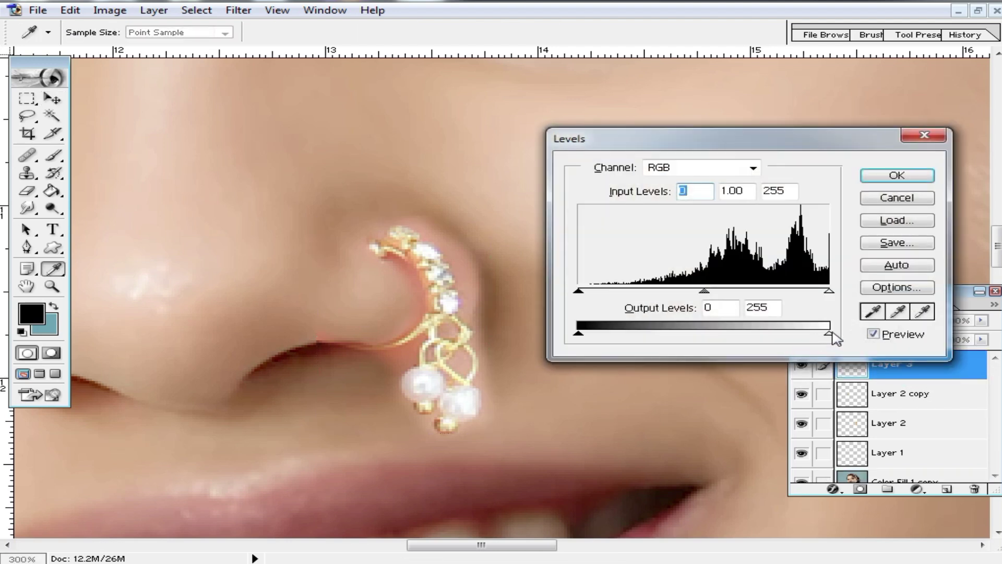
left_click_drag(829, 335, 809, 335)
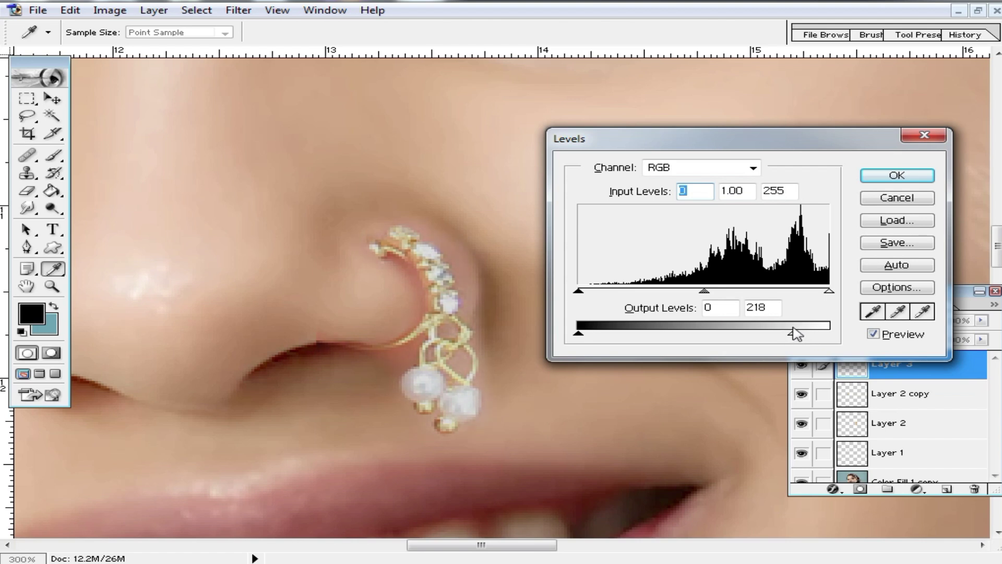
left_click(897, 176)
- Erase the remaining pink skin along the nose ring's outer edge with the 19-pixel eraser
left_click(421, 313, "ctrl")
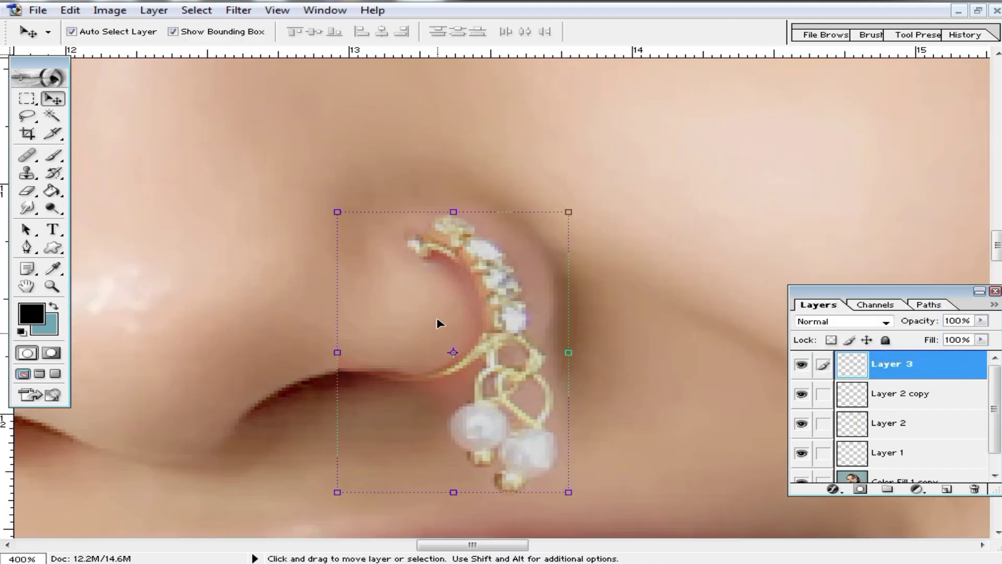
left_click(34, 192)
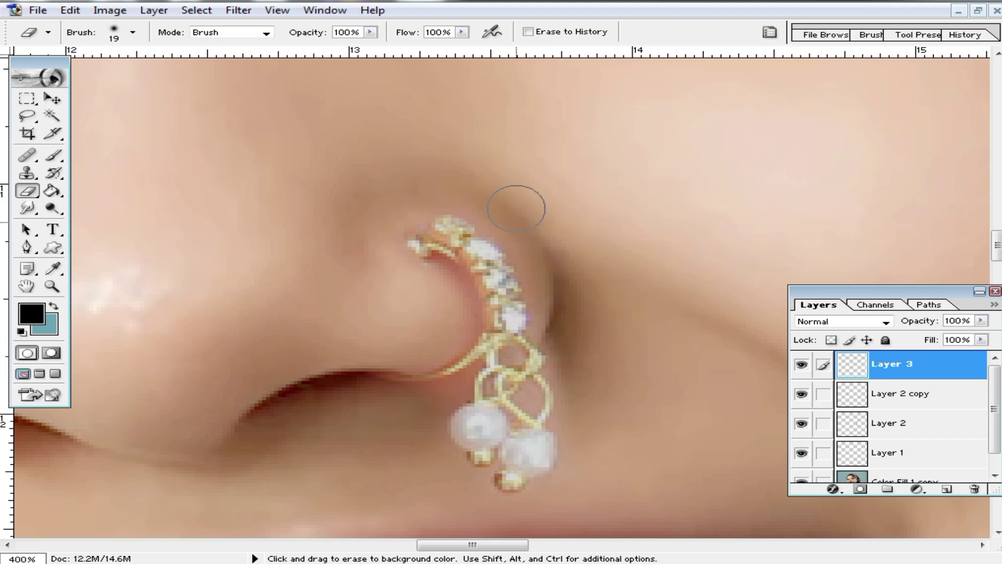
- Check the nose ring and both earrings against the whole portrait
left_click(394, 328, "ctrl+alt")
left_click(398, 327, "ctrl+alt")
left_click(491, 333, "ctrl+alt")
left_click(517, 339, "ctrl+alt")
left_click(530, 348, "ctrl+alt")
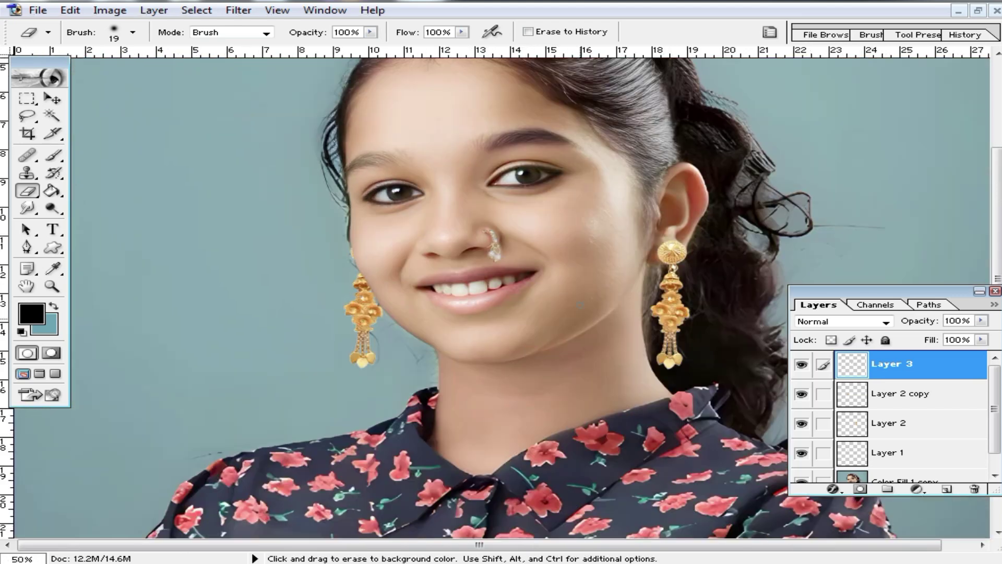
left_click(579, 306, "ctrl+alt")
left_click(559, 315, "ctrl+alt")
left_click(531, 362, "ctrl")
left_click(504, 354, "ctrl")
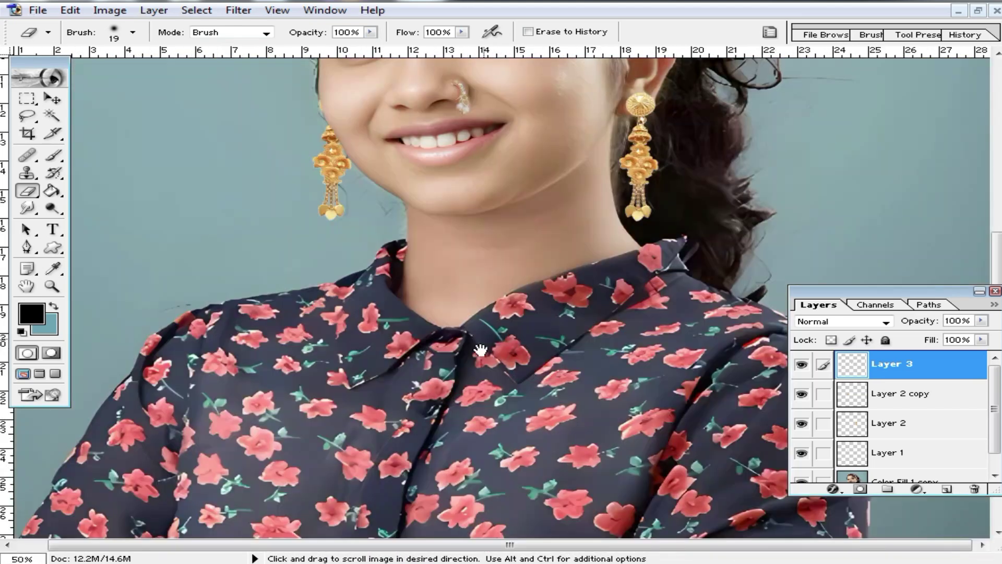
scroll(532, 280, "up", 5)
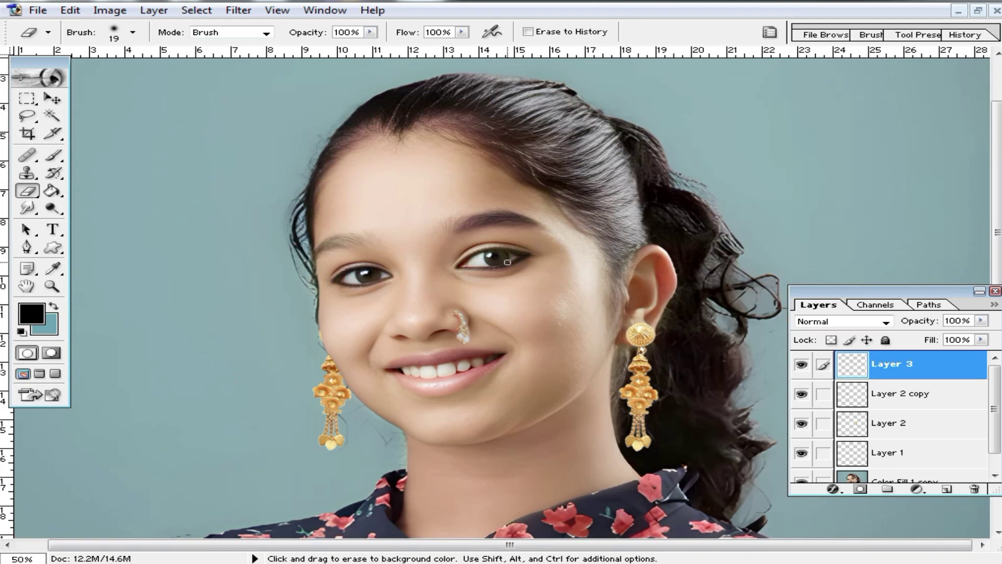
- Make the portrait layer "Color Fill 1 copy" the active layer
left_click(497, 276, "ctrl")
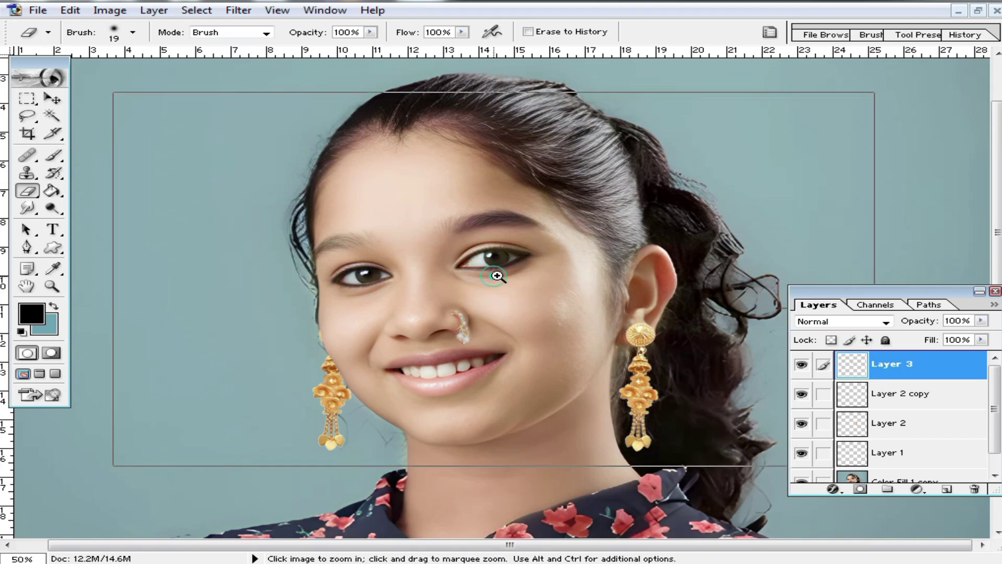
left_click(497, 280, "ctrl")
left_click_drag(667, 325, 578, 298)
left_click_drag(578, 351, 582, 283)
mouse_move(475, 308)
left_mouse_down()
mouse_move(510, 298)
mouse_move(552, 320)
left_mouse_up()
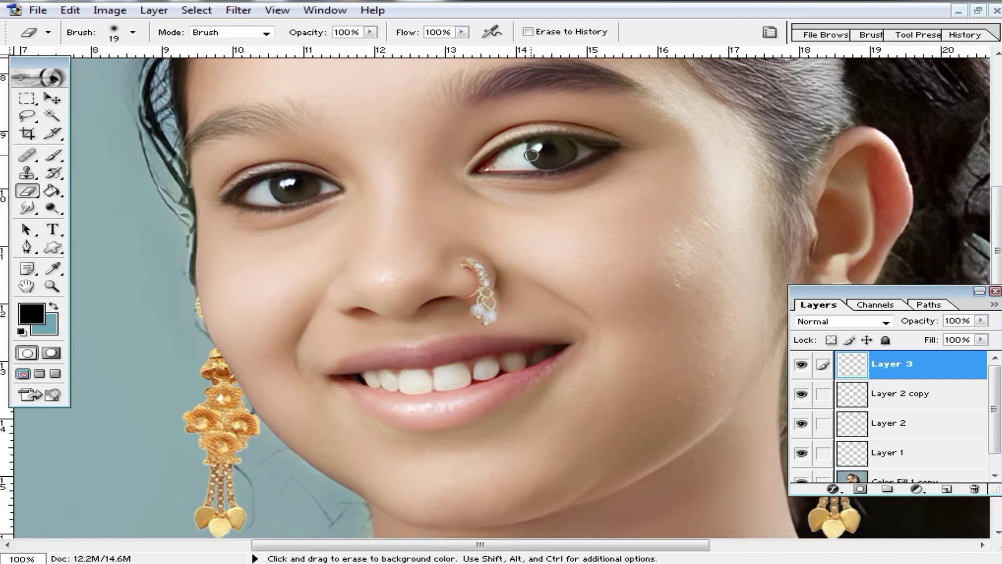
scroll(475, 202, "up", 2)
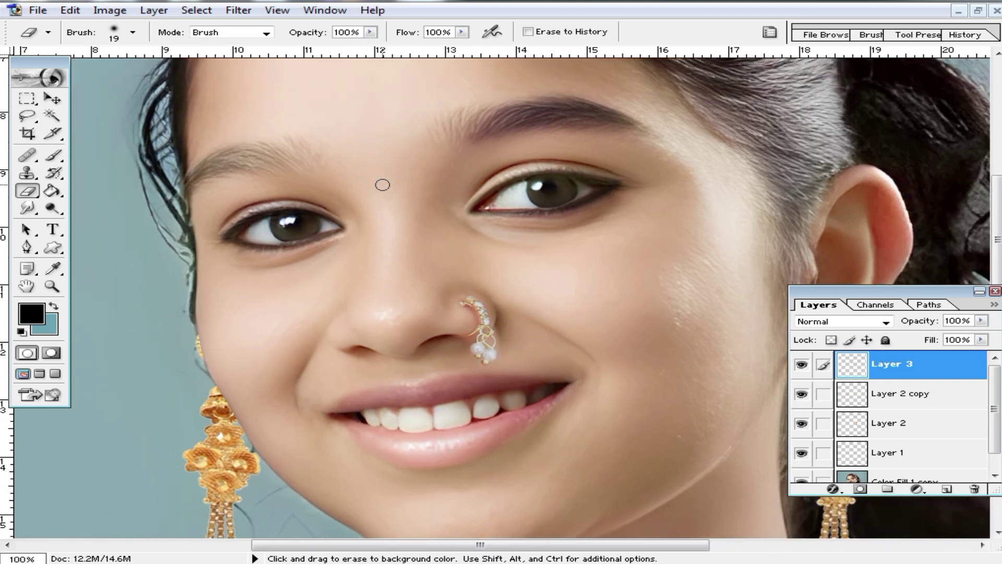
left_click_drag(985, 414, 923, 462)
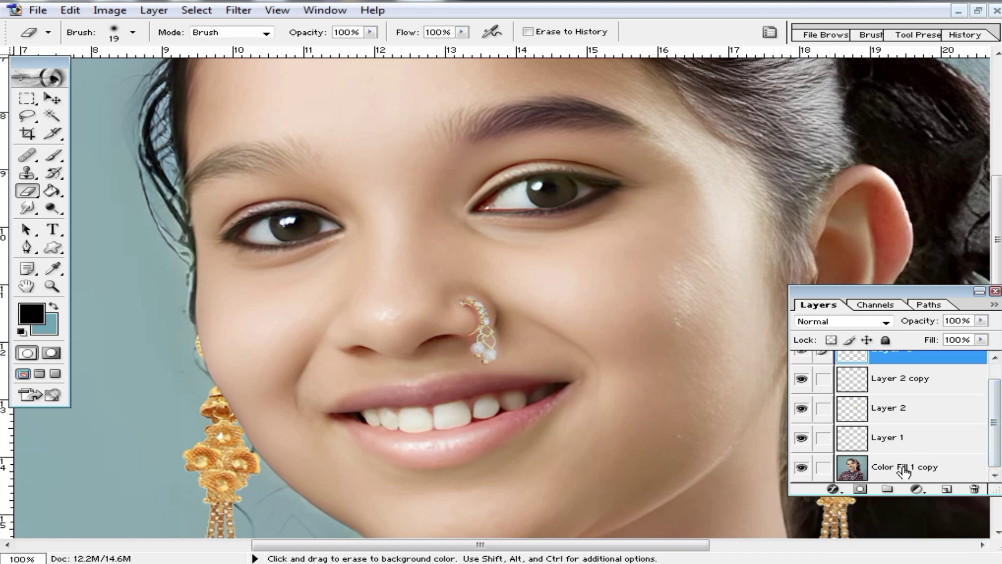
left_click(905, 471)
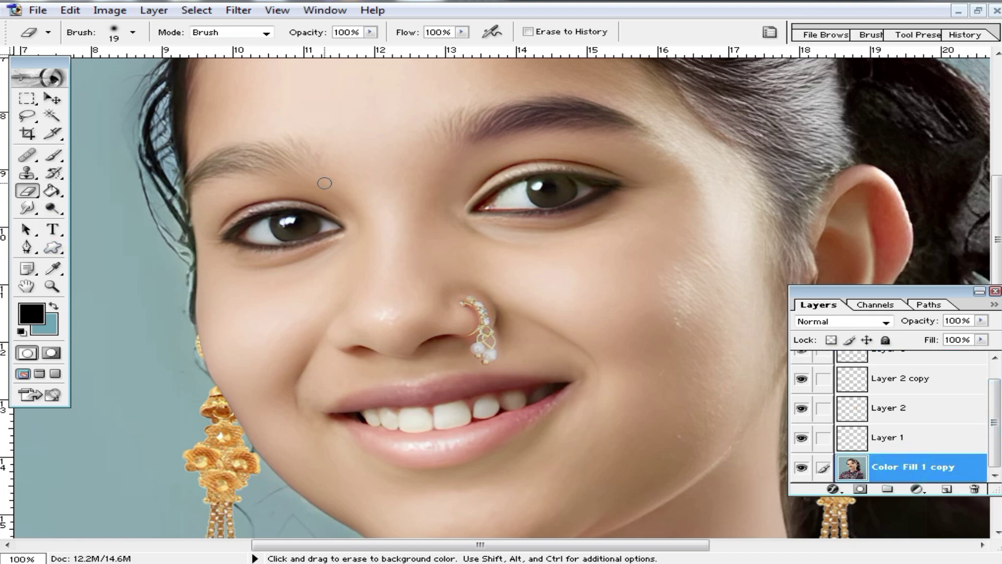
- Draw a small circular selection with 0 px feather on the forehead between the eyebrows
key("ctrl+alt+z")
left_click(27, 99)
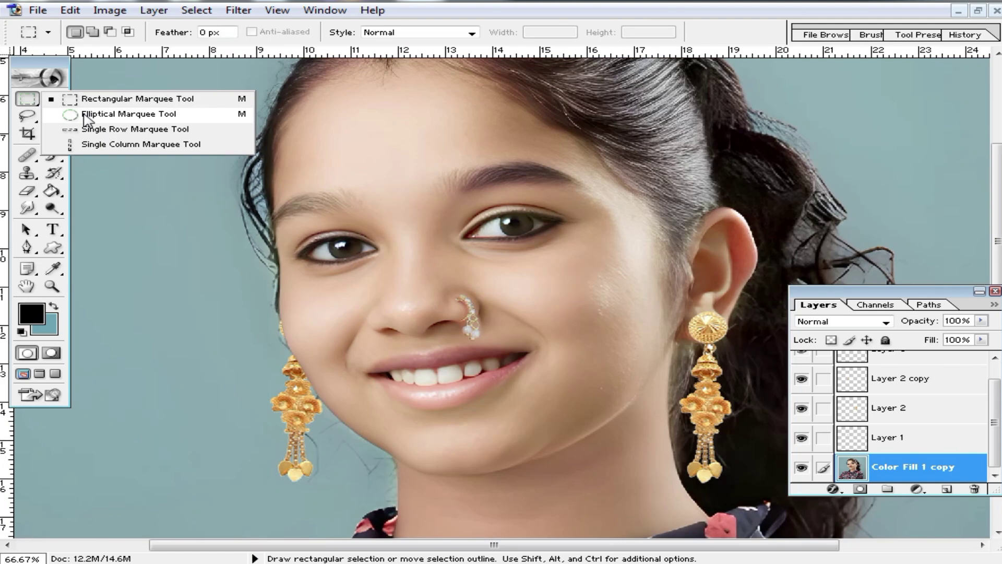
left_click(86, 113)
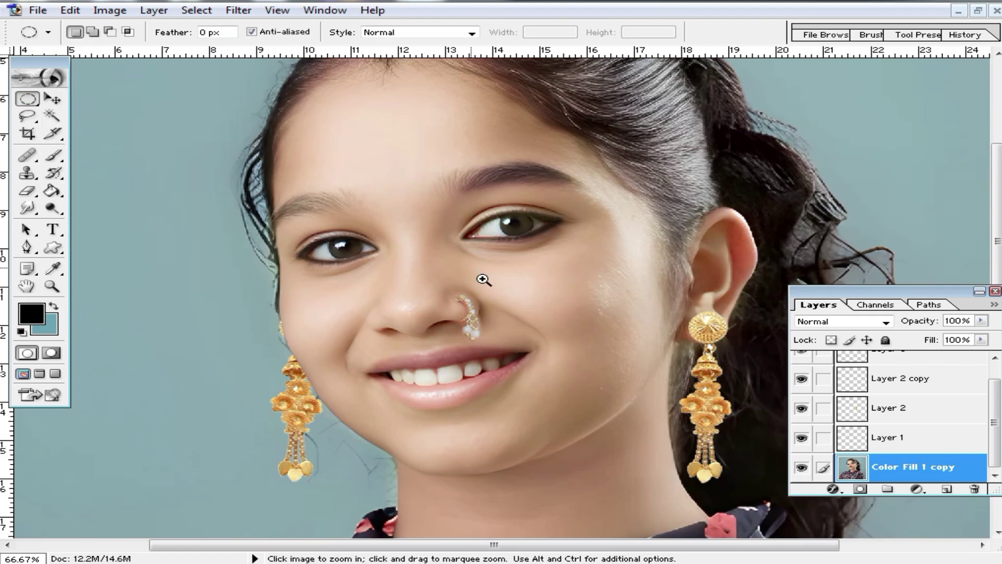
left_click(484, 277, "ctrl")
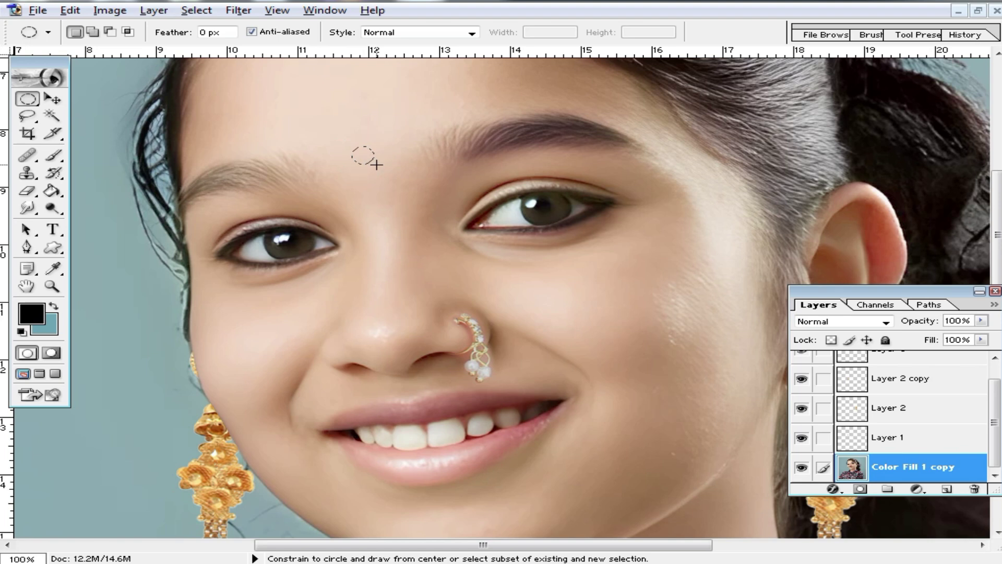
- Paint the circular selection with black (000000) using the 91-pixel brush at 21% opacity to form a bindi, and deselect it
left_click(36, 318)
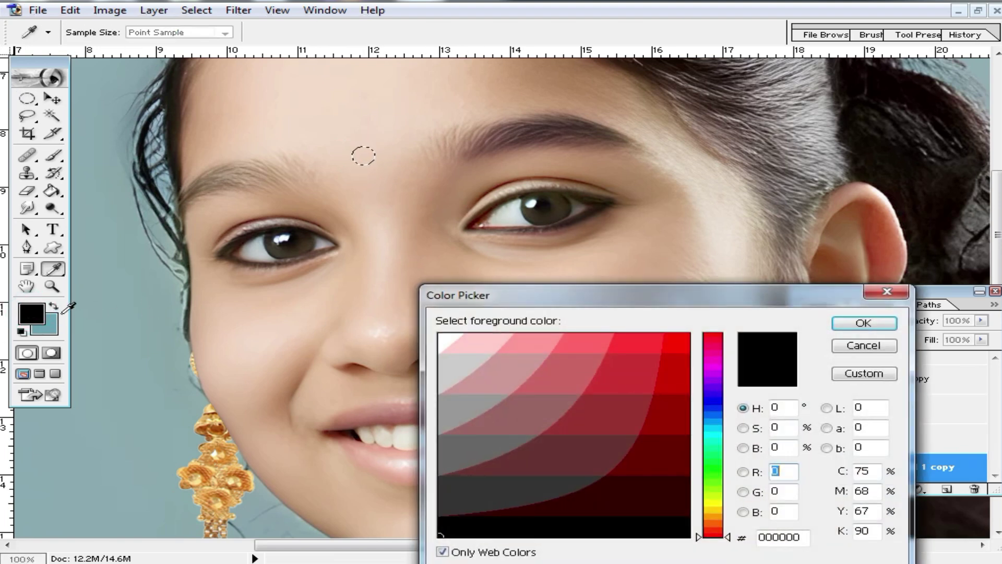
left_click(864, 325)
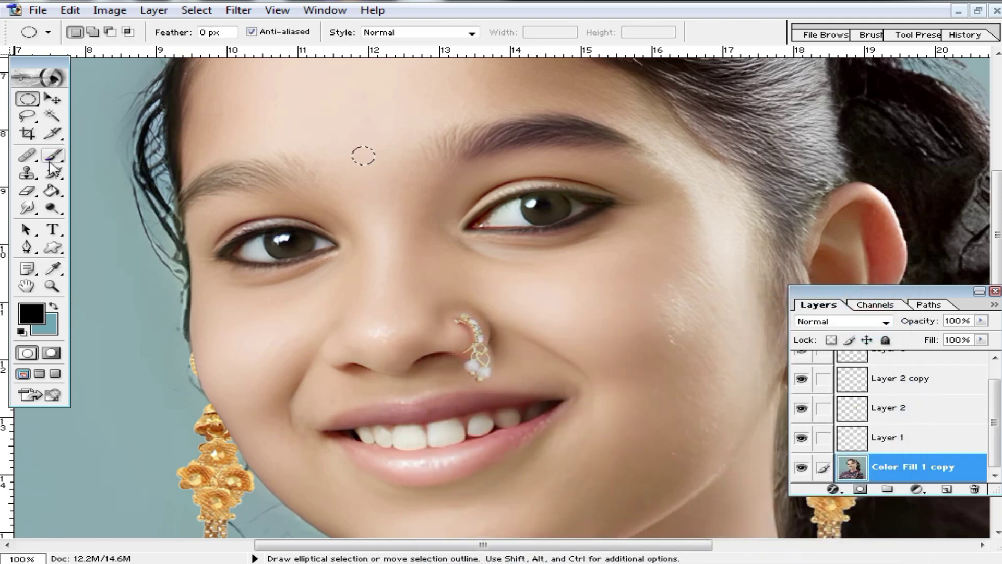
left_click(50, 162)
left_click(361, 158)
left_click_drag(367, 157, 328, 156)
left_click_drag(377, 147, 358, 147)
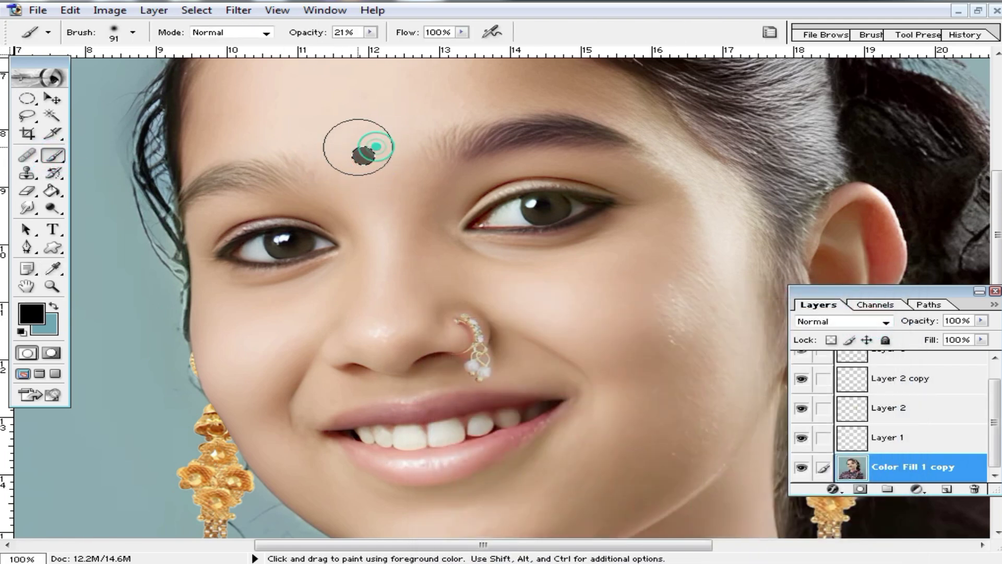
left_click(364, 153)
left_click(27, 98)
left_click(318, 116)
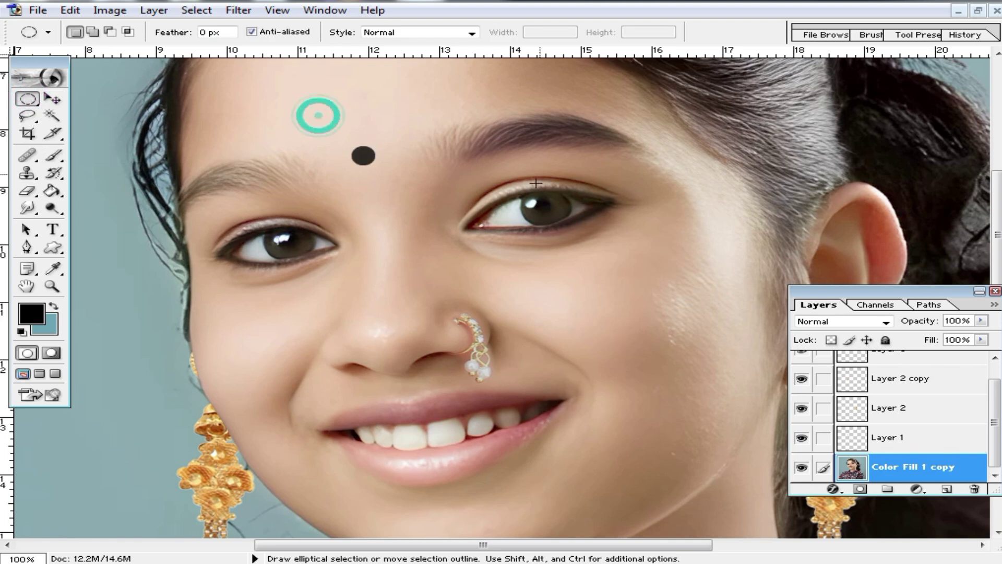
- Soften the bindi's edge with the Blur tool using a 40-pixel brush at 100% strength
left_click(447, 197, "ctrl")
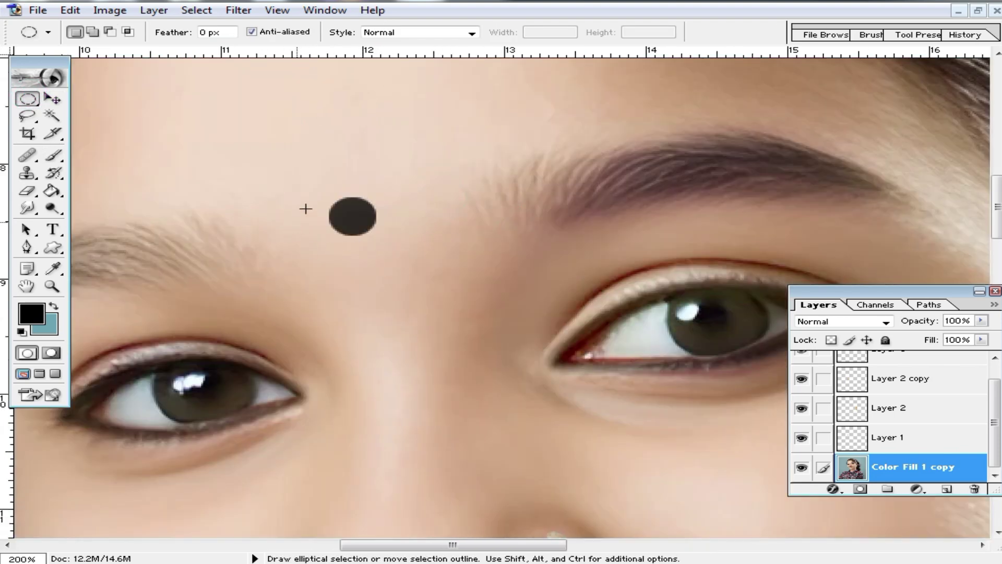
left_click(30, 211)
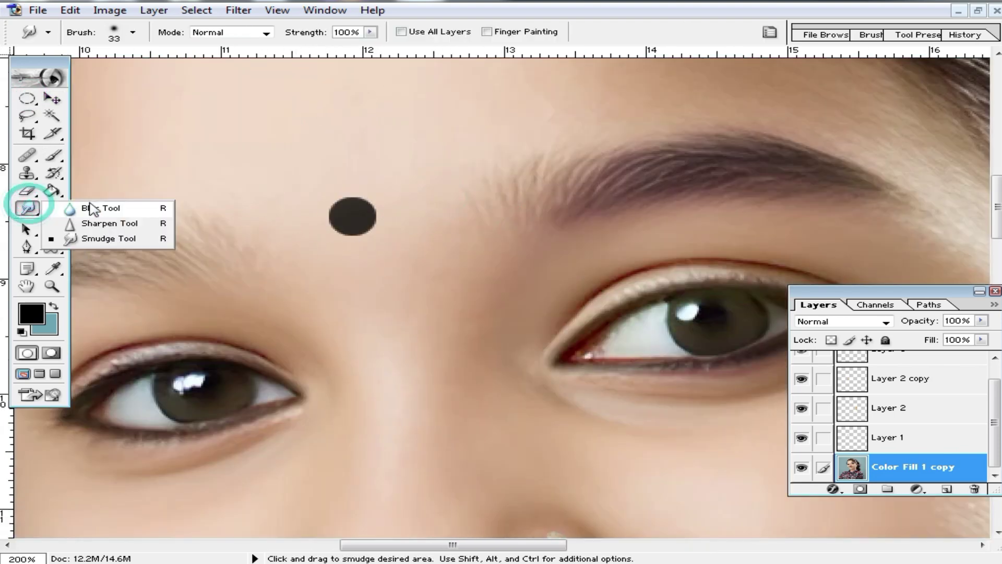
left_click(94, 207)
key("bracketleft")
key("bracketleft")
key("bracketleft")
key("bracketleft")
key("bracketleft")
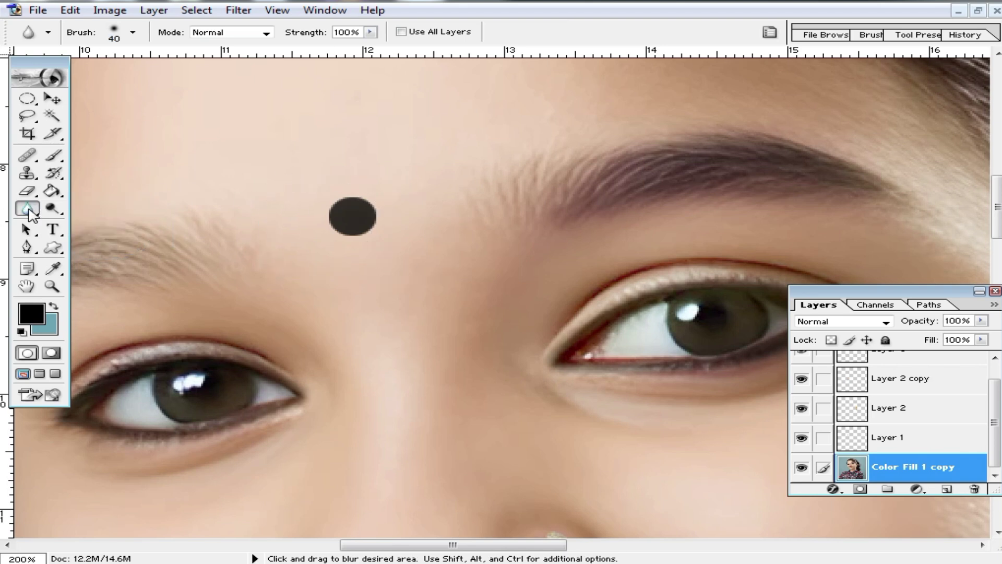
mouse_move(336, 215)
left_mouse_down()
mouse_move(336, 226)
mouse_move(328, 200)
mouse_move(333, 212)
left_mouse_up()
- Add a new empty layer directly above the Color Fill 1 copy layer
left_click(404, 258, "alt")
left_click_drag(638, 374, 437, 247)
left_click_drag(516, 309, 378, 200)
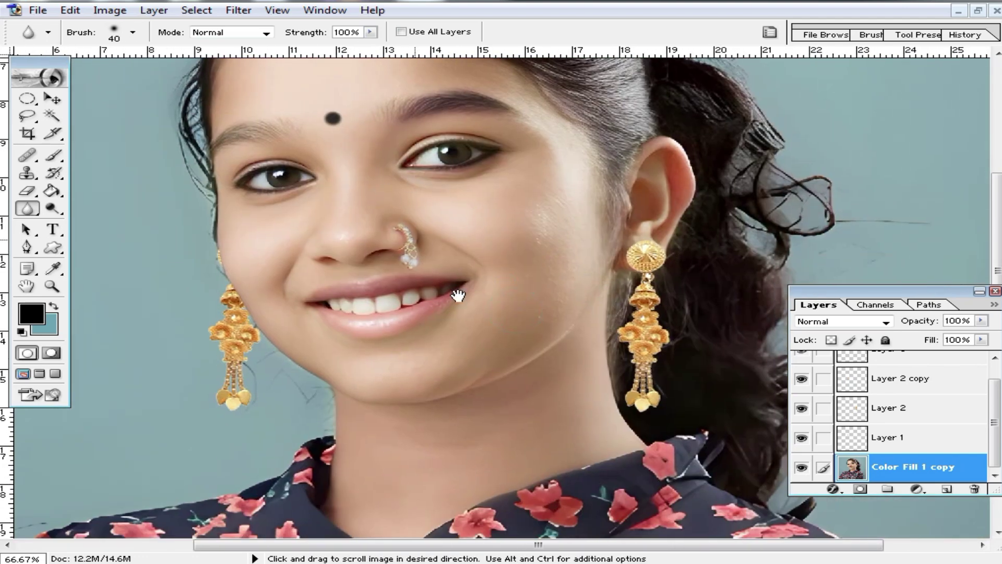
left_click_drag(591, 316, 635, 192)
left_click_drag(500, 186, 534, 277)
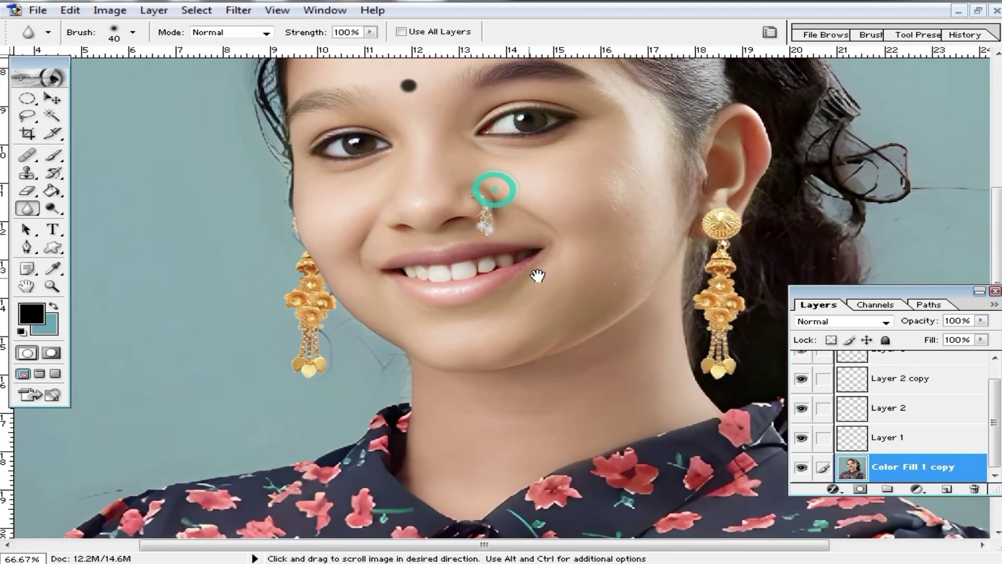
left_click(487, 263, "ctrl")
left_click(486, 294, "ctrl")
left_click_drag(495, 356, 555, 282)
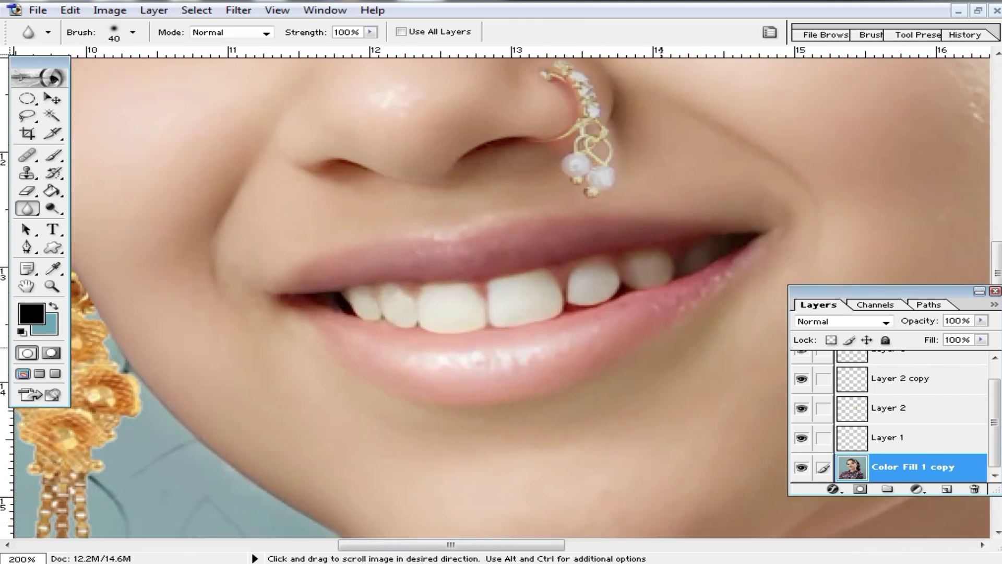
scroll(936, 412, "up", 1)
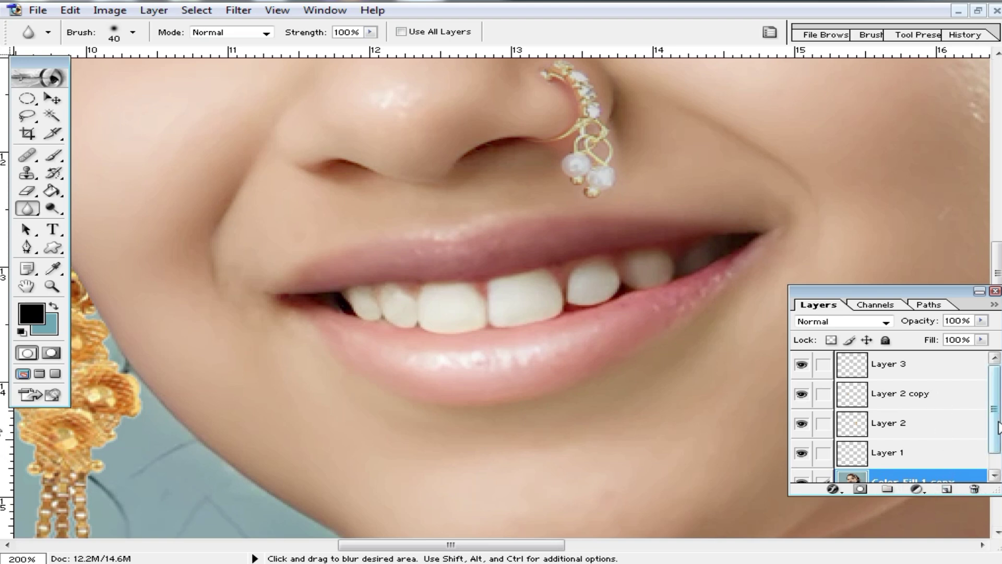
left_click(947, 489)
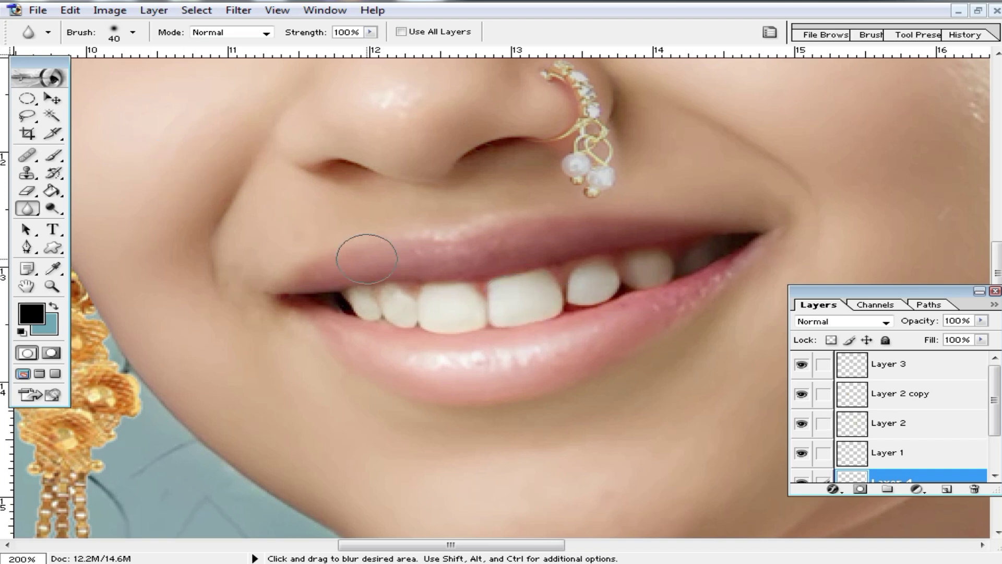
- Start a Pen path at the upper lip's centre dip and trace its upper edge to the mouth corner on the nose-ring side
key("p")
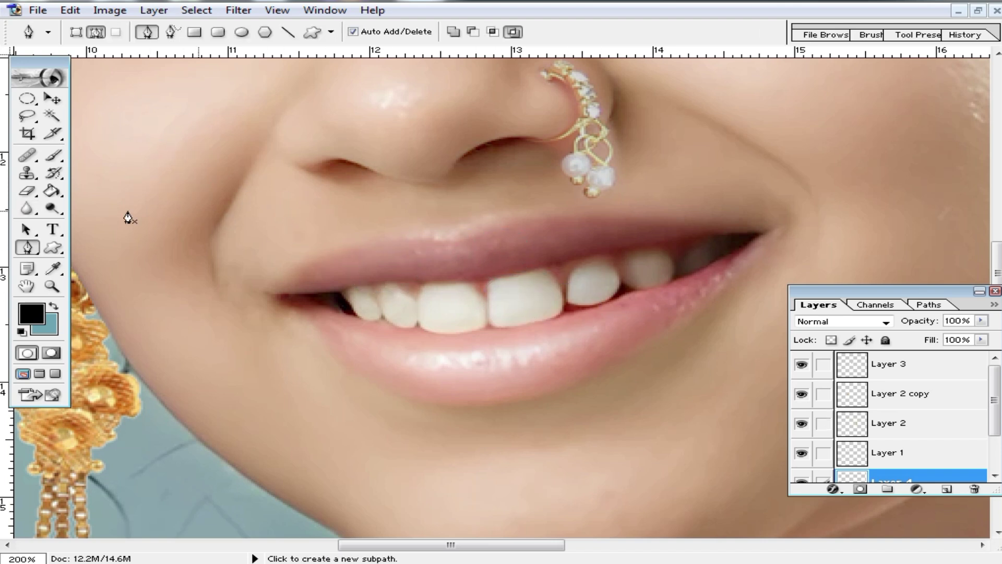
left_click(452, 243)
left_click_drag(558, 218, 627, 222)
left_click_drag(730, 228, 743, 229)
left_click(773, 230)
key("space")
left_click_drag(721, 319, 752, 273)
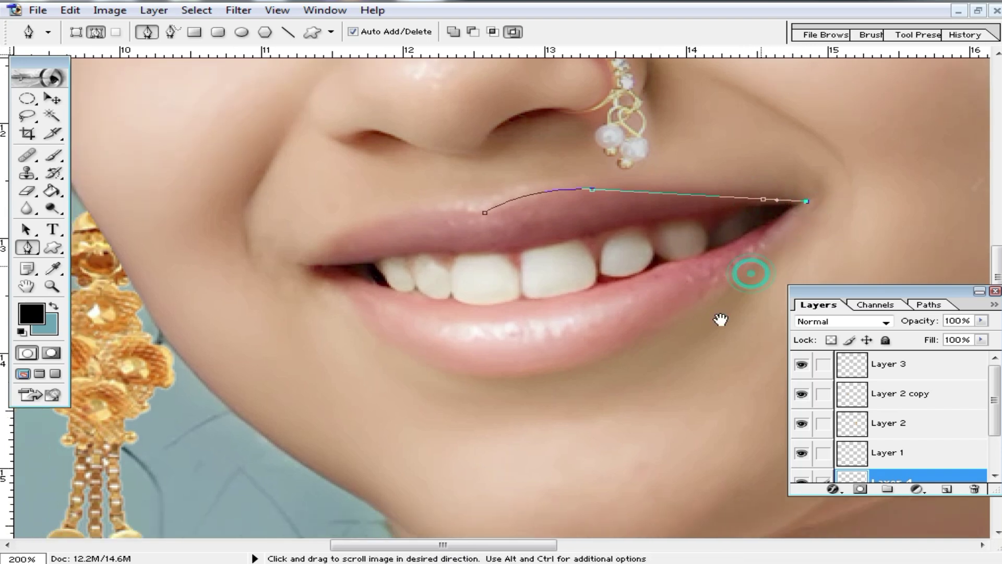
- Continue the path along the lower lip's outer edge towards the opposite mouth corner
left_click_drag(678, 313, 532, 361)
key("space")
left_click(598, 365, "alt")
left_click_drag(486, 328, 405, 262)
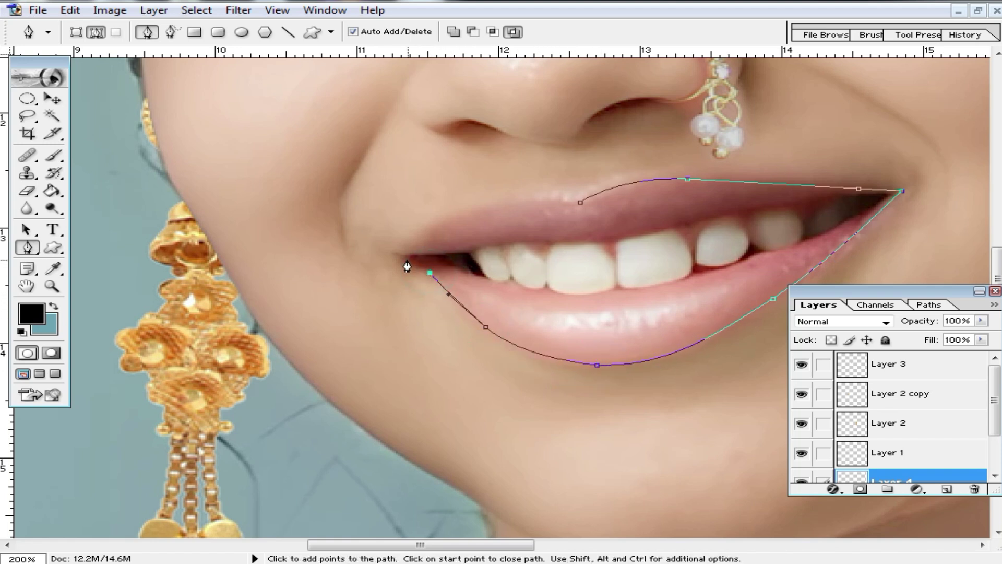
left_click(417, 249)
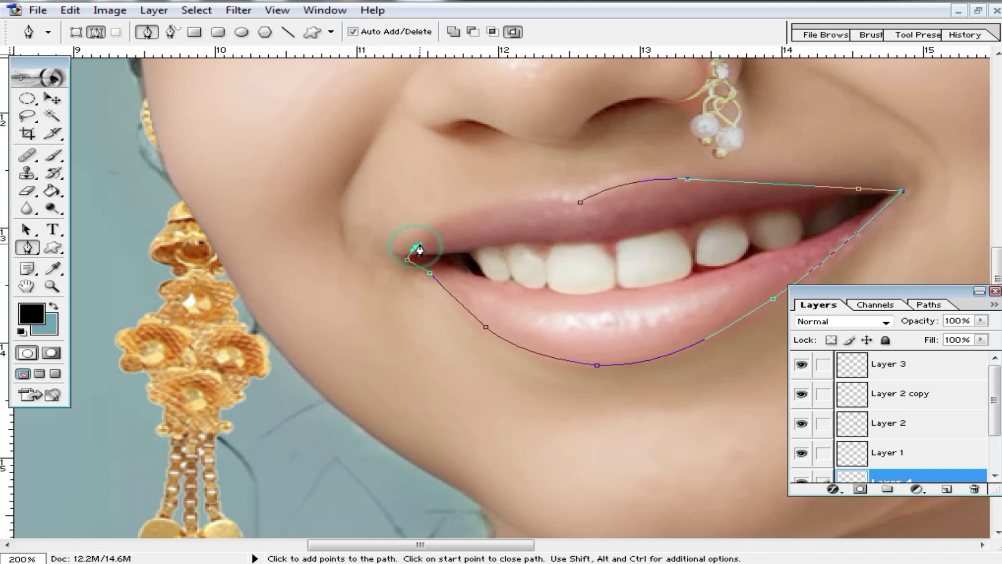
key("ctrl+alt+z")
left_click(400, 259)
left_click(453, 251, "ctrl")
key("ctrl+alt+z")
- Trace the path around the mouth corner and along the rest of the upper lip, closing it at its starting point
left_click(420, 306)
left_click_drag(453, 296, 461, 287)
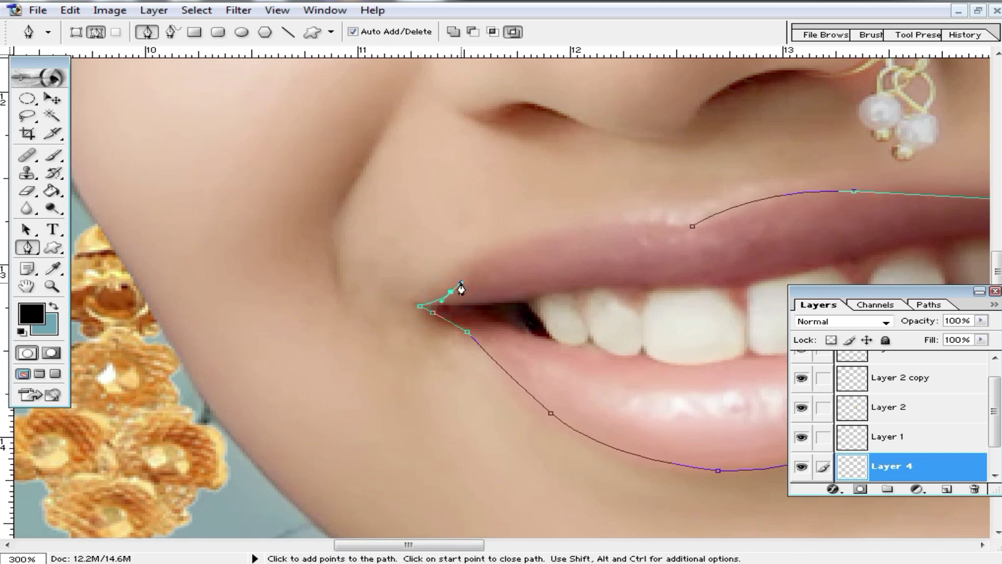
left_click_drag(557, 229, 598, 226)
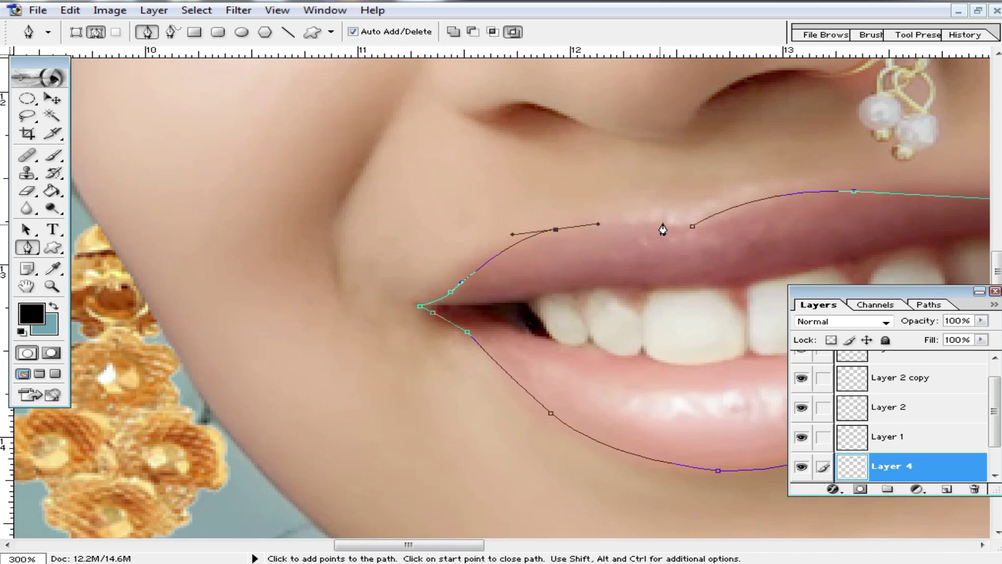
left_click_drag(693, 226, 772, 240)
- Convert the lip path into a new anti-aliased selection with a feather radius of 0 pixels
left_click(680, 287, "alt")
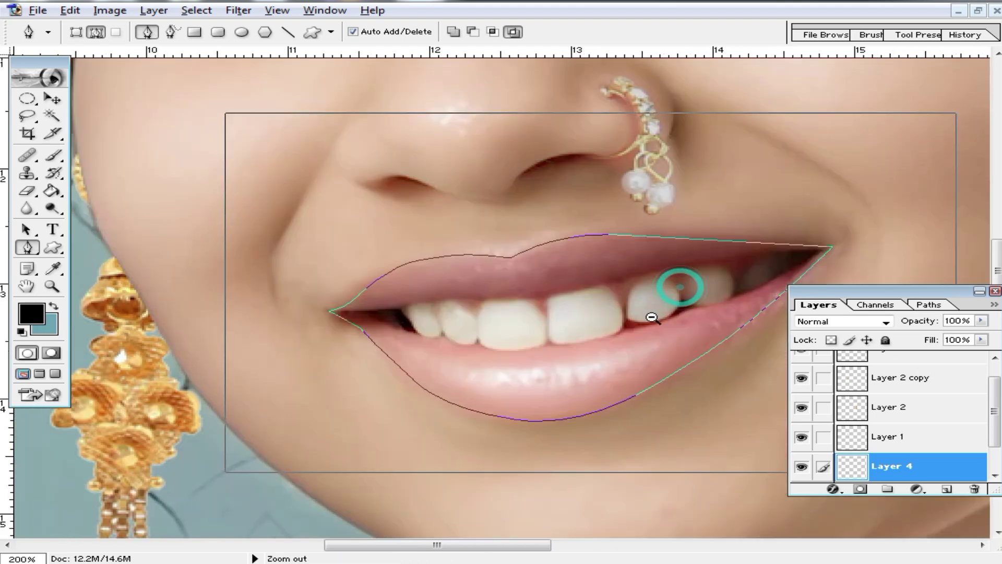
left_click(652, 318, "alt")
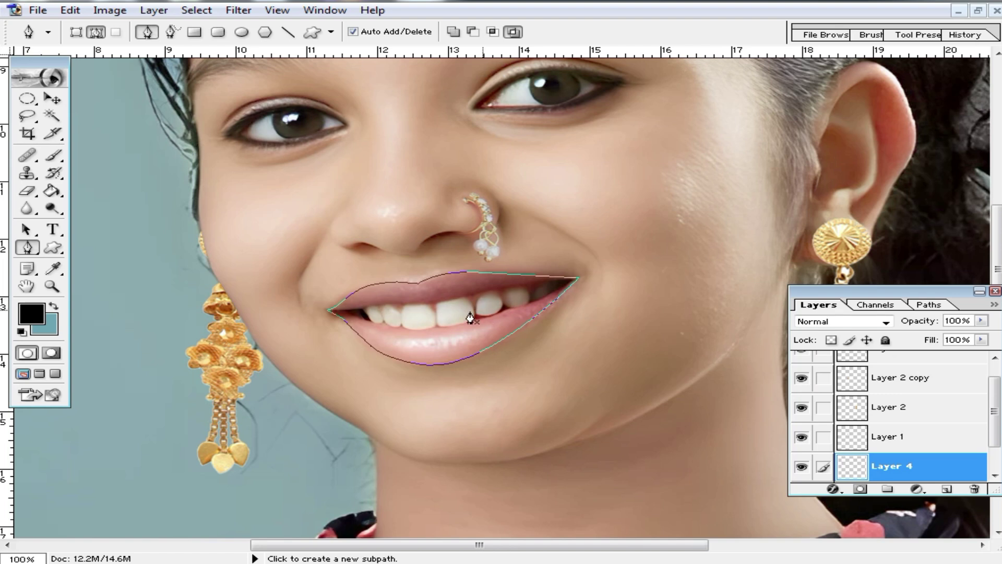
right_click(445, 308)
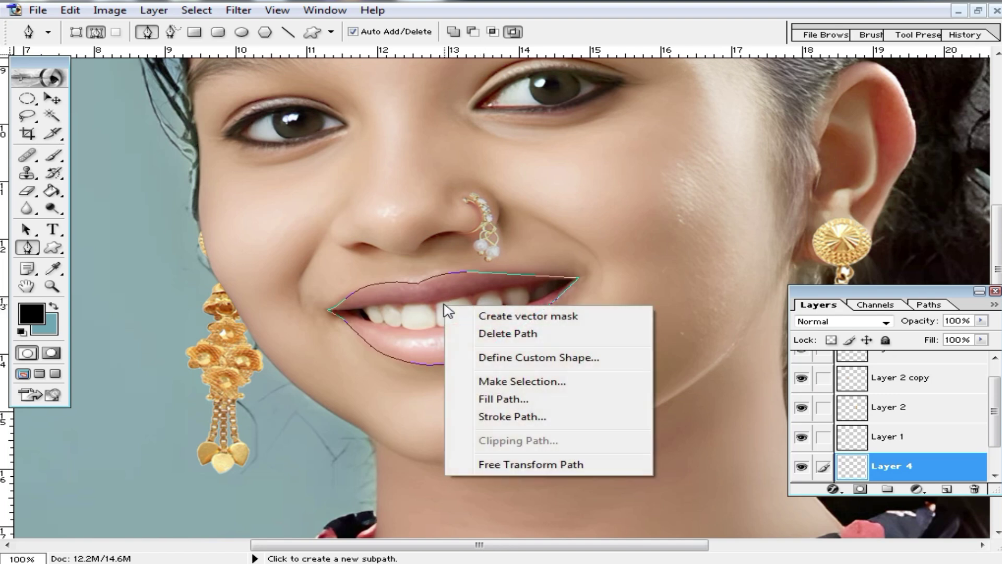
left_click(547, 387)
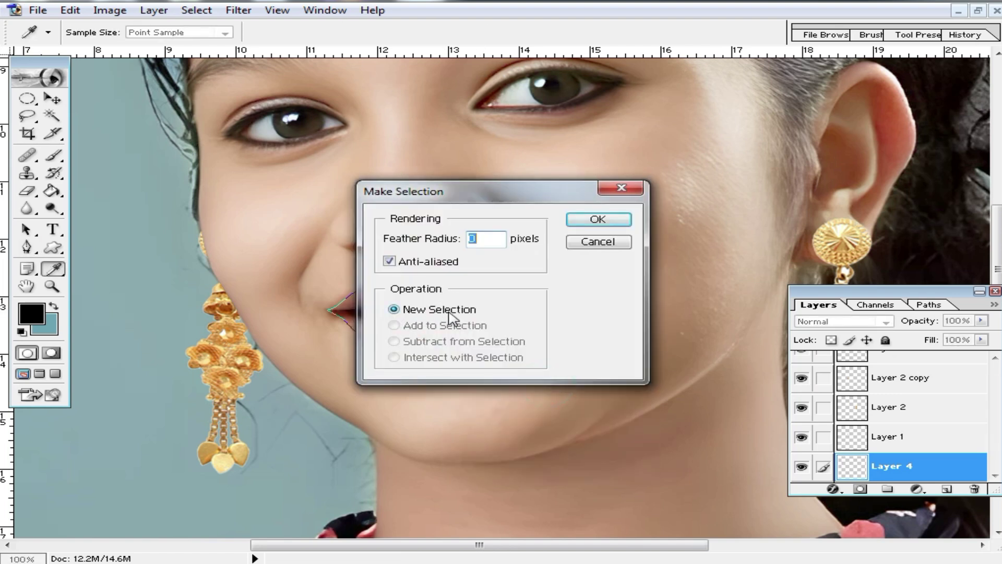
left_click(604, 219)
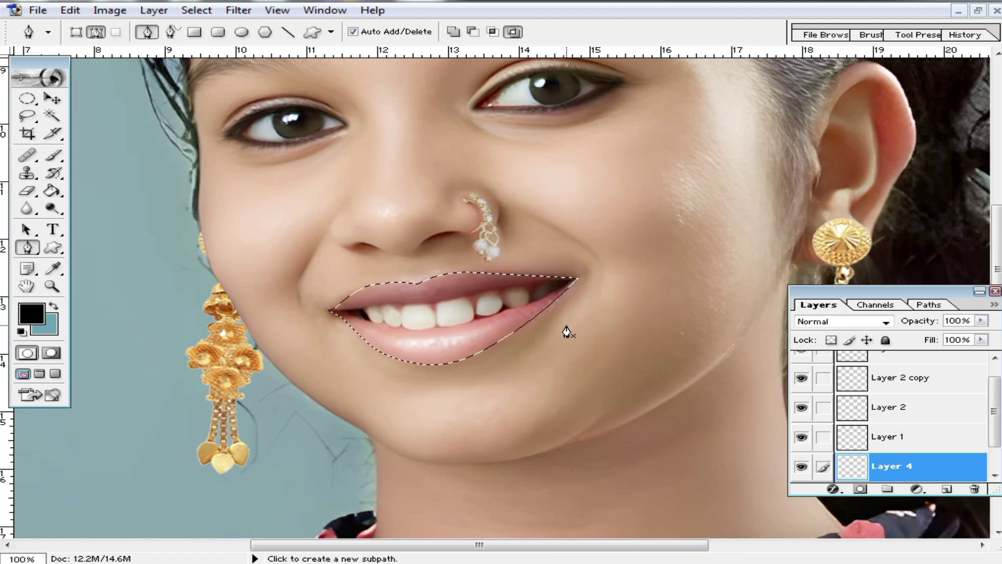
left_click(59, 193)
left_click(482, 300)
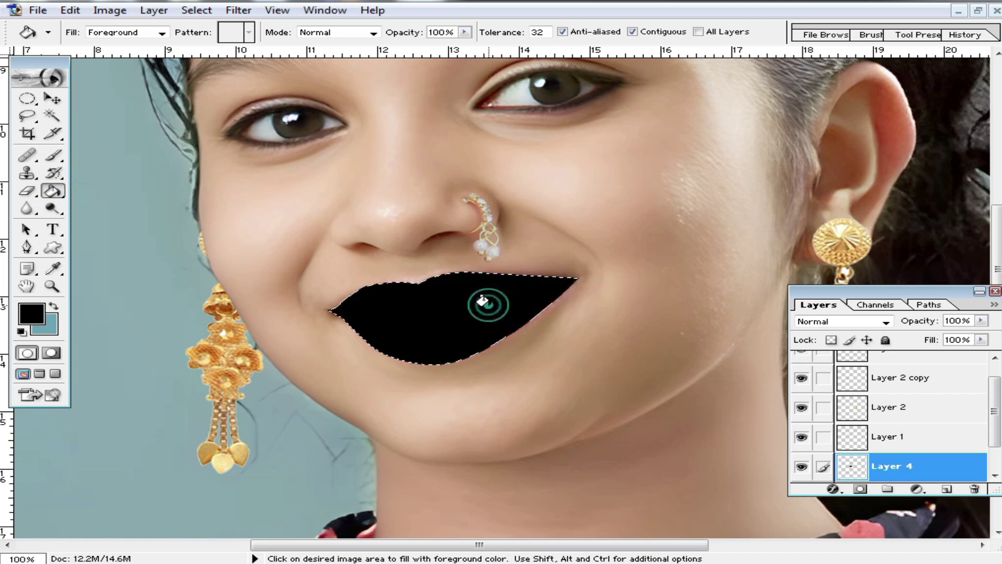
key("ctrl+z")
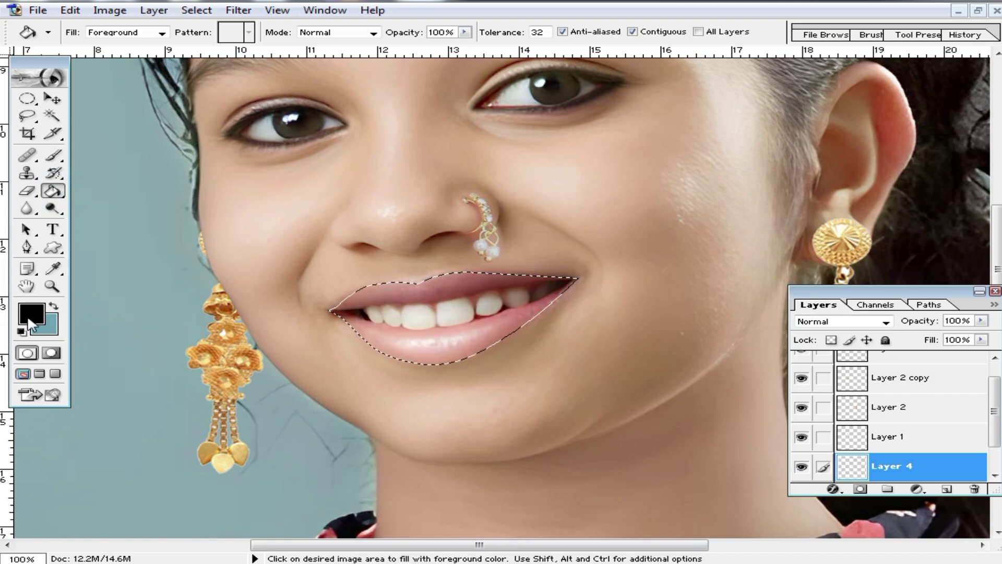
- Set the foreground colour to pure red (FF0000)
left_click(32, 315)
left_click(682, 346)
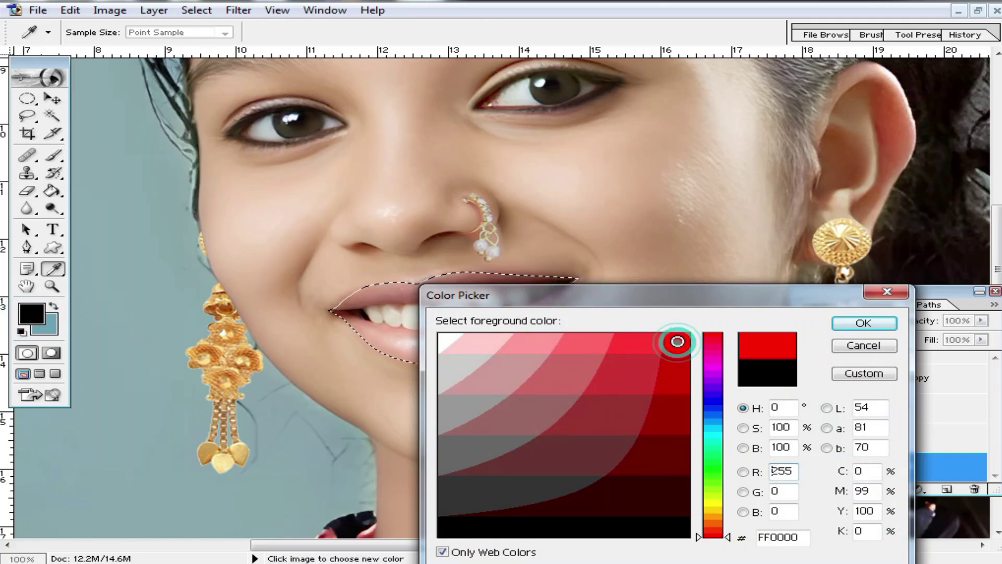
left_click(863, 323)
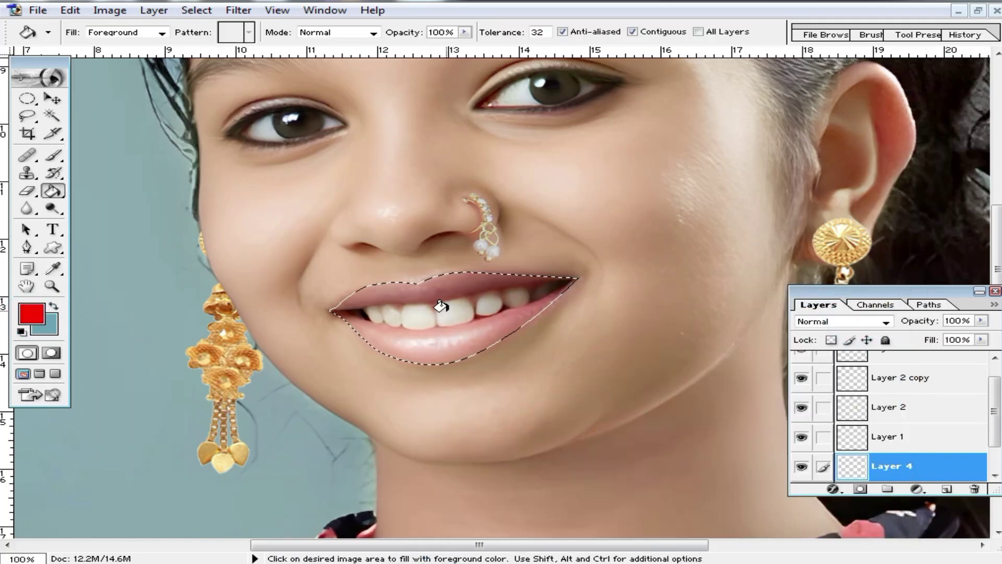
- Fill the lip selection with the red foreground colour on Layer 4 and set the layer's blend mode to Multiply
left_click(440, 307)
left_click(27, 98)
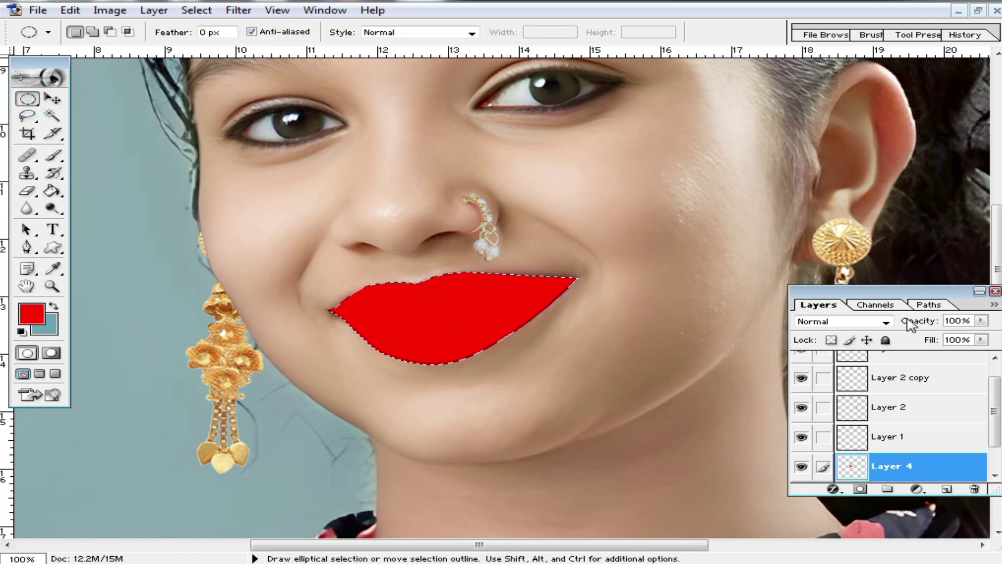
left_click(886, 323)
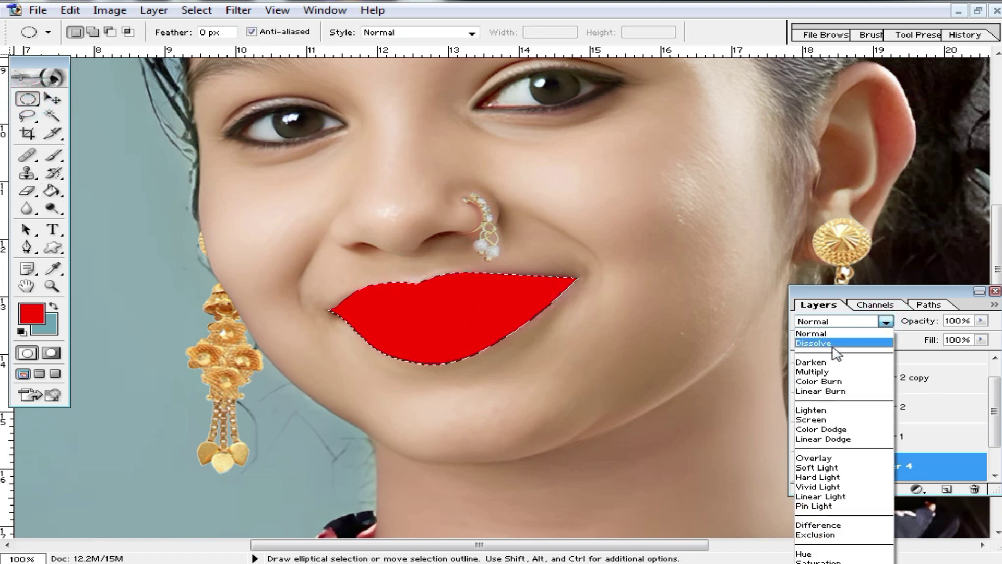
left_click(814, 369)
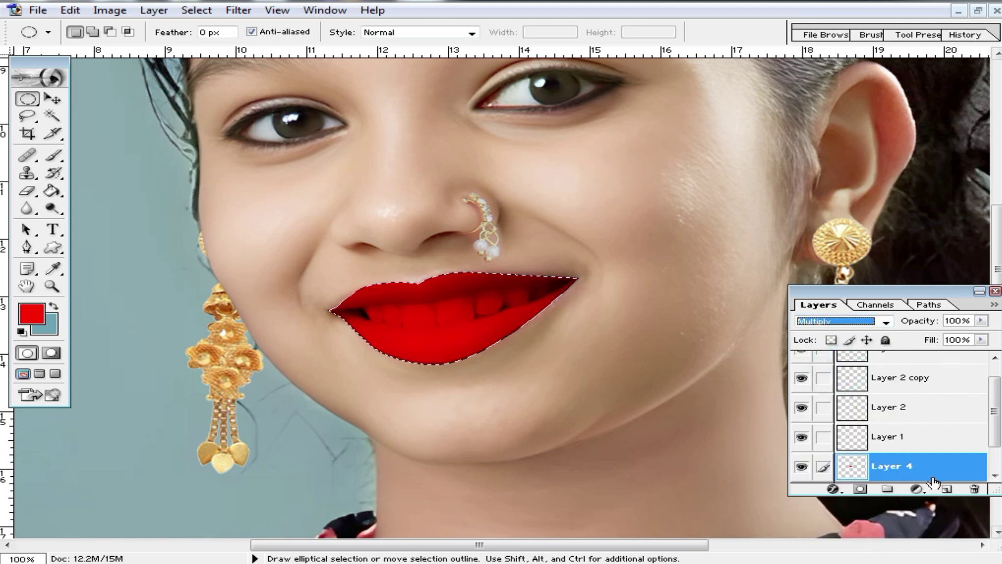
- In Layer 4's Blending Options, lower the underlying white limit to 231, split this layer's black limit to 0/34, and adjust the remaining Blend If limits
left_click_drag(994, 410, 994, 430)
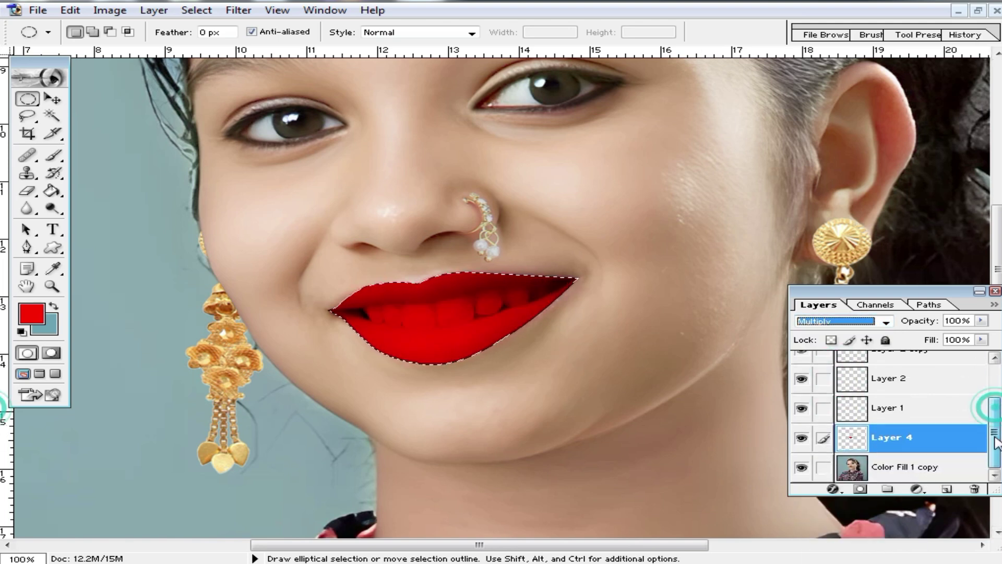
right_click(912, 438)
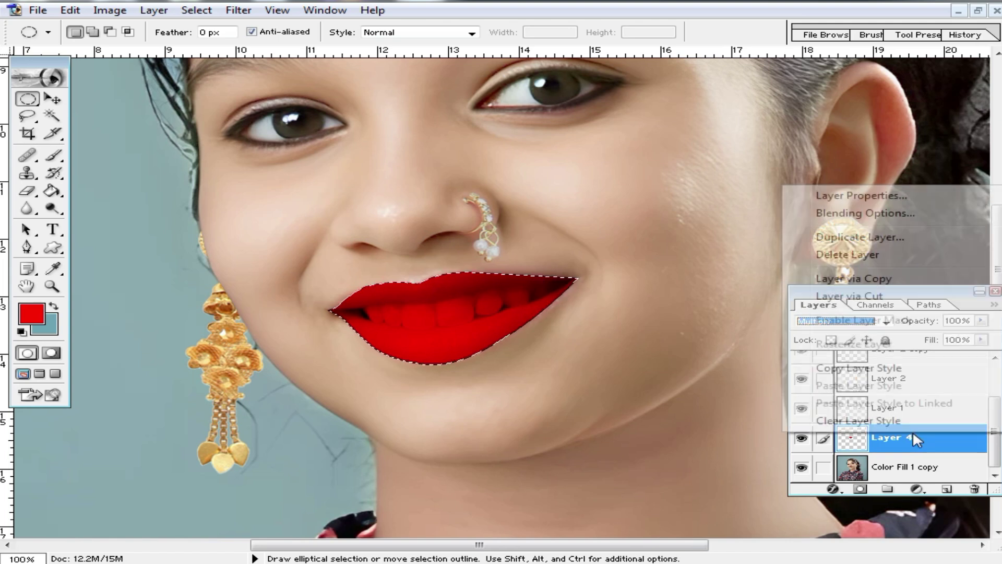
left_click(835, 214)
left_click_drag(479, 326, 847, 90)
left_click_drag(929, 371, 895, 371)
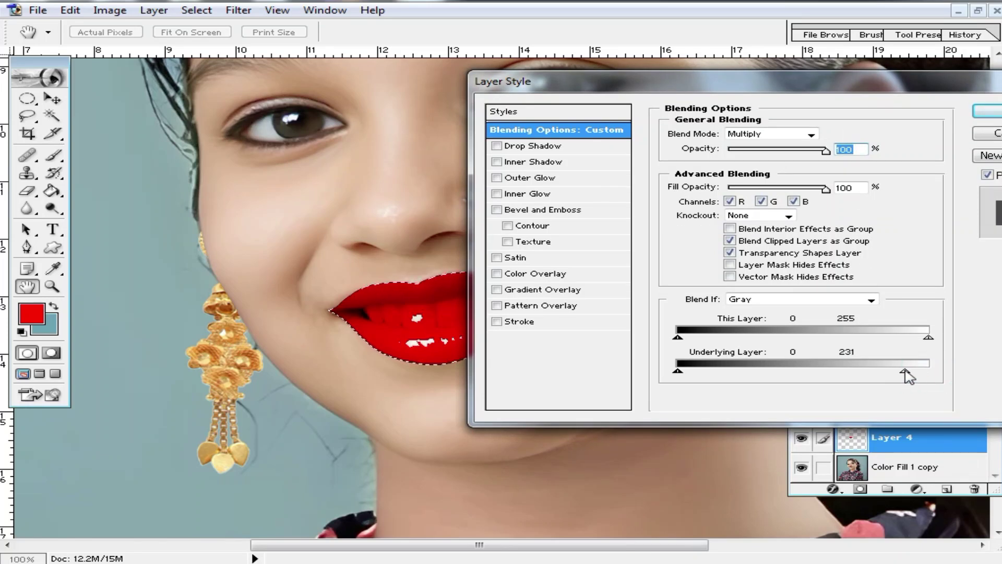
left_click_drag(677, 337, 705, 336, "alt")
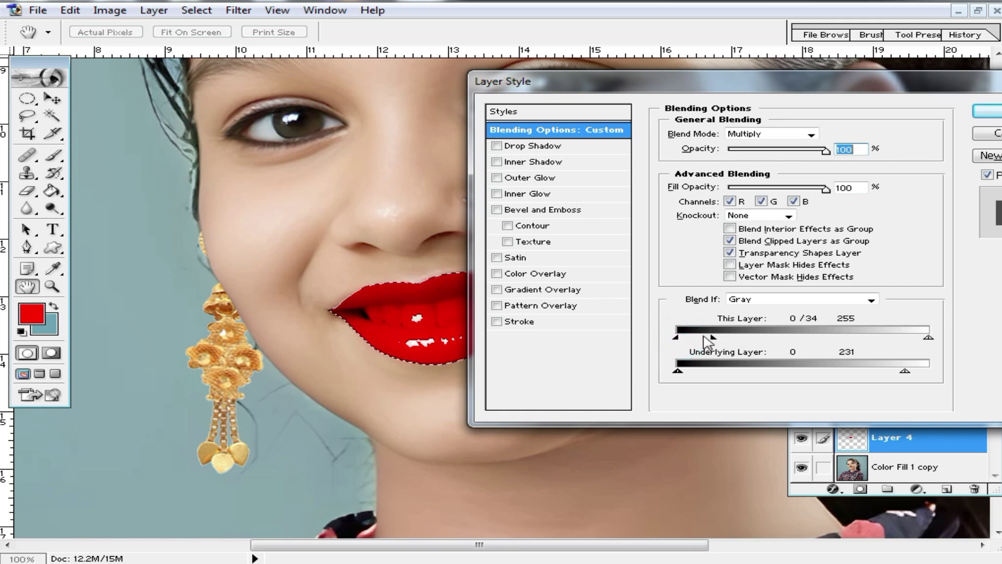
left_click_drag(927, 340, 886, 338, "alt")
left_click_drag(680, 371, 722, 372, "alt")
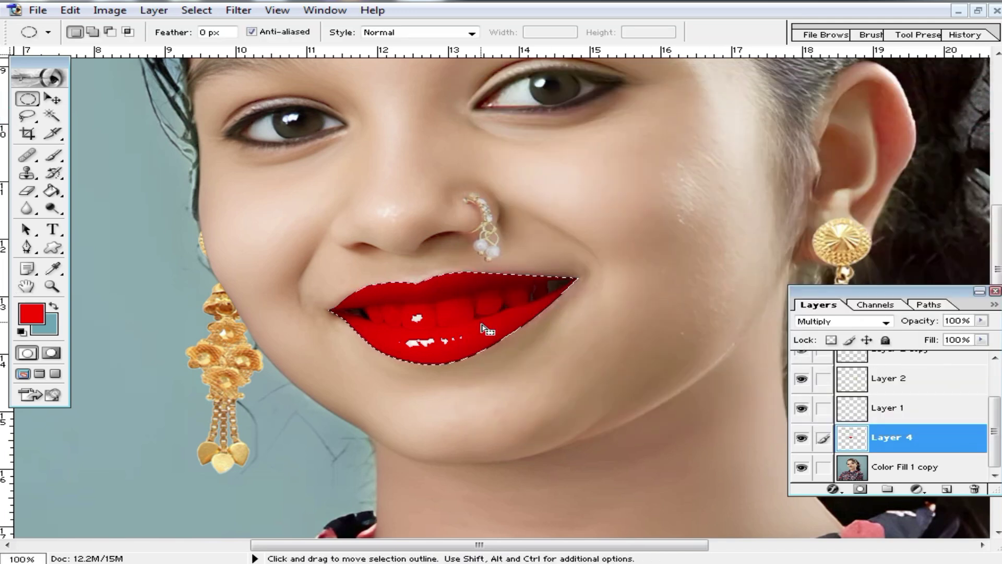
- Set the lip colour layer's blend mode to Soft Light and remove the selection around the lips
left_click(451, 343, "ctrl")
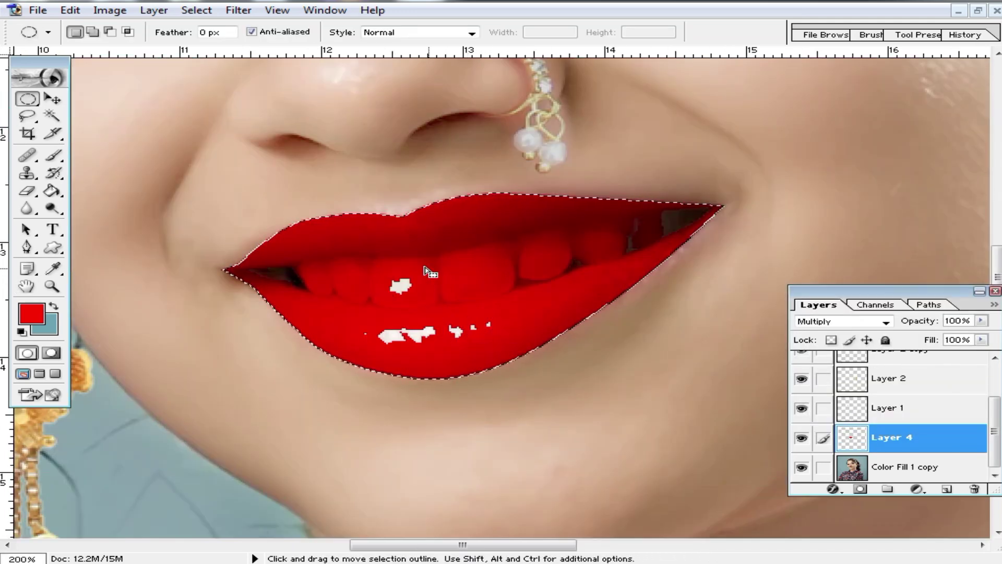
left_click(886, 322)
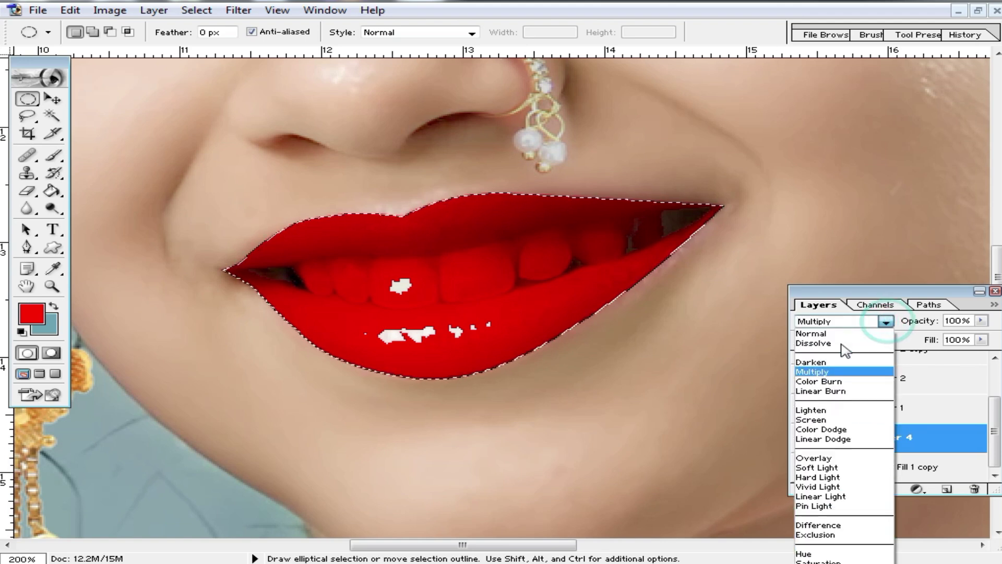
left_click(851, 468)
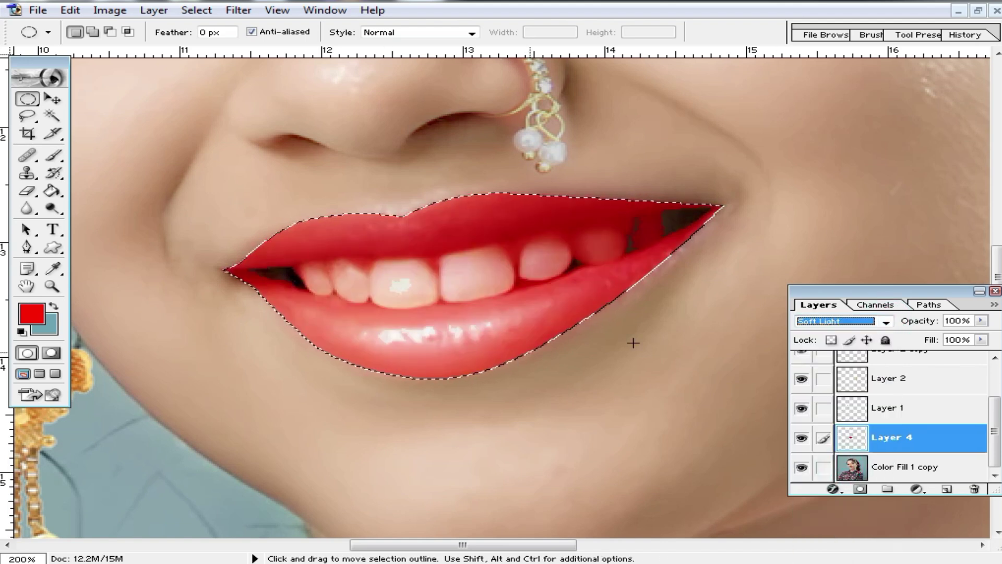
left_click(662, 320)
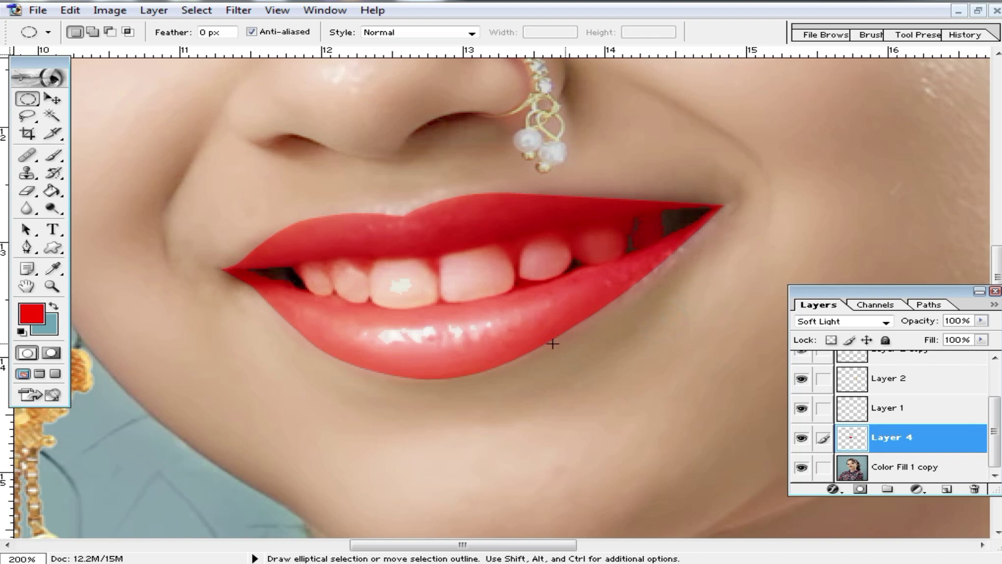
- Soften the edges of the lip colour layer with a Gaussian Blur of 1.9 pixels radius
left_click(422, 333, "alt")
left_click(526, 296, "ctrl")
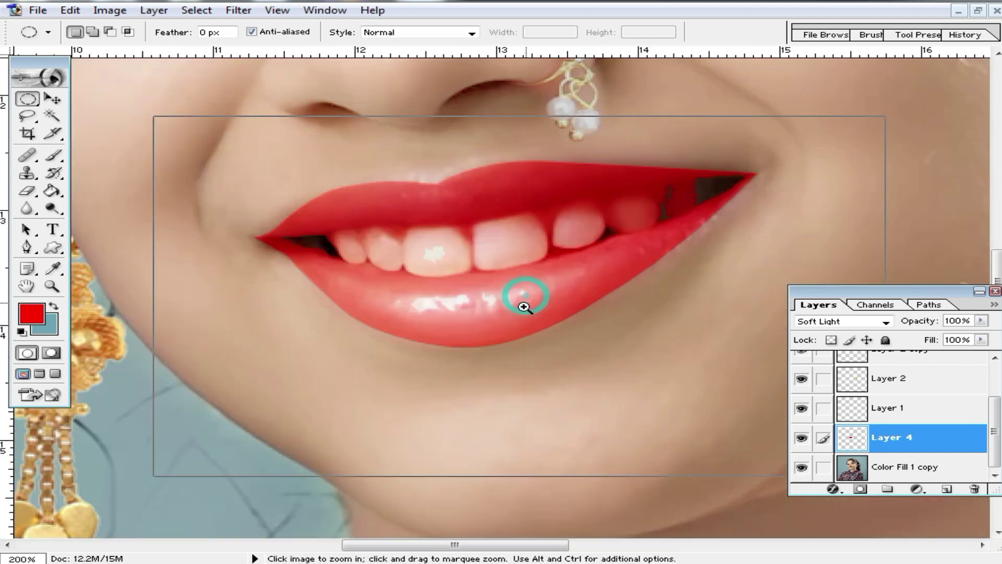
left_click(501, 303, "ctrl")
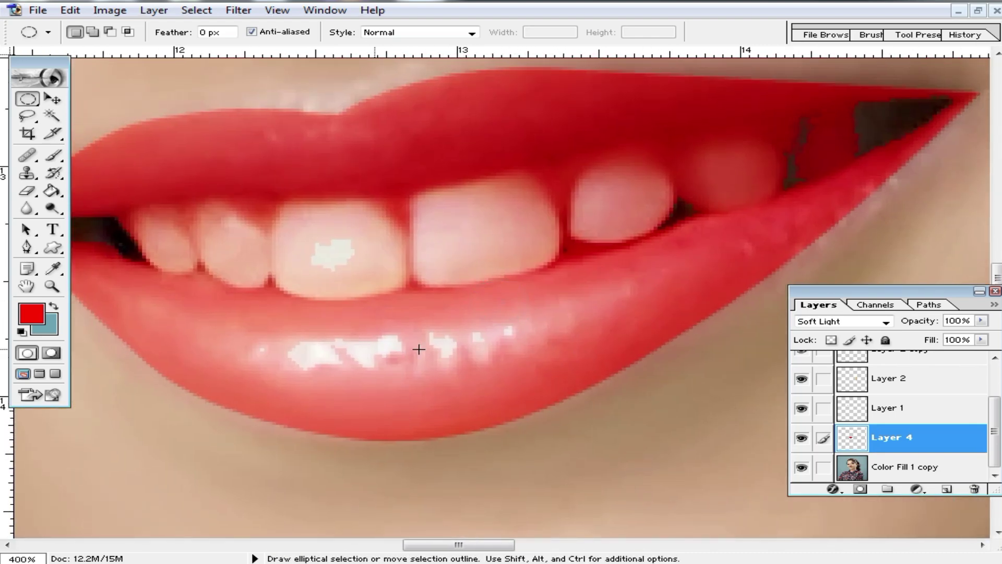
left_click(458, 345, "alt")
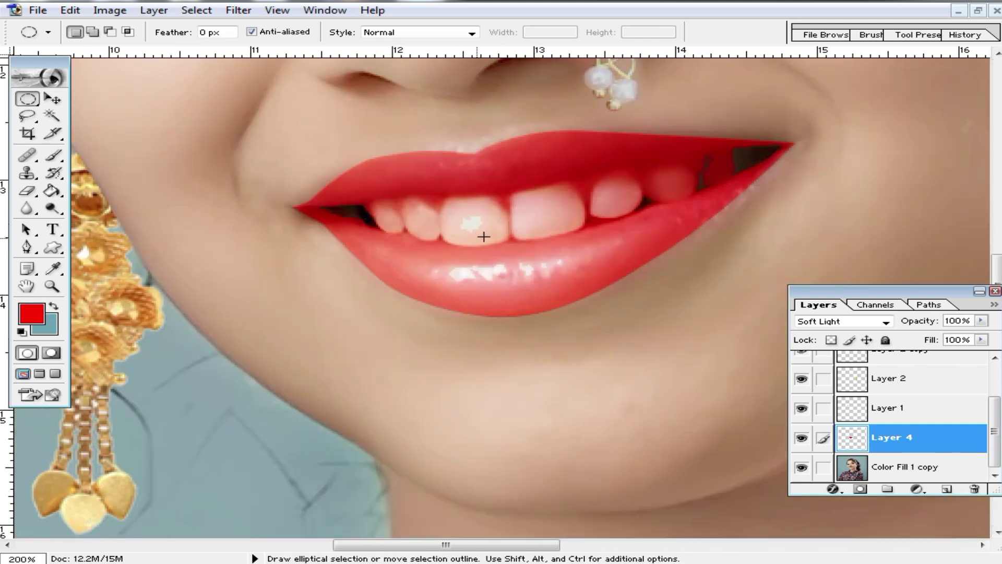
left_click(237, 12)
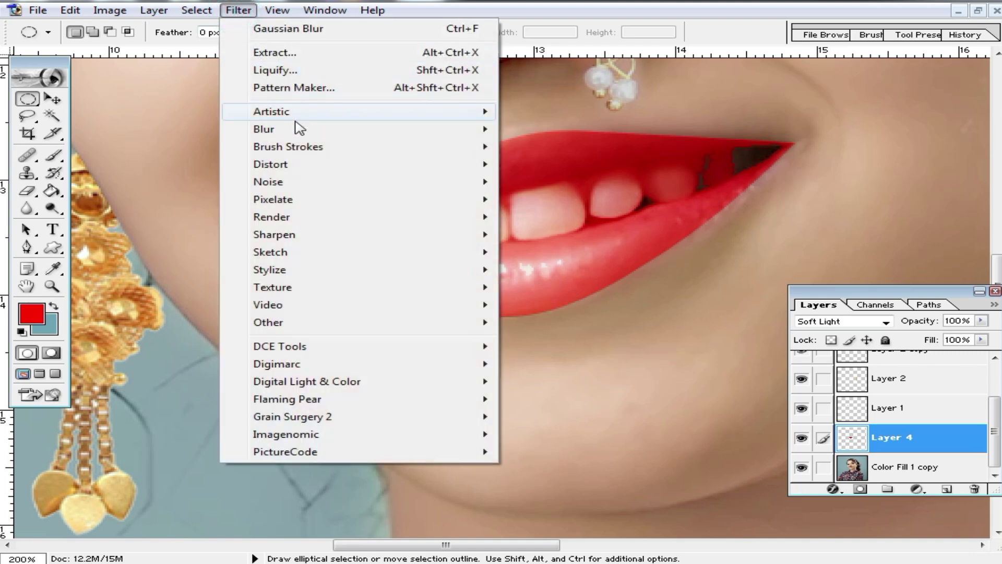
mouse_move(302, 130)
left_click(564, 166)
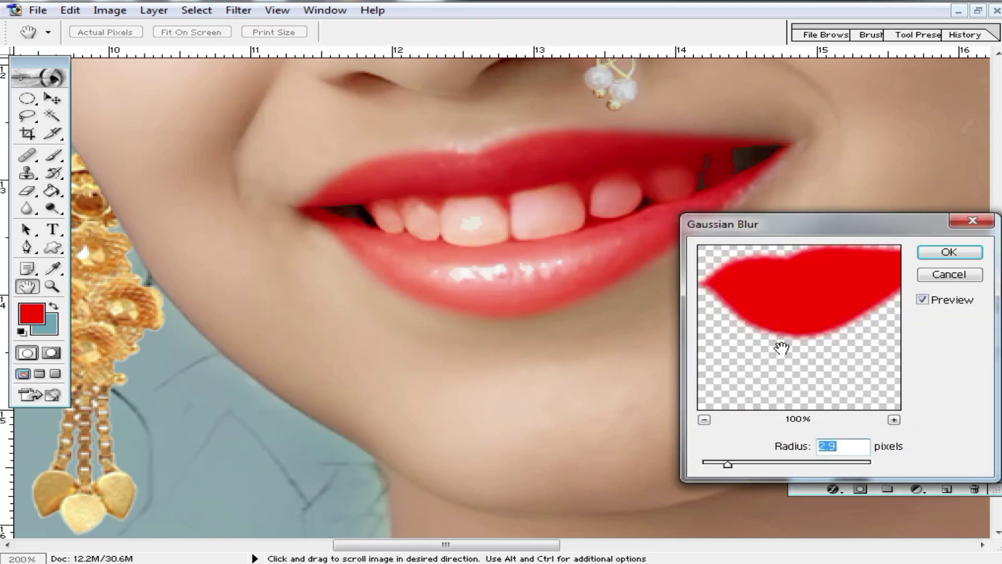
left_click_drag(747, 469, 720, 468)
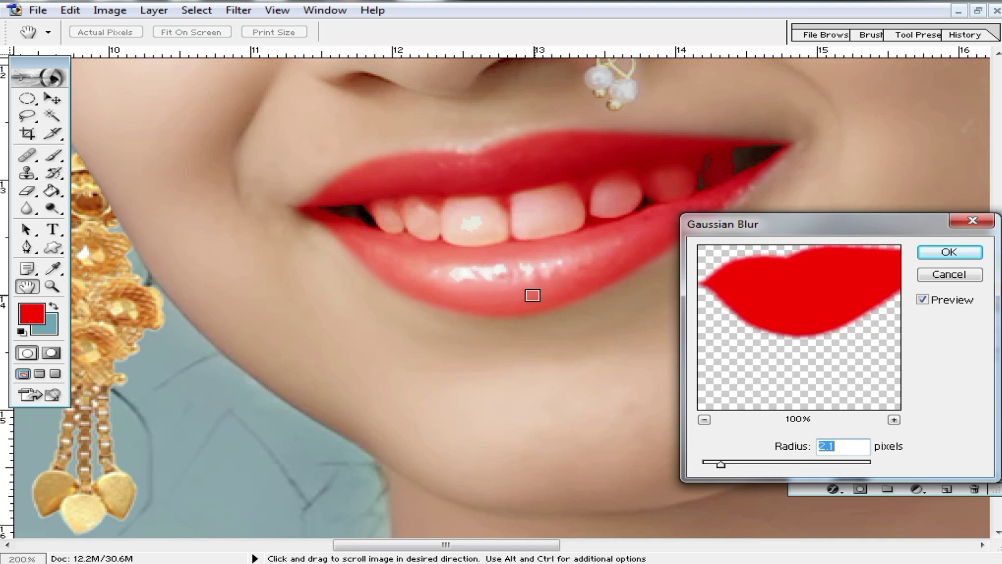
mouse_move(724, 468)
left_mouse_down()
mouse_move(712, 463)
mouse_move(729, 470)
mouse_move(721, 466)
left_mouse_up()
left_click_drag(726, 468, 703, 464)
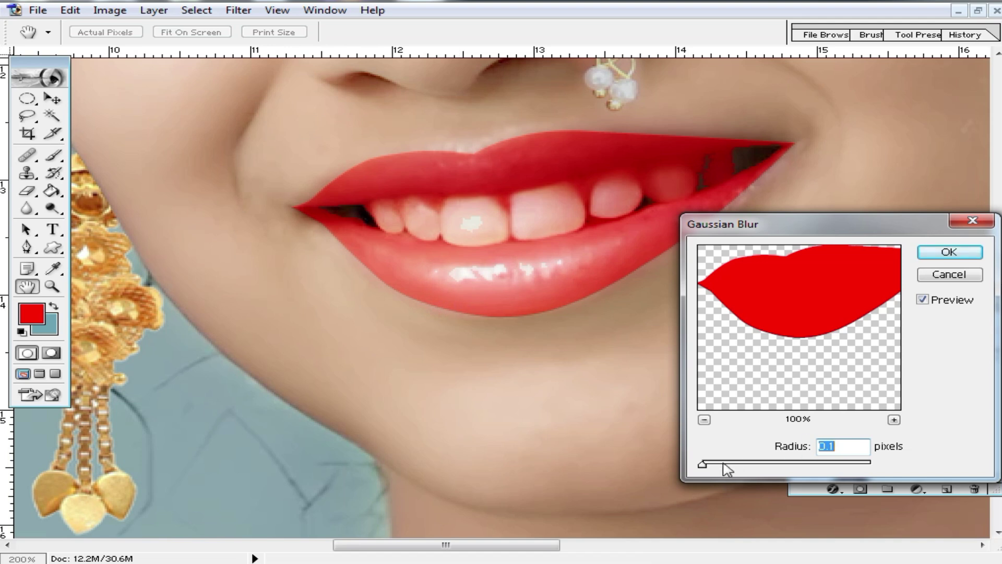
left_click_drag(706, 468, 723, 470)
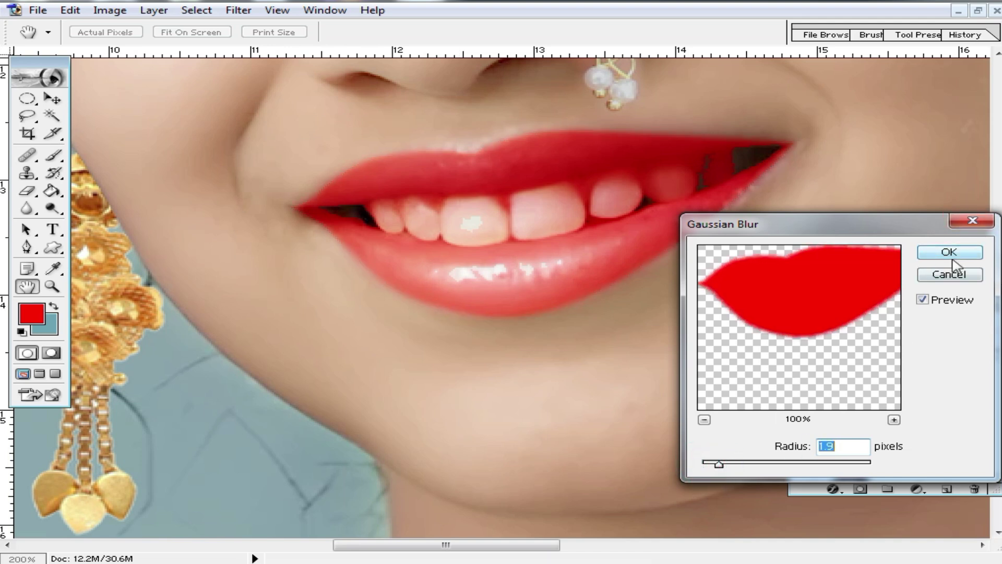
left_click(976, 253)
- Examine the blurred red lip colour up close and within the whole portrait
left_click(614, 271, "alt")
left_click(614, 271, "alt")
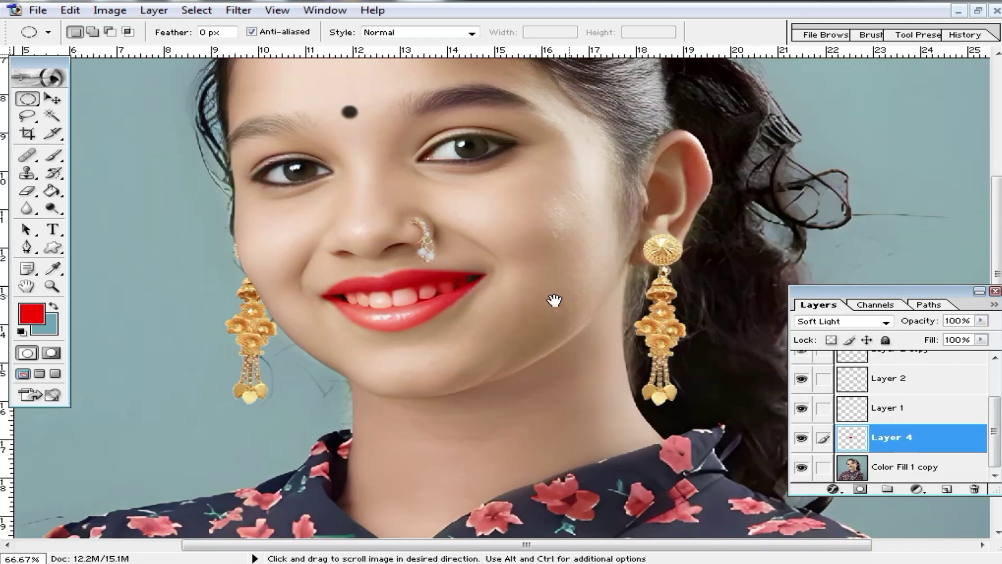
left_click(462, 310)
left_click(444, 290)
left_click(445, 290)
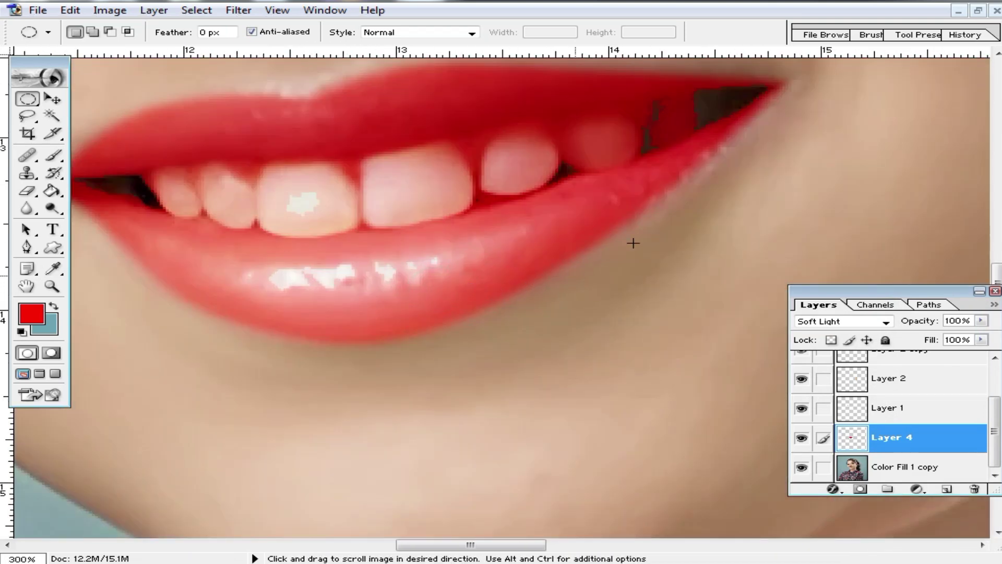
scroll(334, 287, "up", 3)
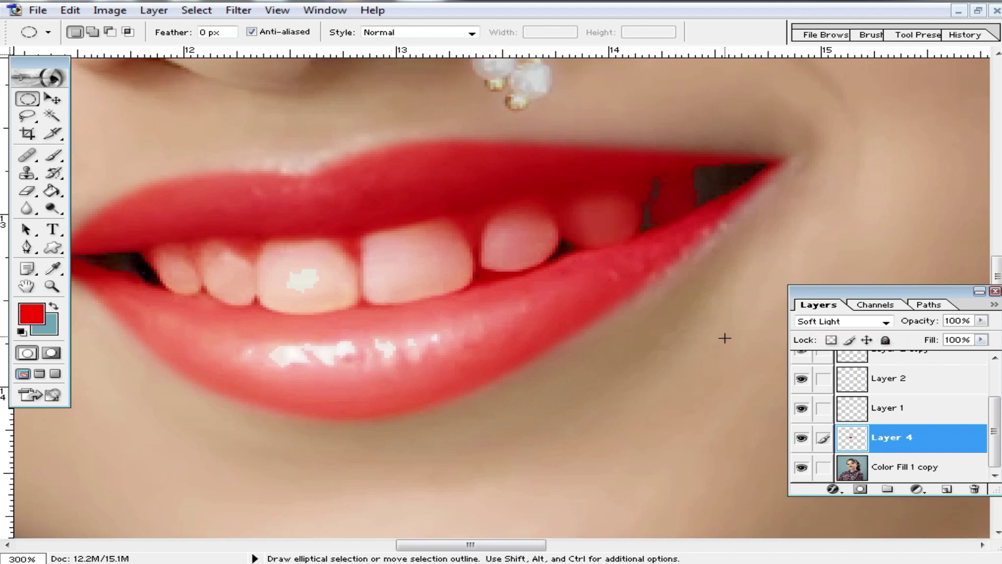
left_click(435, 291, "ctrl+alt")
left_click(434, 292, "ctrl+alt")
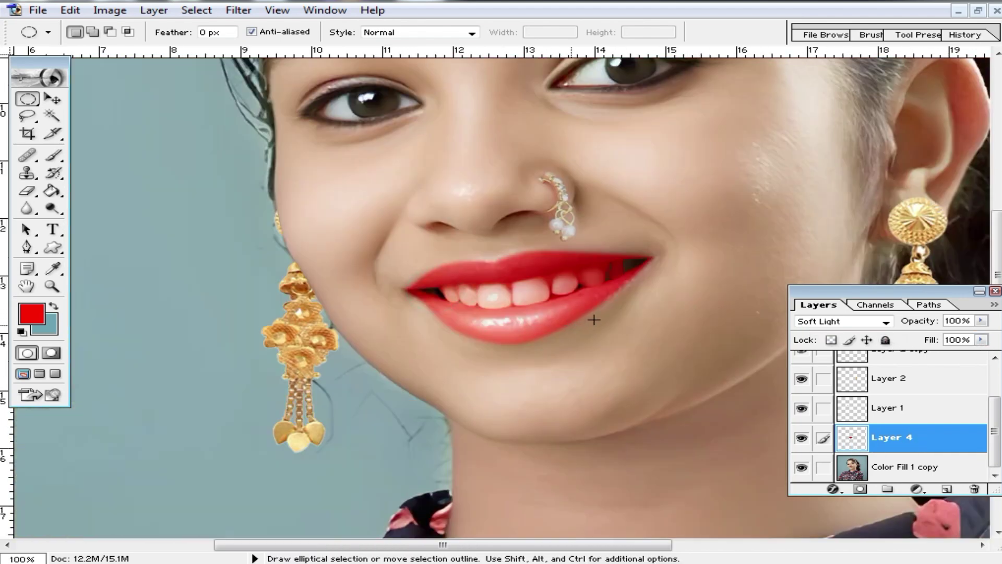
left_click(555, 322, "ctrl+alt")
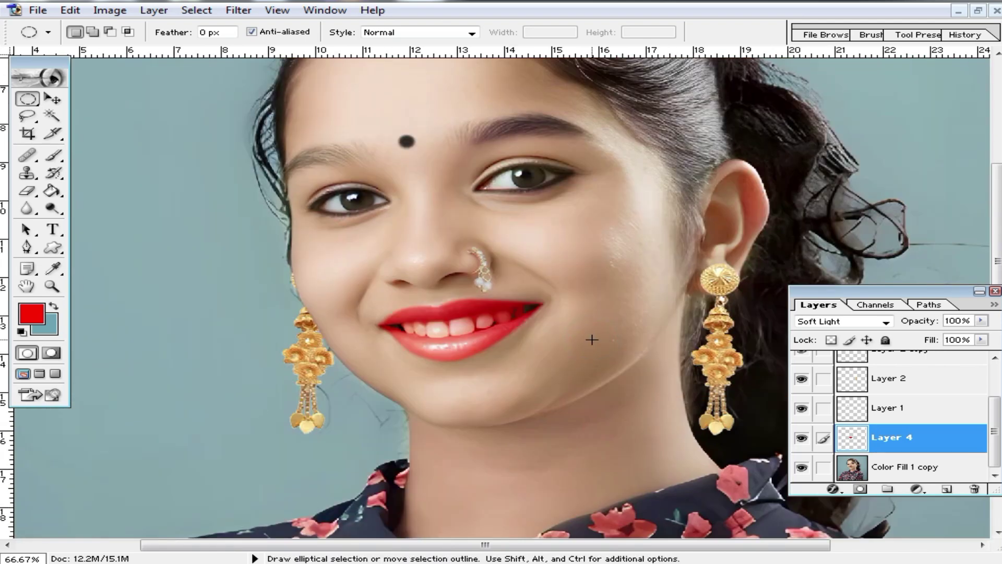
left_click(604, 340, "ctrl+alt")
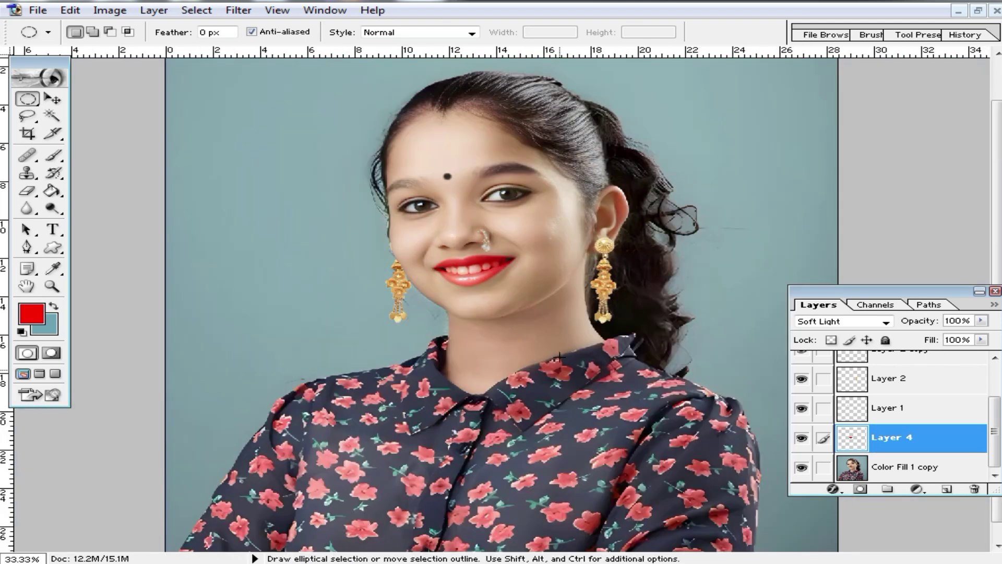
left_click(481, 320, "ctrl")
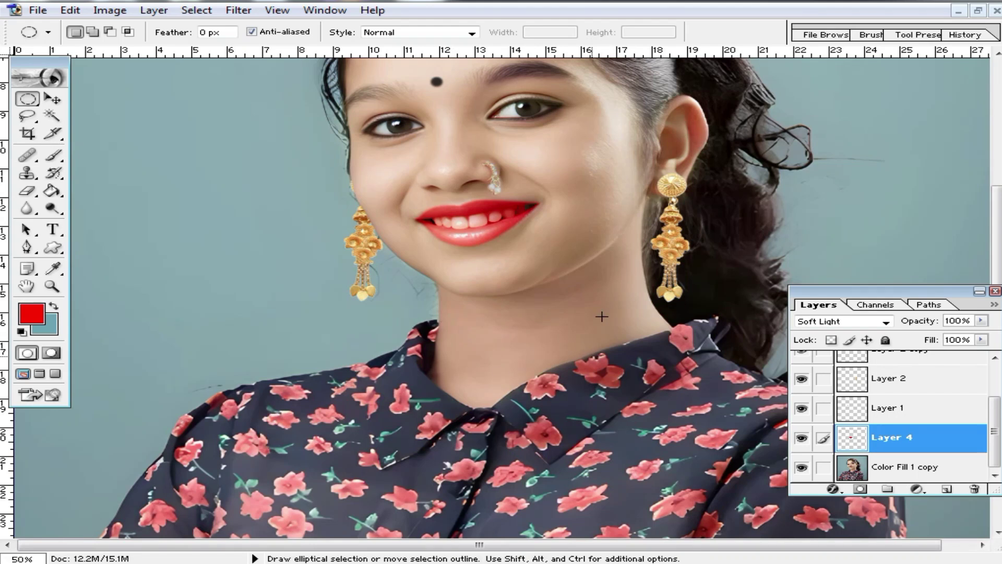
left_click(585, 227, "ctrl+alt")
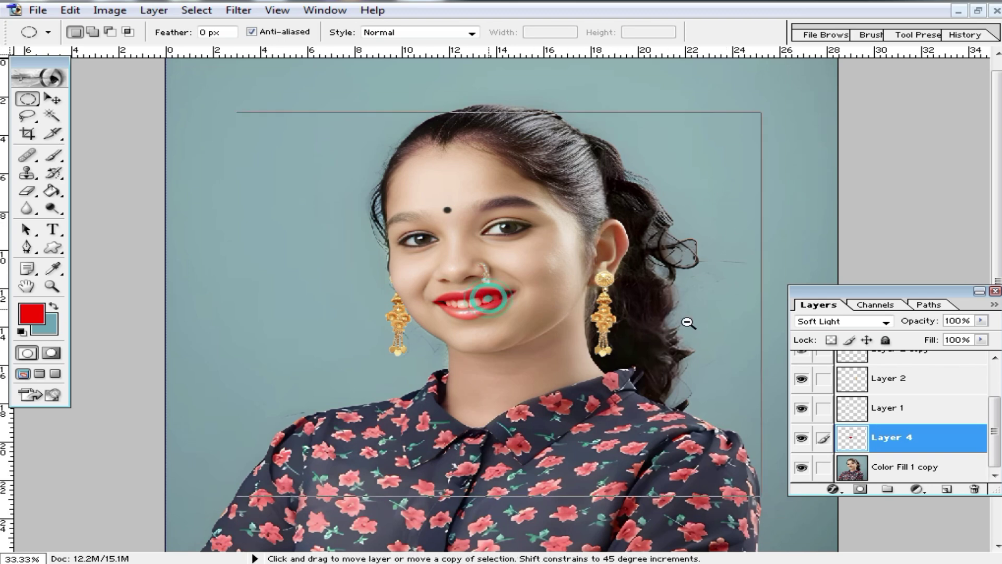
left_click(489, 298, "ctrl+alt")
left_click(660, 299, "ctrl")
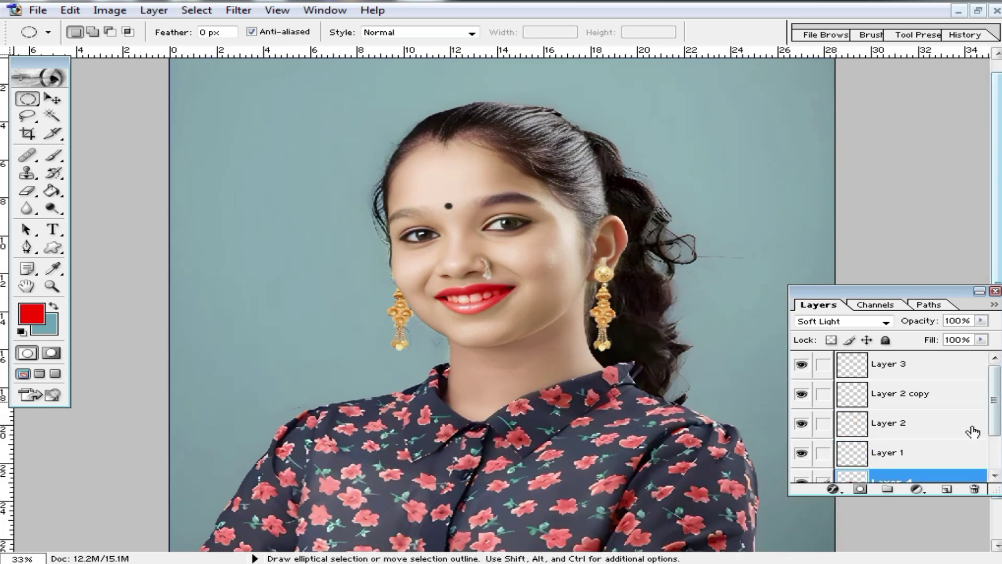
- Select the Color Fill 1 copy portrait layer and open the Extract filter for it
scroll(971, 428, "down", 2)
left_click(924, 471)
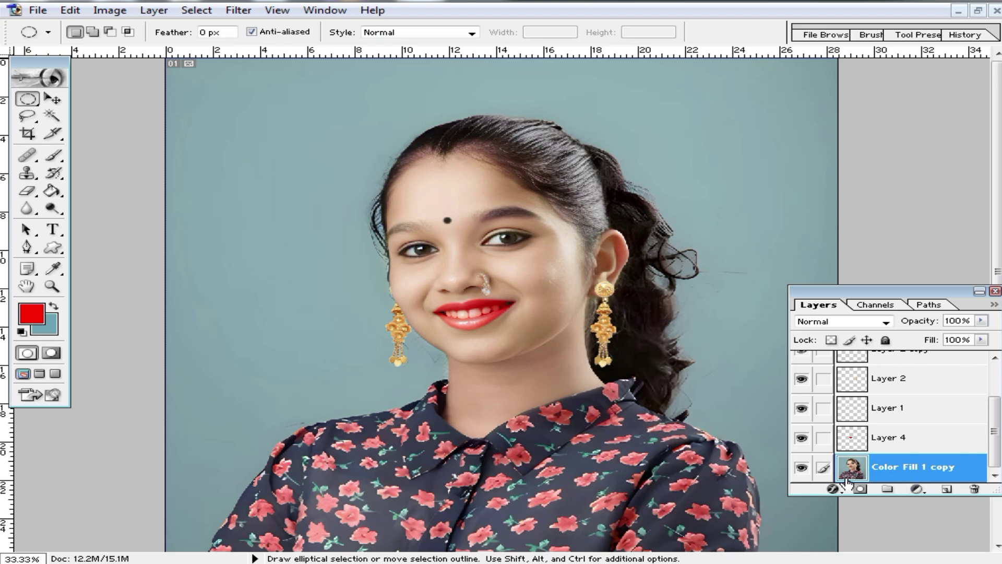
key("ctrl+alt+x")
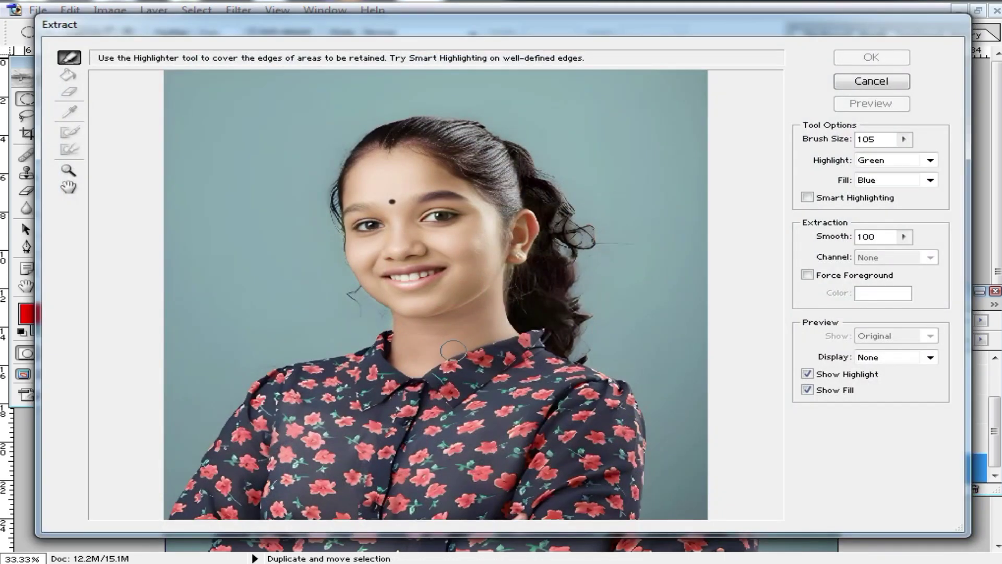
left_click(872, 80)
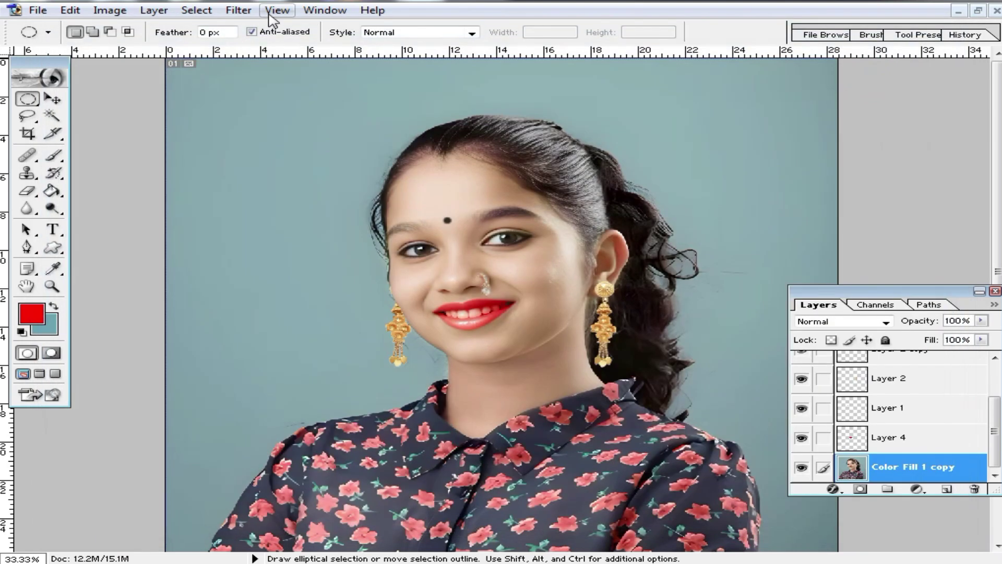
left_click(235, 11)
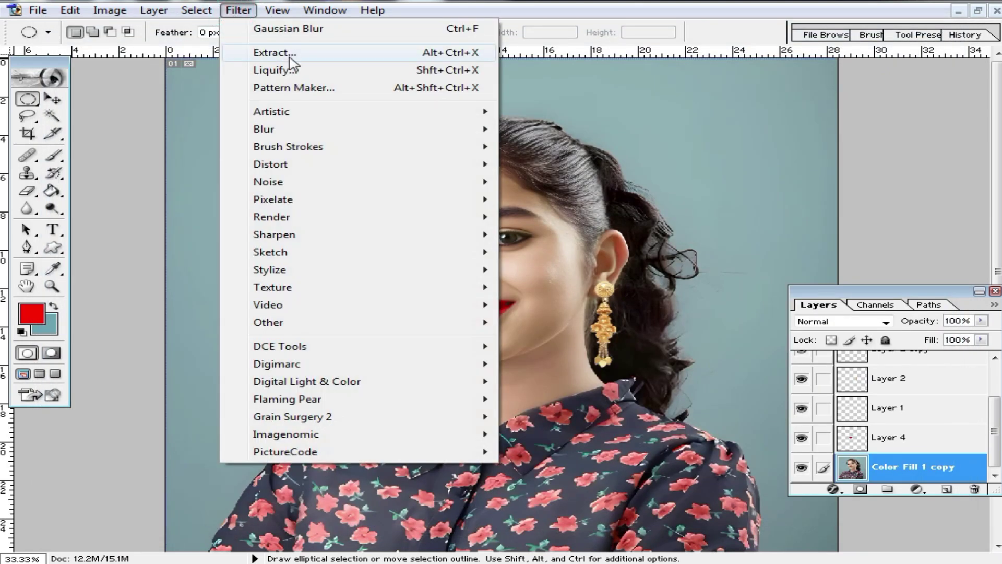
left_click(416, 58)
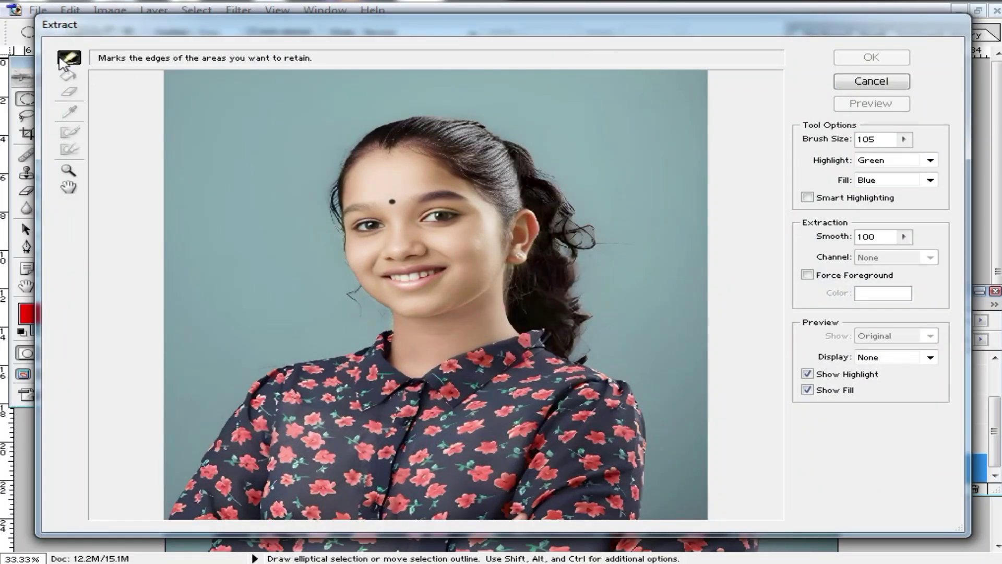
- Highlight the figure's edge from the sleeve at the image's left, over the shoulder and collar, up to the jaw, with brush size 105
left_click_drag(186, 457, 171, 514)
mouse_move(184, 467)
left_mouse_down()
mouse_move(261, 372)
mouse_move(385, 331)
left_mouse_up()
key("ctrl+plus")
left_click(546, 260, "ctrl")
left_click_drag(544, 265, 554, 317)
mouse_move(294, 339)
left_mouse_down()
mouse_move(330, 335)
mouse_move(337, 307)
mouse_move(225, 214)
left_mouse_up()
key("g")
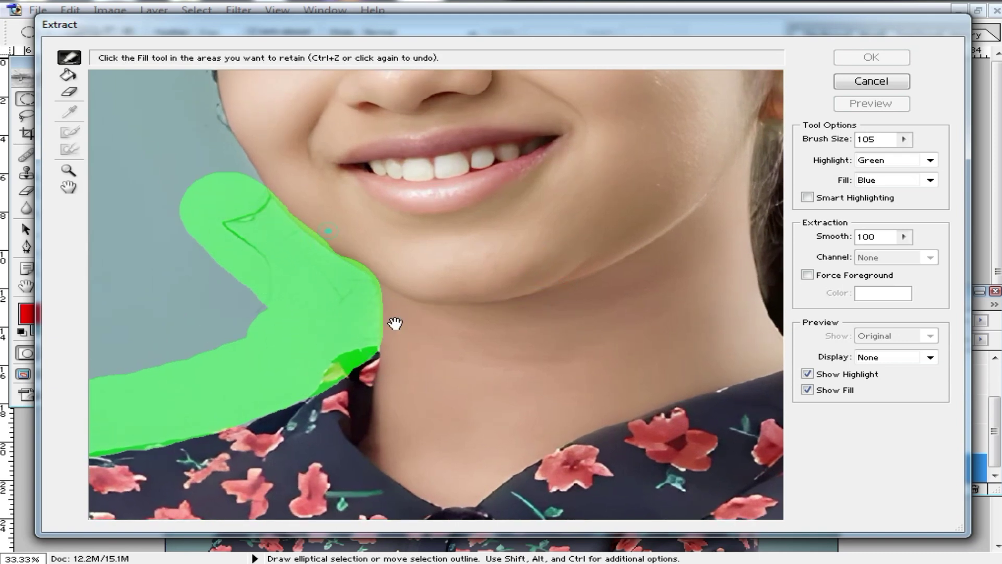
left_click_drag(395, 324, 524, 517)
mouse_move(338, 360)
left_mouse_down()
mouse_move(311, 313)
mouse_move(303, 244)
mouse_move(270, 197)
left_mouse_up()
- Continue the green edge highlight up the side of the face, around the top of the head and down the ponytail
left_click(313, 220, "alt")
left_click_drag(518, 301, 428, 387)
mouse_move(329, 370)
left_mouse_down()
mouse_move(309, 315)
mouse_move(313, 222)
mouse_move(339, 178)
mouse_move(426, 104)
left_mouse_up()
left_click_drag(556, 119, 384, 143)
mouse_move(220, 116)
left_mouse_down()
mouse_move(250, 130)
mouse_move(378, 104)
mouse_move(460, 117)
mouse_move(521, 141)
mouse_move(412, 114)
mouse_move(486, 123)
mouse_move(603, 198)
mouse_move(614, 231)
mouse_move(516, 129)
mouse_move(508, 135)
mouse_move(560, 184)
mouse_move(588, 262)
left_mouse_up()
mouse_move(590, 273)
left_mouse_down()
mouse_move(557, 161)
mouse_move(544, 166)
mouse_move(547, 229)
mouse_move(567, 233)
mouse_move(591, 210)
mouse_move(576, 241)
mouse_move(679, 227)
left_mouse_up()
mouse_move(605, 287)
left_mouse_down()
mouse_move(547, 180)
mouse_move(512, 181)
mouse_move(523, 376)
left_mouse_up()
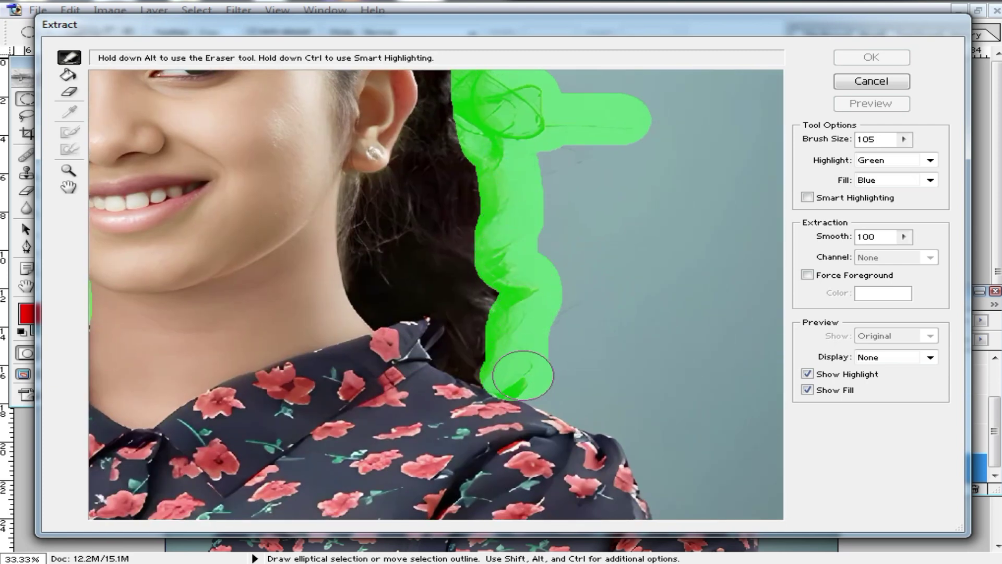
- Extend the edge highlight from the ponytail's end over the other shoulder and down the sleeve to the image's lower edge
left_click_drag(437, 424, 422, 246)
left_click_drag(504, 113, 538, 152)
mouse_move(512, 202)
left_mouse_down()
mouse_move(622, 246)
mouse_move(672, 424)
left_mouse_up()
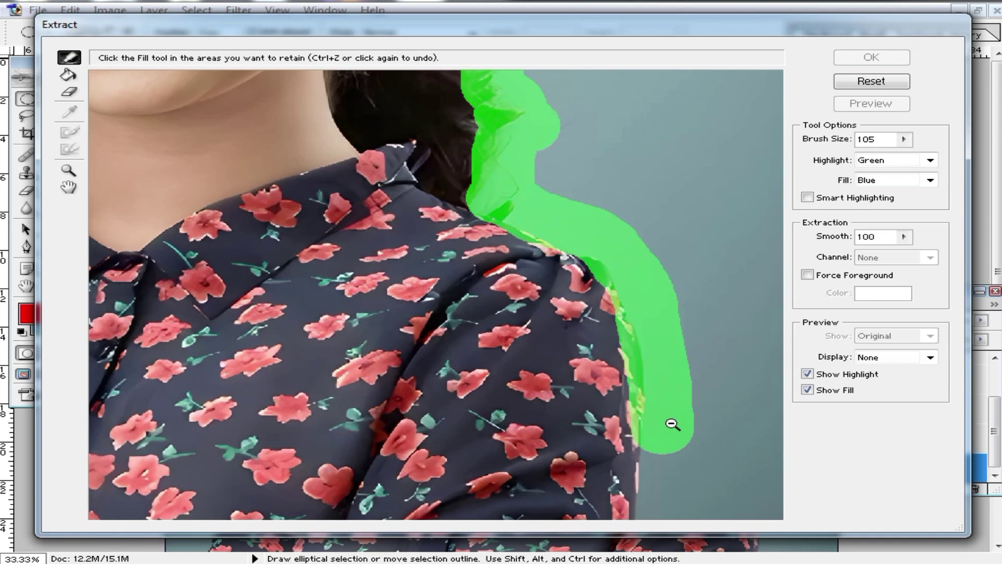
left_click(673, 424, "alt")
left_click_drag(658, 459, 657, 496)
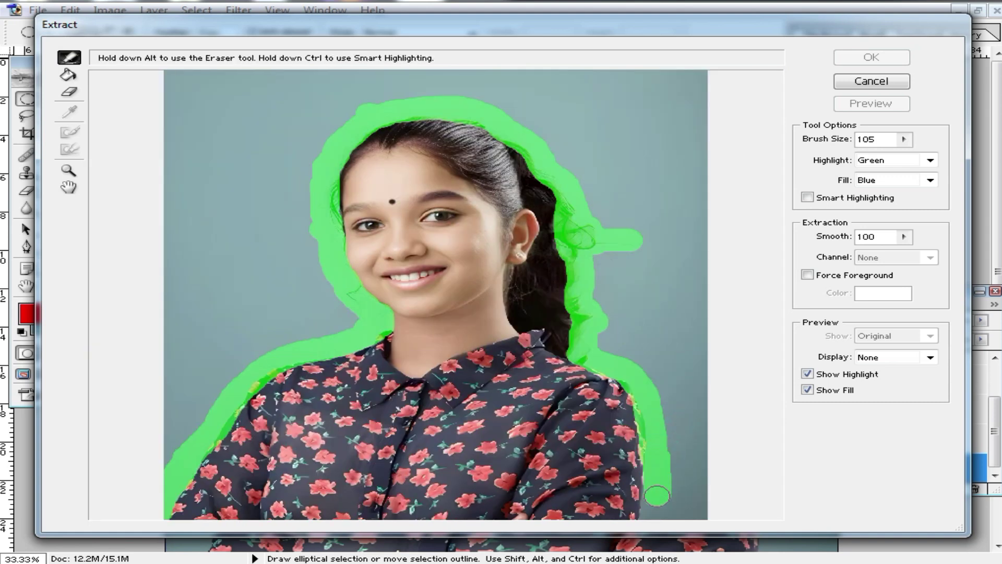
left_click(620, 419, "alt")
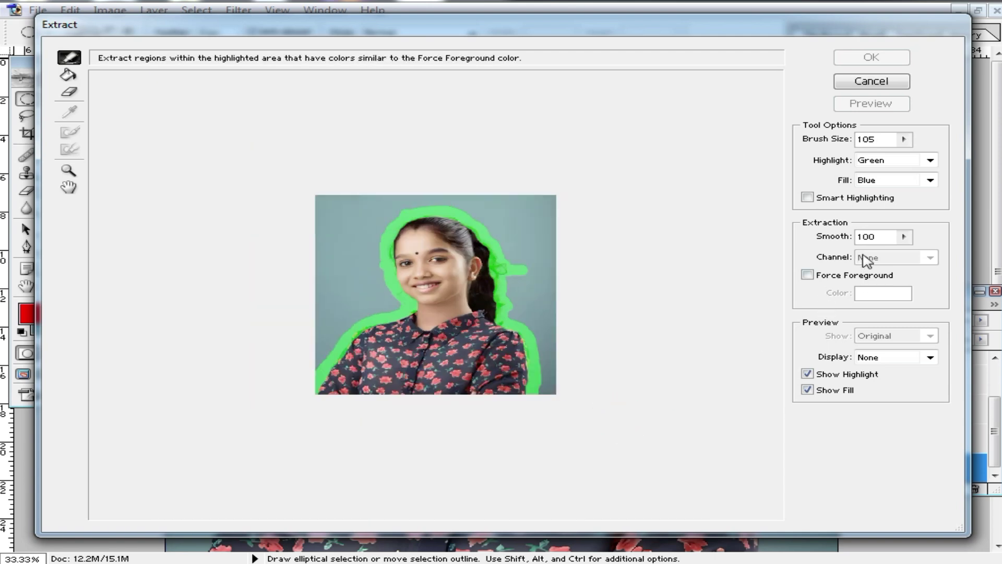
- Fill the outlined figure as the area to retain and apply the extraction
left_click(70, 77)
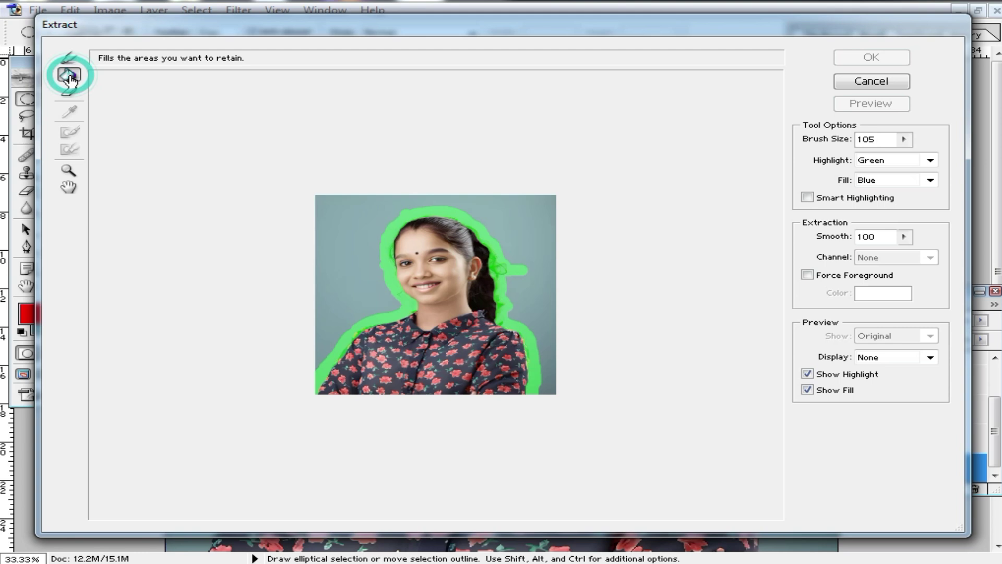
left_click(440, 269)
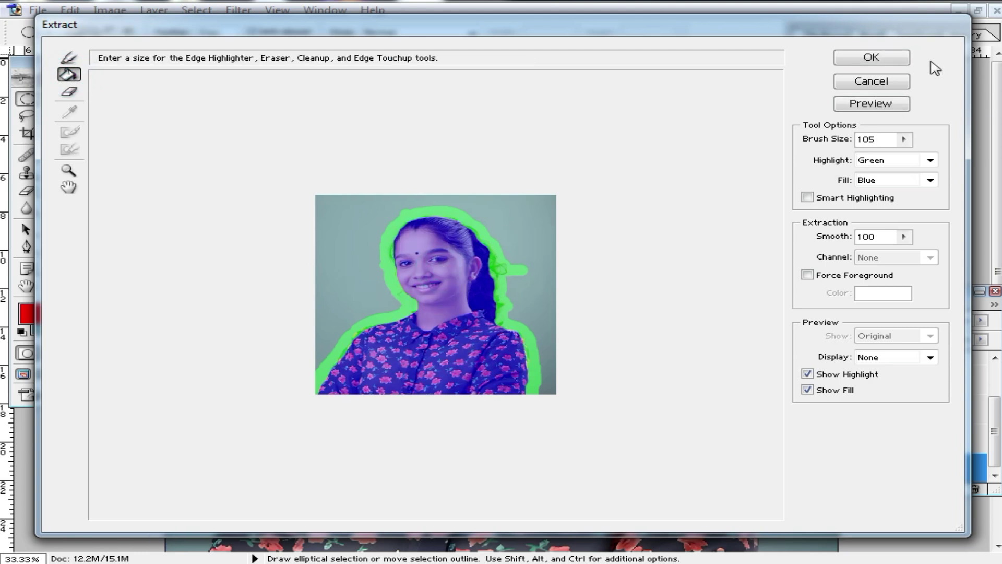
left_click(885, 56)
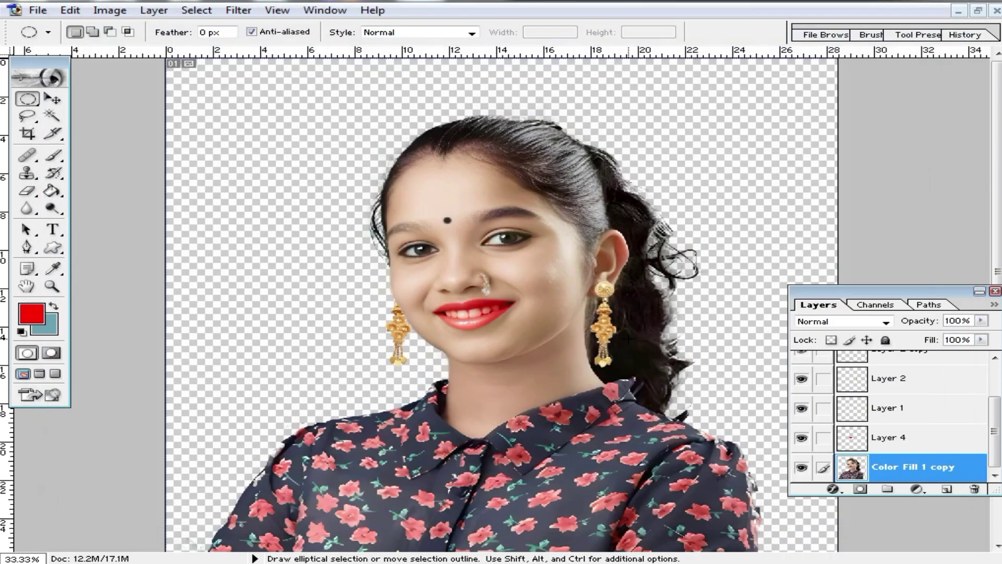
scroll(3, 429, "down", 2)
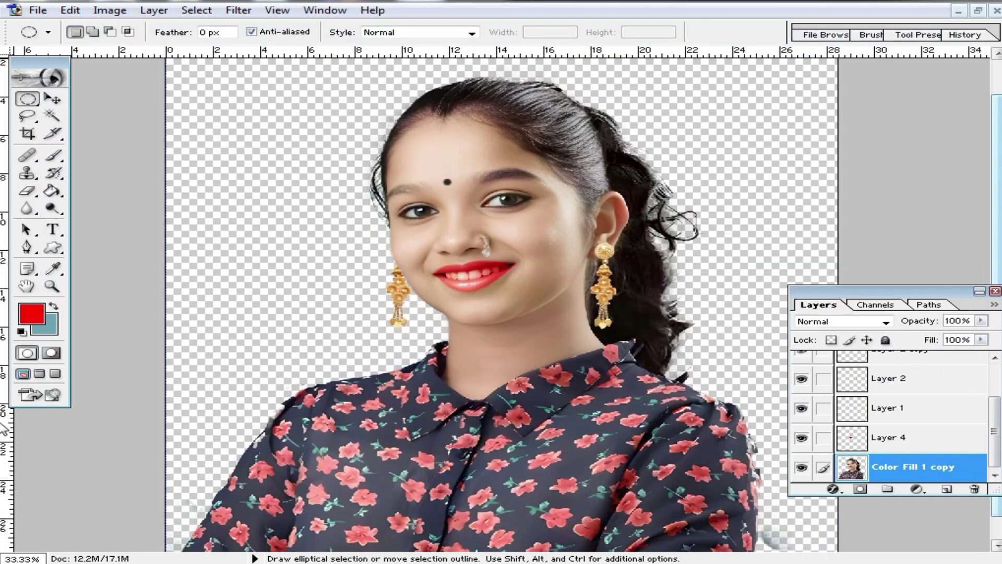
- Add a white Solid Color fill layer and place it beneath the Color Fill 1 copy layer
left_click(918, 491)
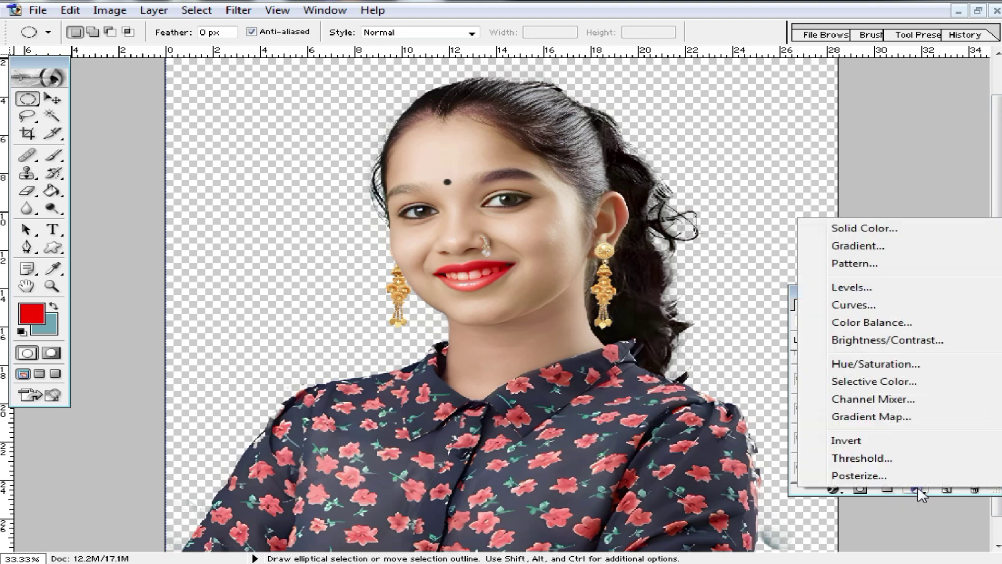
left_click(856, 225)
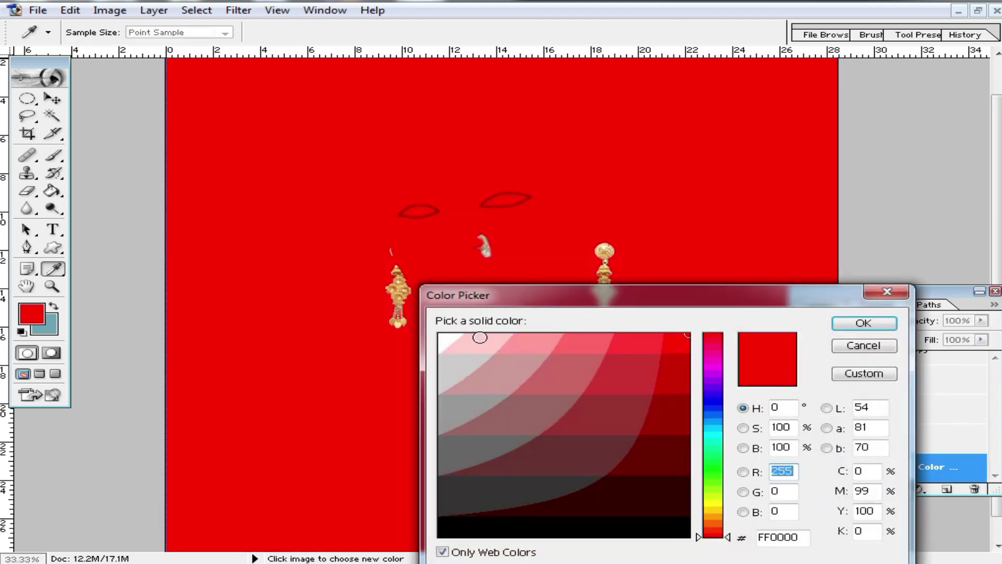
left_click(443, 337)
left_click(862, 324)
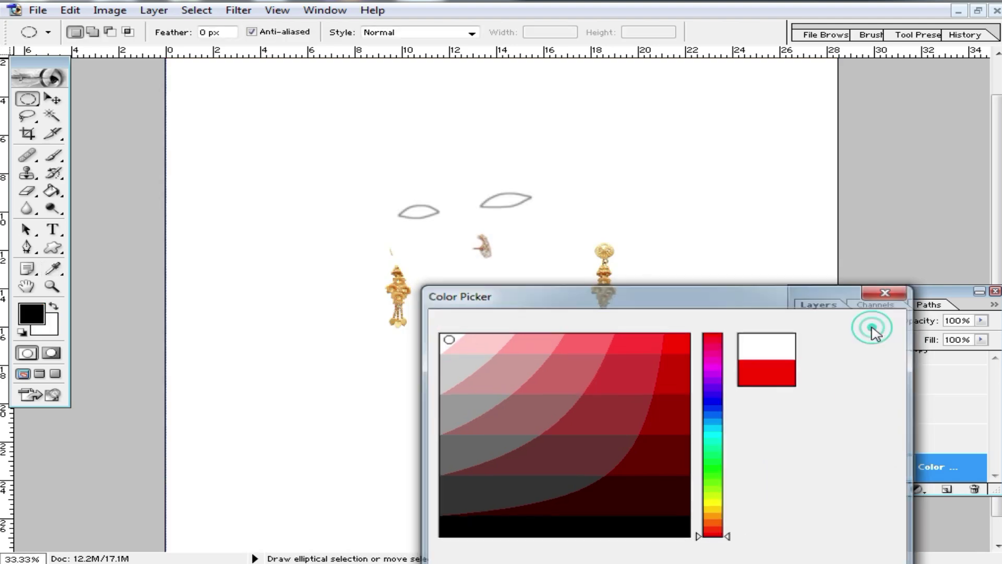
scroll(920, 444, "down", 1)
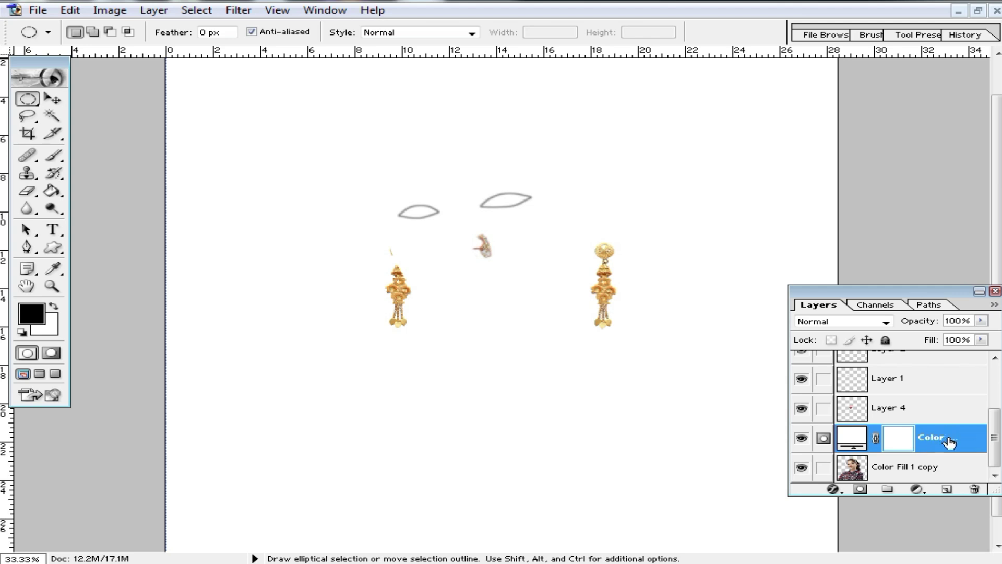
left_click_drag(948, 437, 953, 483)
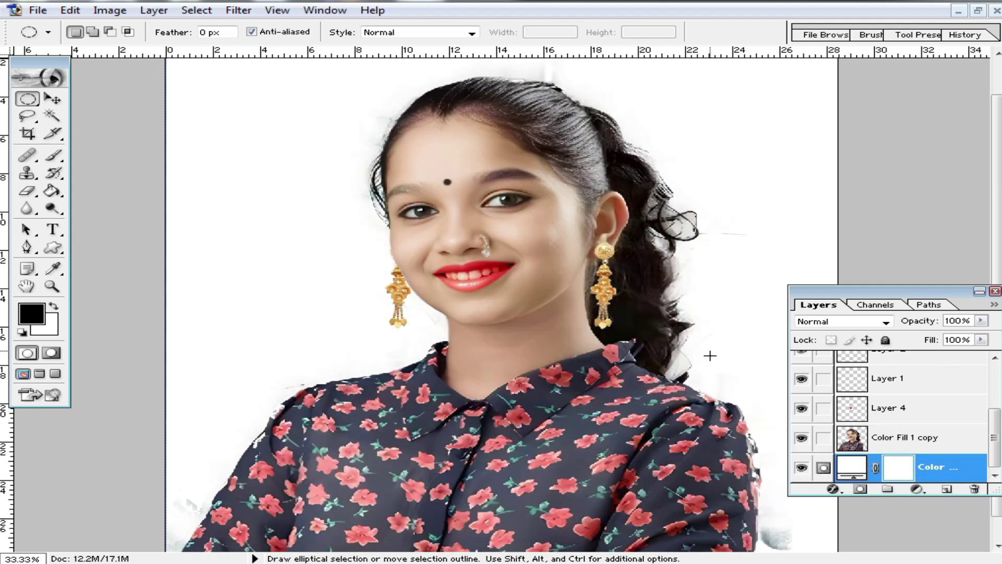
double_click(846, 462)
mouse_move(713, 382)
left_mouse_down()
mouse_move(647, 341)
mouse_move(629, 352)
mouse_move(656, 421)
mouse_move(585, 379)
mouse_move(439, 336)
mouse_move(656, 418)
left_mouse_up()
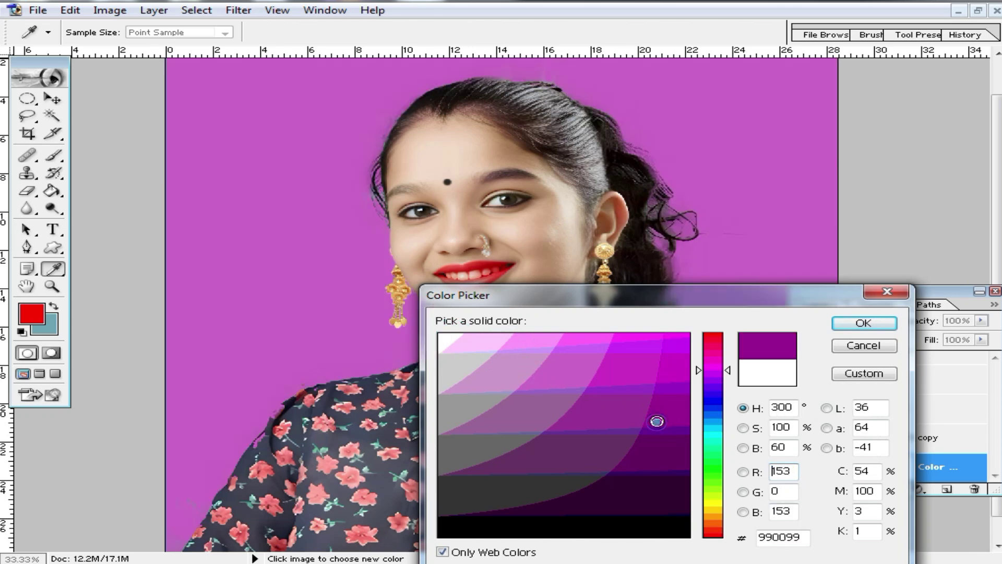
left_click(871, 346)
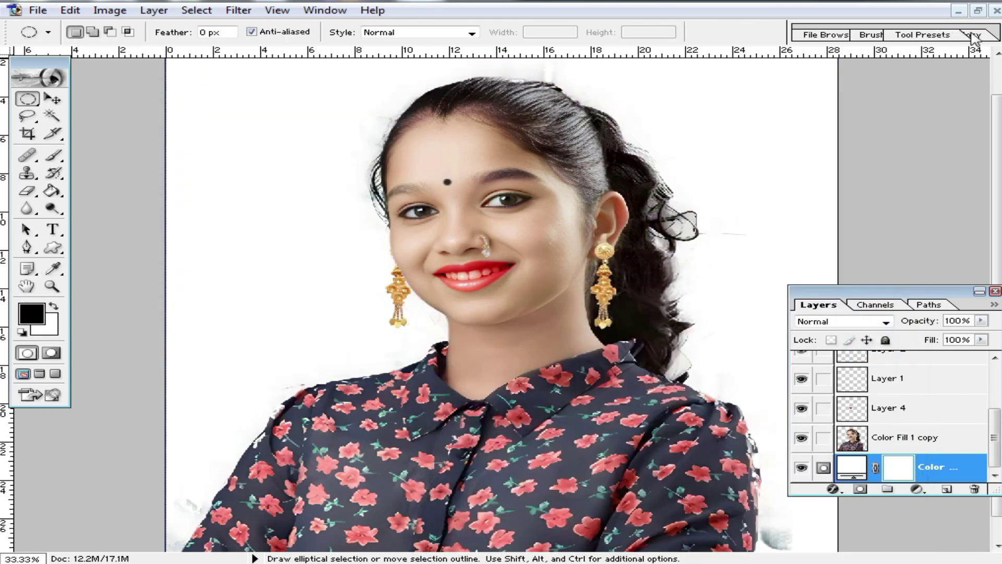
- Restore the portrait to a floating window and minimise the other open jewellery image windows
left_click(979, 10)
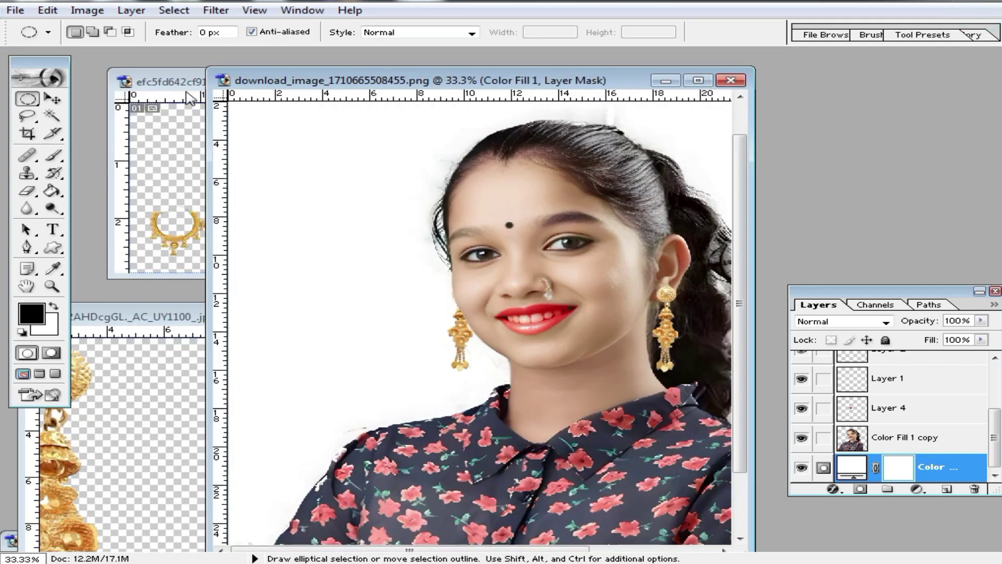
left_click(164, 83)
left_click(282, 83)
left_click(152, 306)
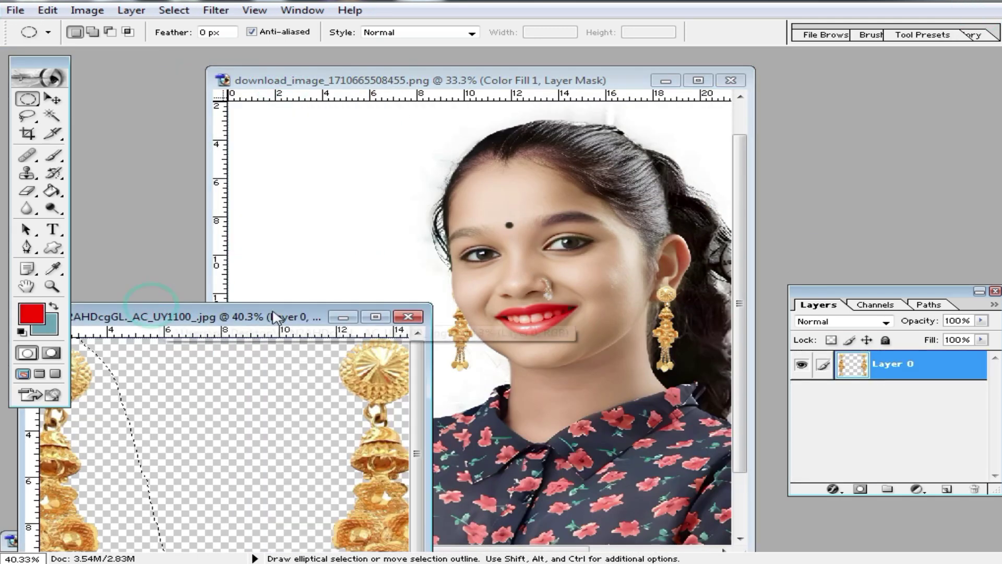
left_click(342, 317)
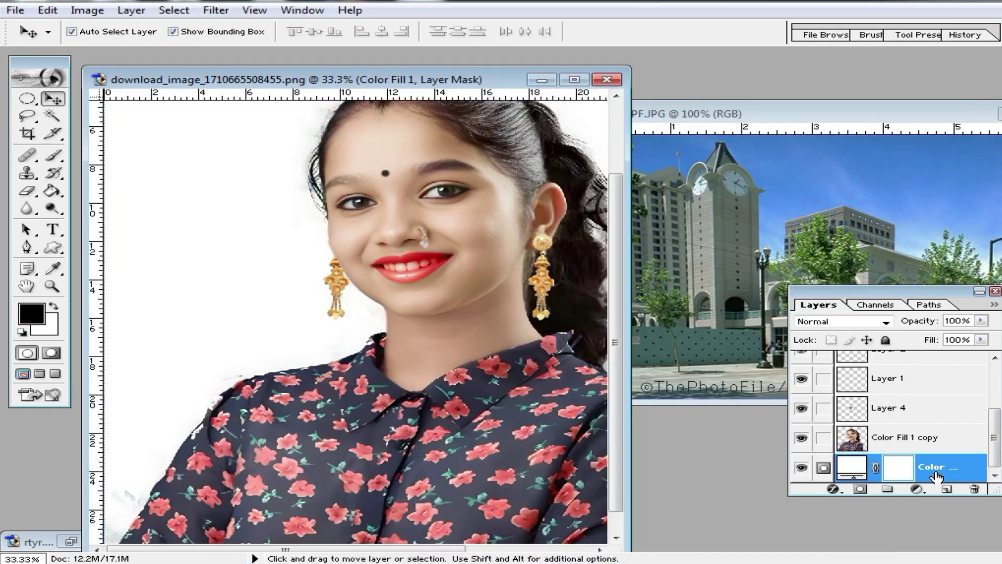
- Copy the clock-tower city photo into the portrait beneath the figure, then enlarge and position it to cover the whole canvas
left_click_drag(797, 208, 329, 272)
double_click(387, 85)
key("ctrl+t")
left_click_drag(416, 287, 947, 562)
left_click_drag(712, 247, 623, 375)
left_click(634, 336, "alt")
left_click_drag(703, 197, 785, 169)
key("Return")
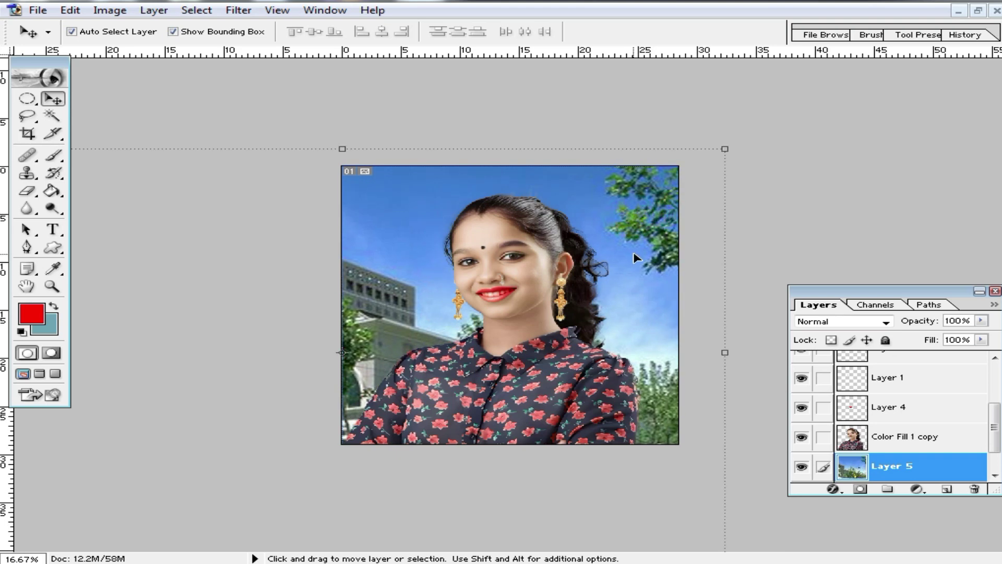
- Blur the city background layer with a Gaussian Blur of 21.1 pixels radius
left_click(610, 287, "ctrl")
left_click(596, 286, "ctrl")
left_click(594, 287, "ctrl")
left_click(628, 230, "ctrl+alt")
left_click(697, 183, "ctrl+alt")
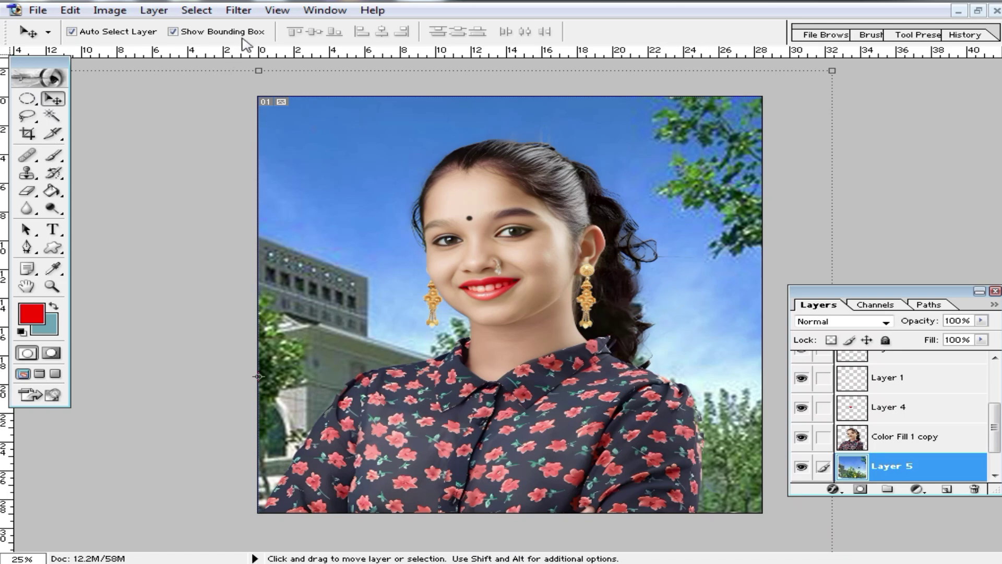
left_click(240, 11)
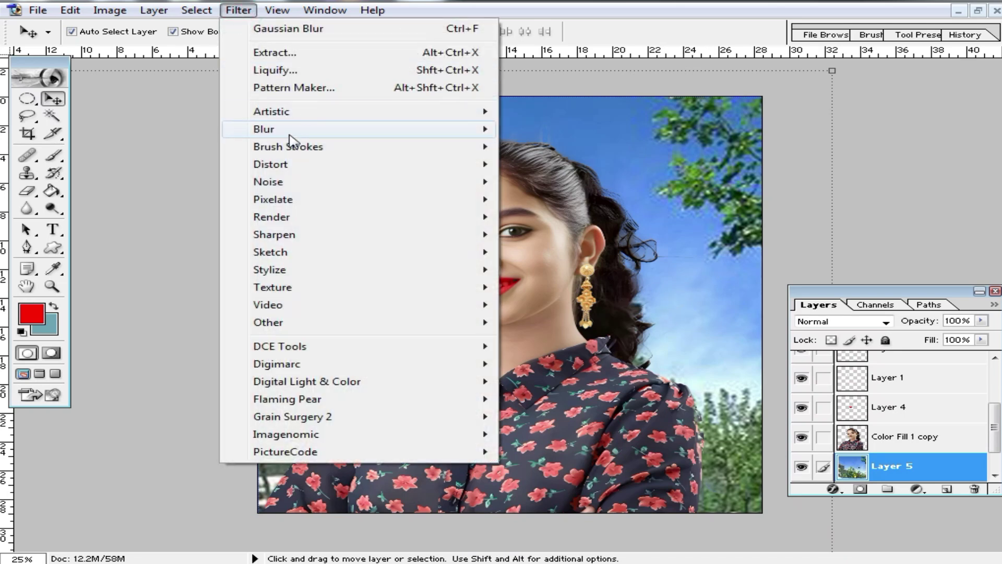
left_click(285, 129)
left_click(567, 164)
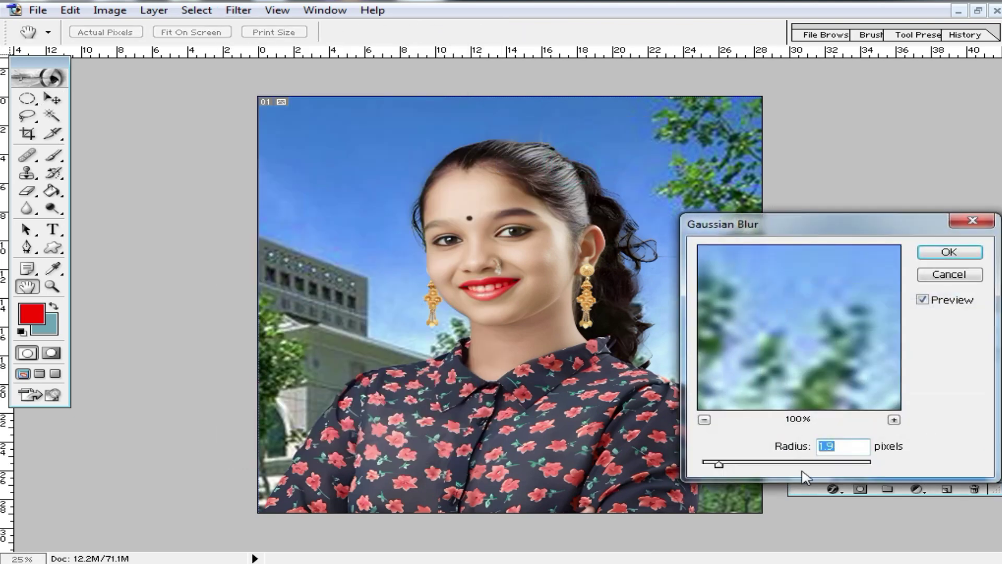
left_click_drag(724, 464, 785, 465)
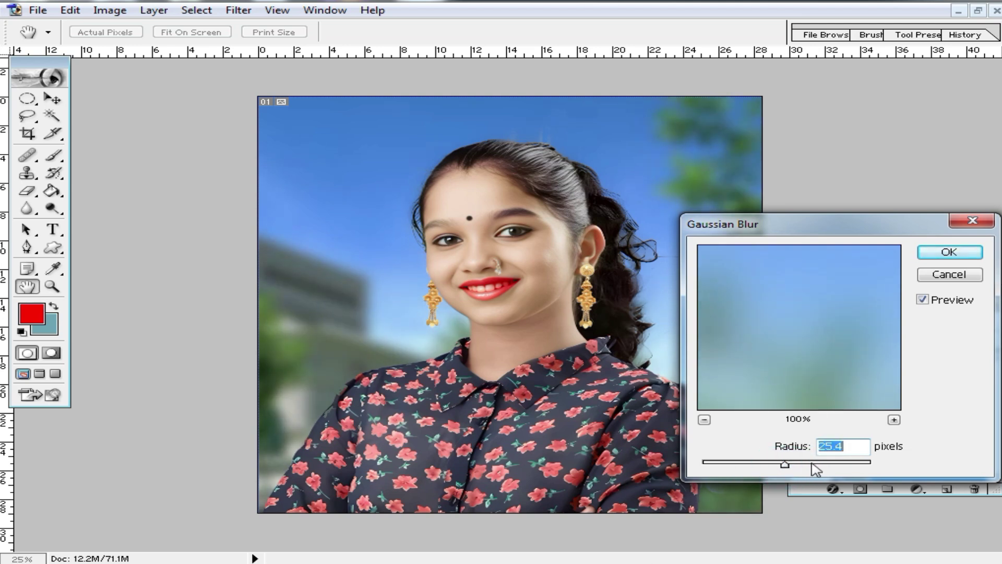
mouse_move(784, 464)
left_mouse_down()
mouse_move(774, 466)
mouse_move(781, 467)
left_mouse_up()
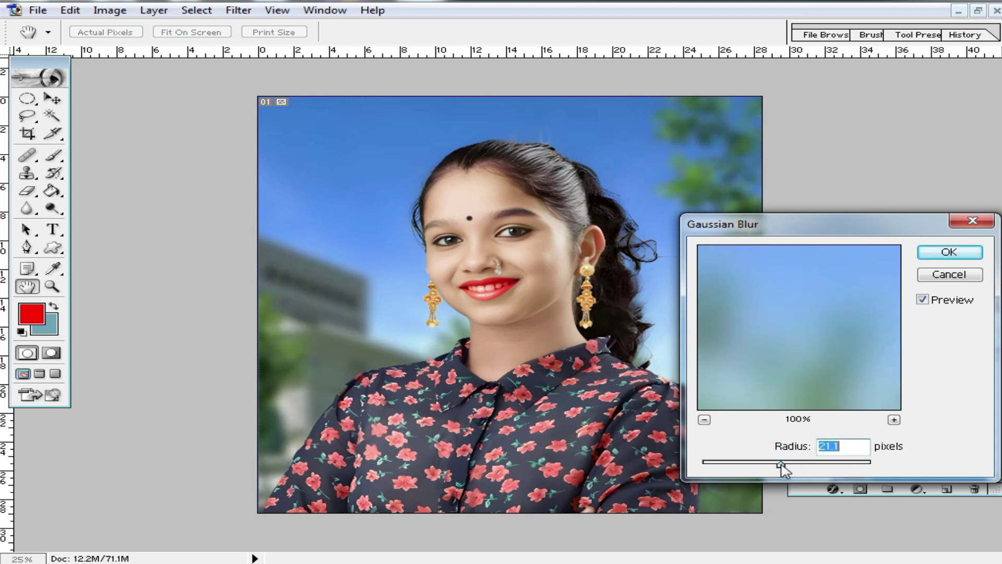
left_click(972, 256)
key("v")
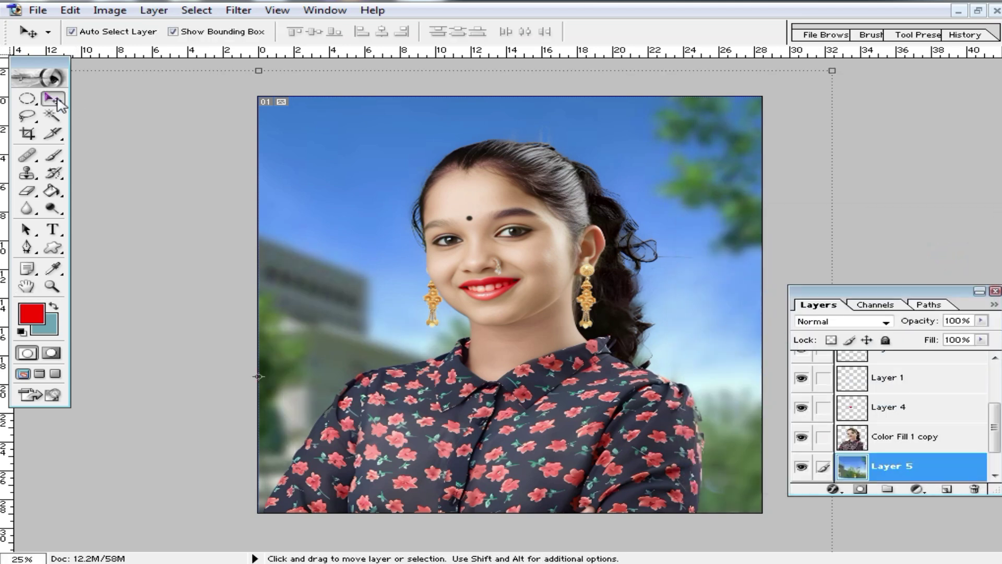
- Examine the figure's hair and clothing edges against the blurred city background at different magnifications
key("m")
left_click(735, 208, "ctrl")
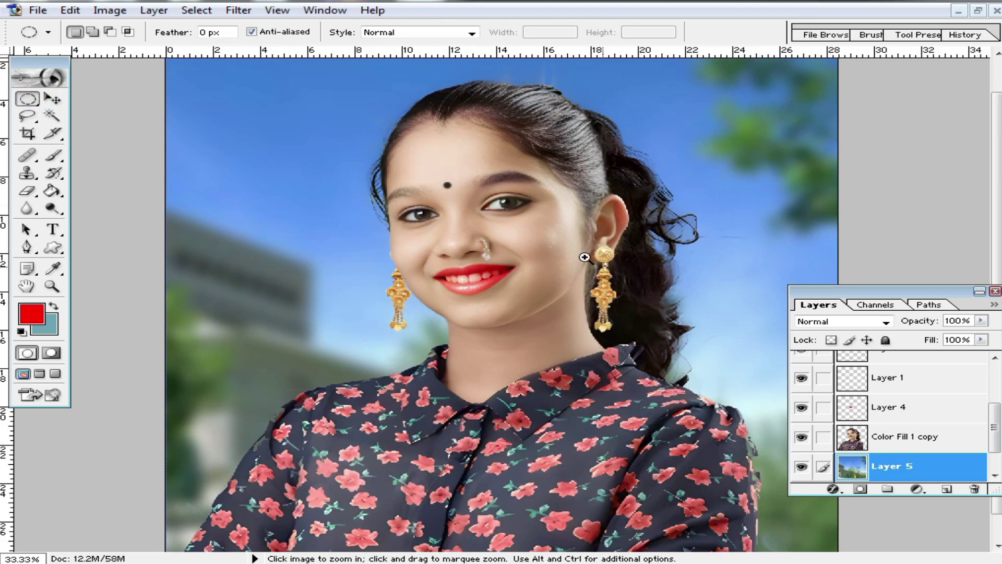
left_click(546, 277, "ctrl")
left_click(567, 286, "ctrl+alt")
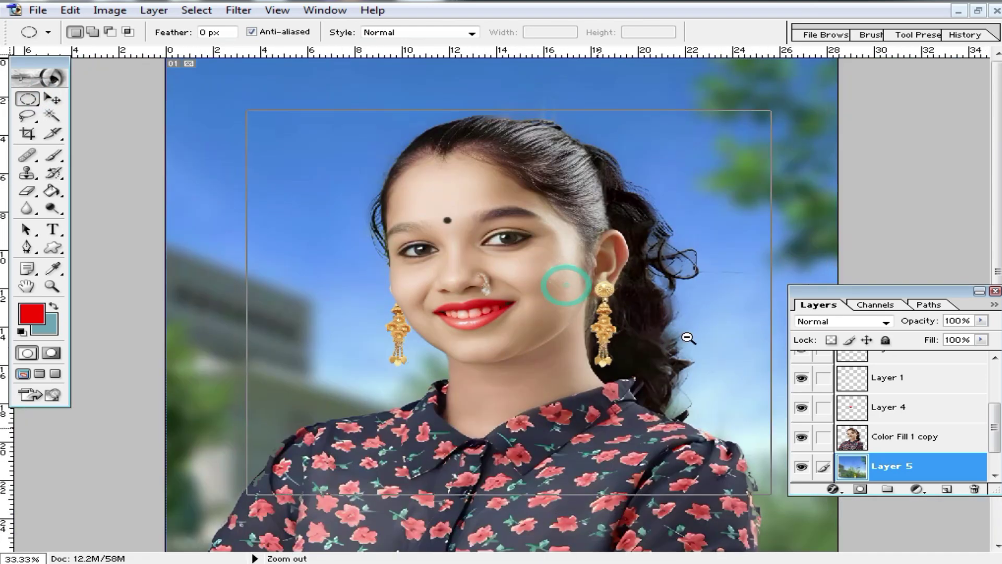
left_click(696, 348, "ctrl+alt")
left_click(698, 348, "ctrl")
left_click(697, 348, "ctrl")
scroll(762, 254, "up", 5)
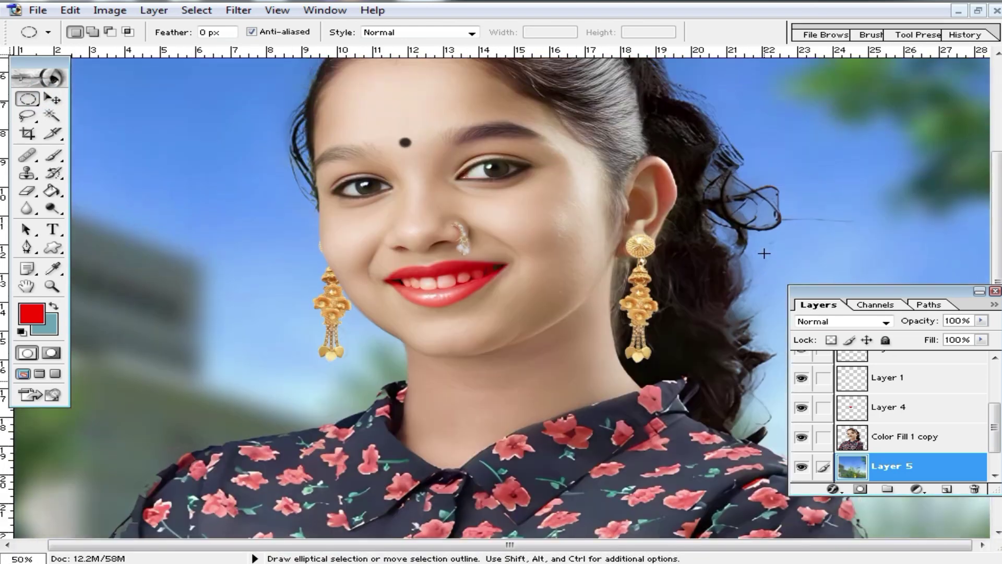
scroll(652, 281, "up", 1)
left_click(530, 315, "ctrl+alt")
left_click(530, 318, "ctrl+alt")
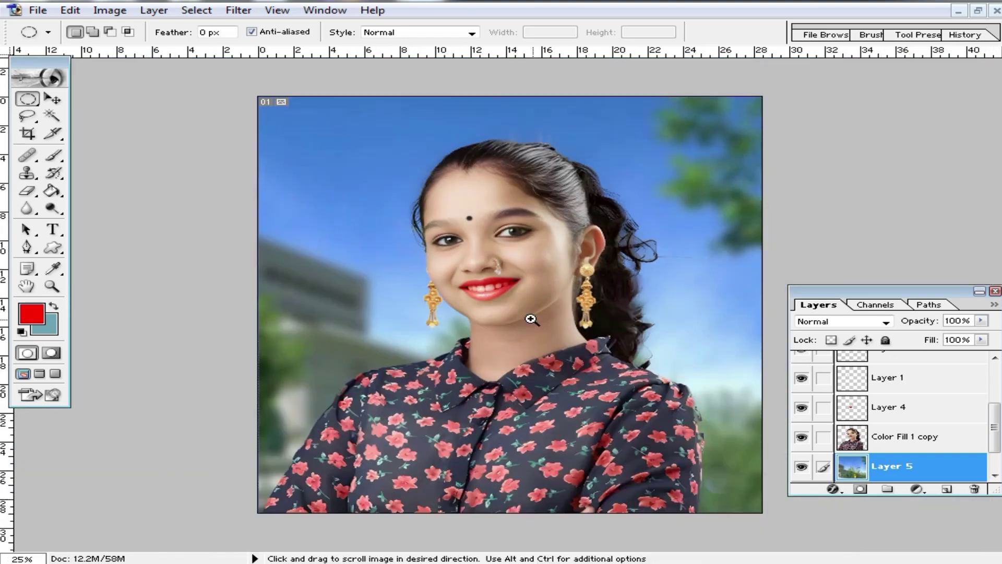
- Examine the retouched eyes, lips, nose ring and earrings up close, and compare them with the whole portrait
left_click(531, 286, "ctrl")
left_click(531, 286, "ctrl")
left_click(549, 291, "ctrl")
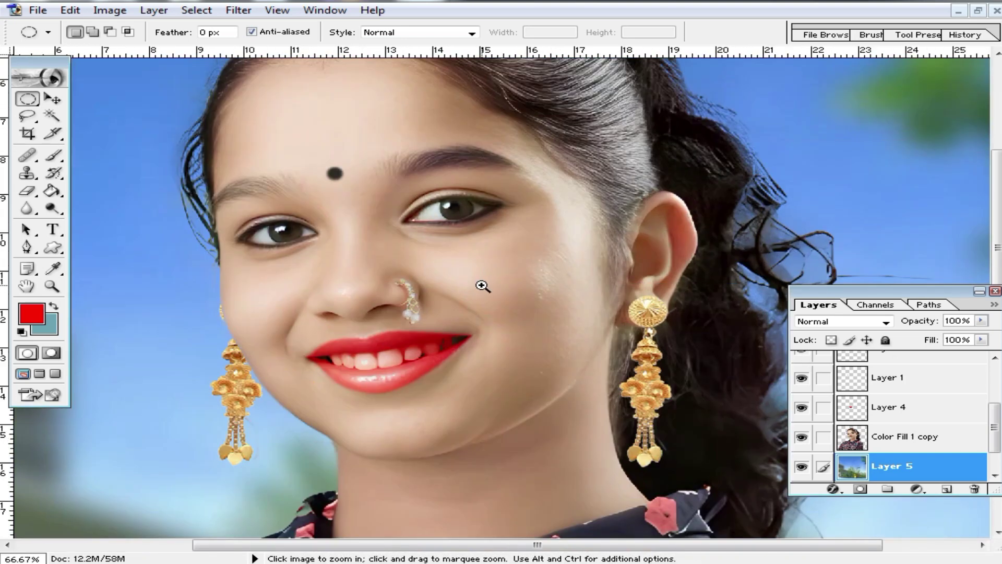
left_click(423, 281, "ctrl")
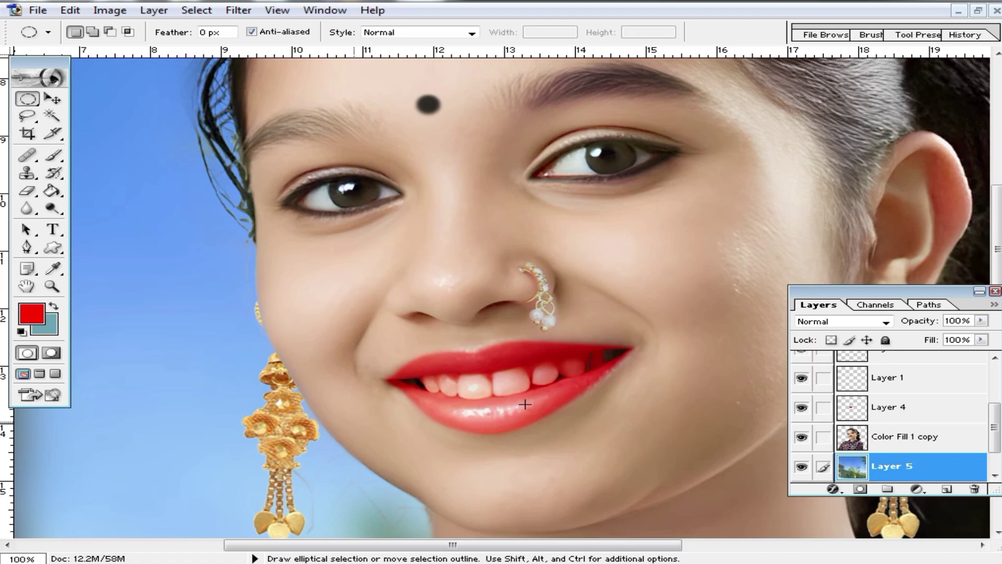
left_click(695, 301, "ctrl+alt")
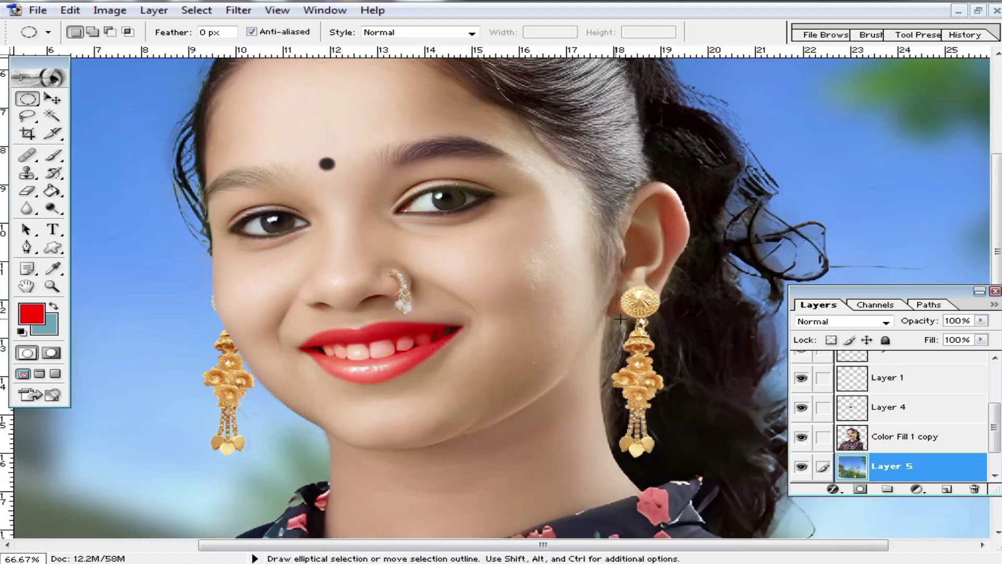
scroll(255, 251, "up", 3)
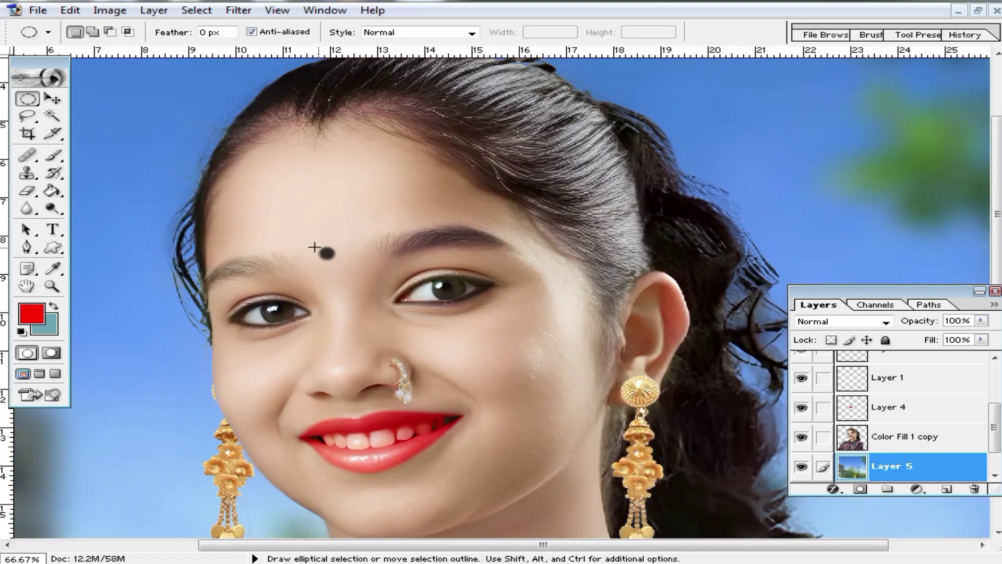
left_click(564, 268, "ctrl+alt")
left_click(586, 267, "ctrl+alt")
left_click(600, 335, "ctrl+alt")
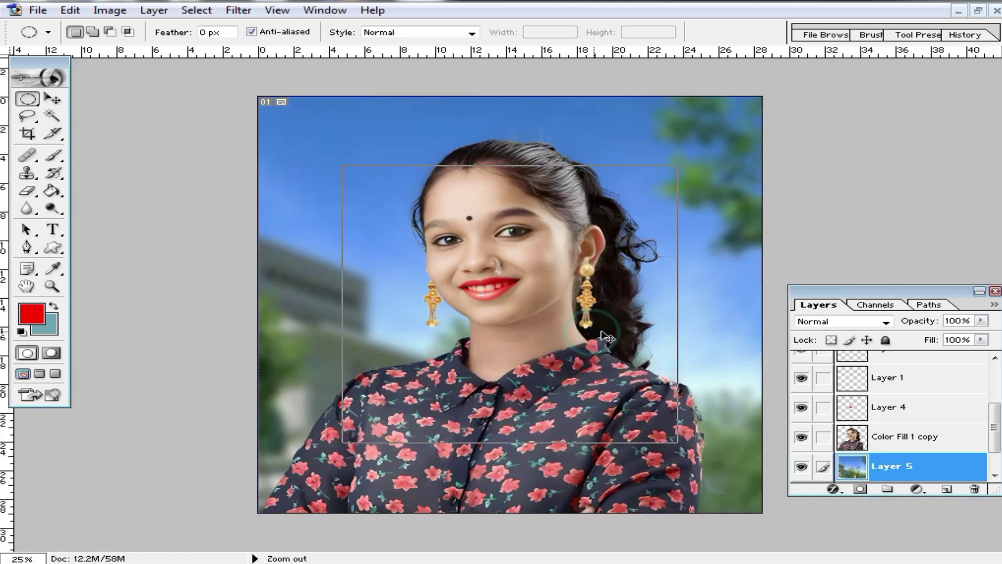
- Duplicate the figure's Color Fill 1 copy layer above the blurred background
left_click(605, 336, "ctrl+alt")
scroll(620, 399, "up", 5)
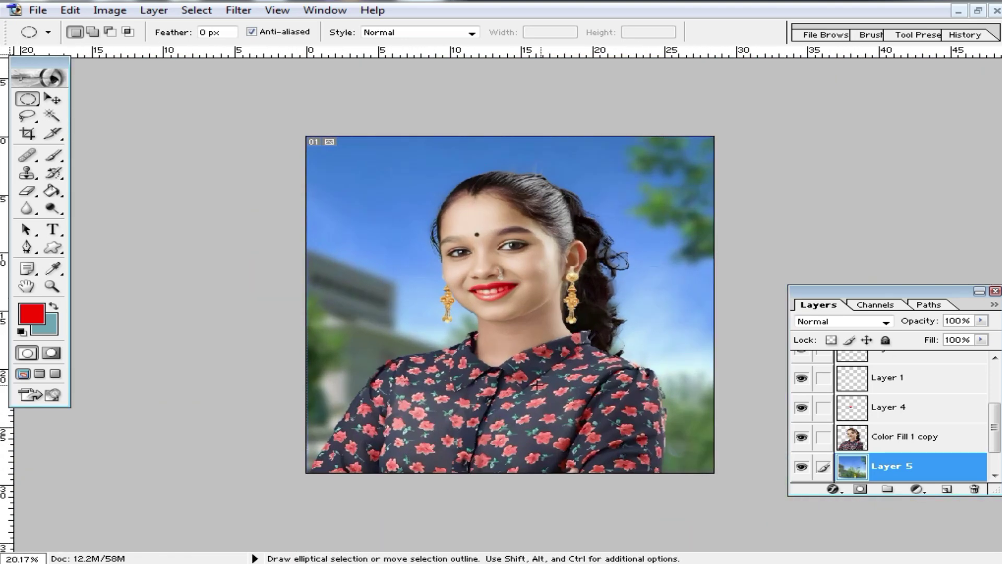
left_click(913, 438)
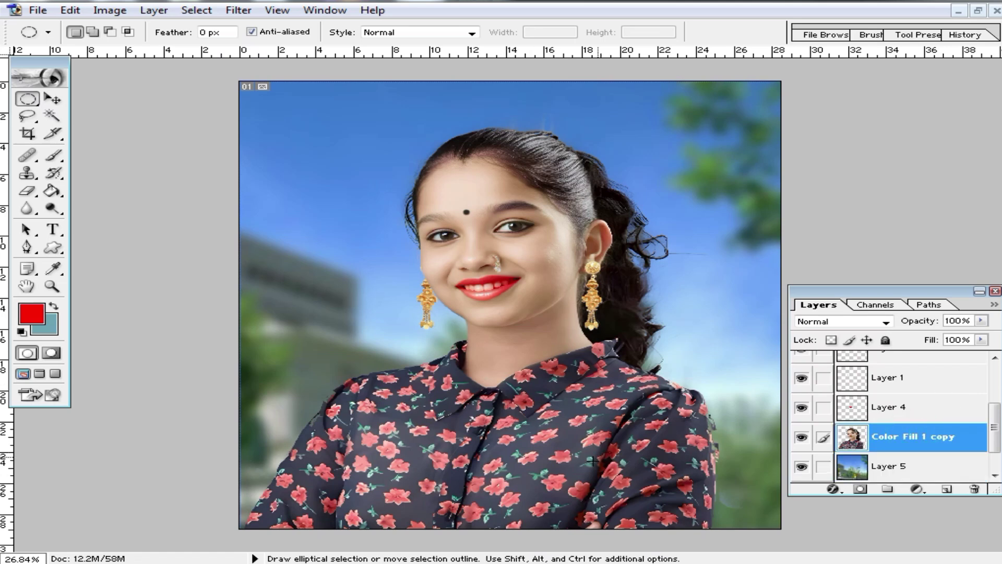
key("w")
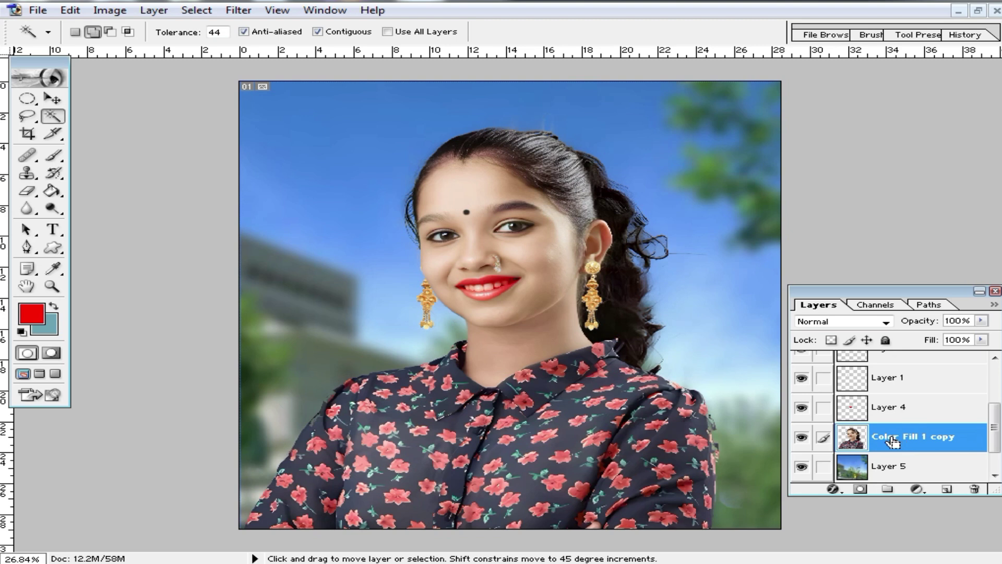
key("ctrl+j")
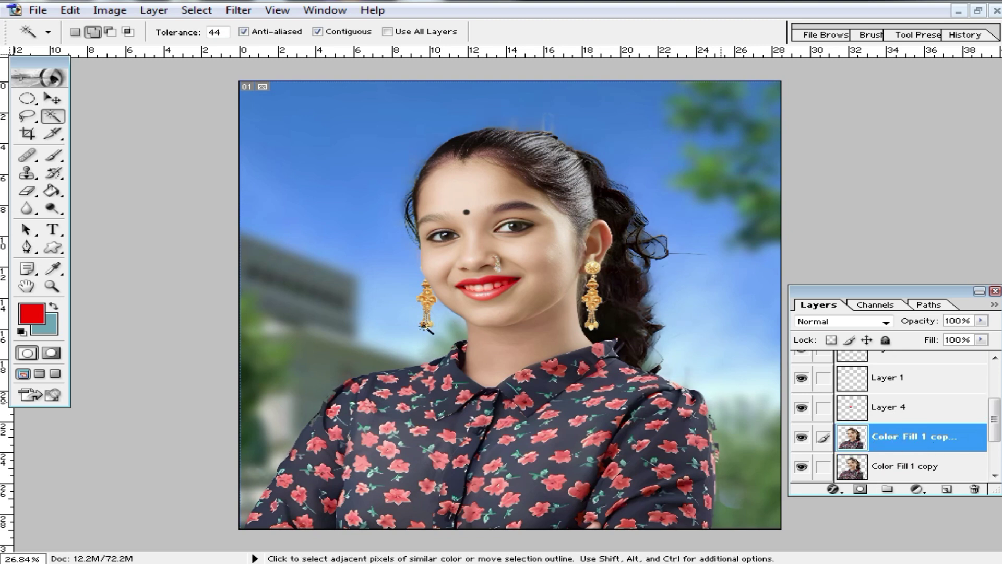
- Paint over the body of the floral shirt with the History Brush in Overlay mode, using a 435 px brush
left_click(55, 174)
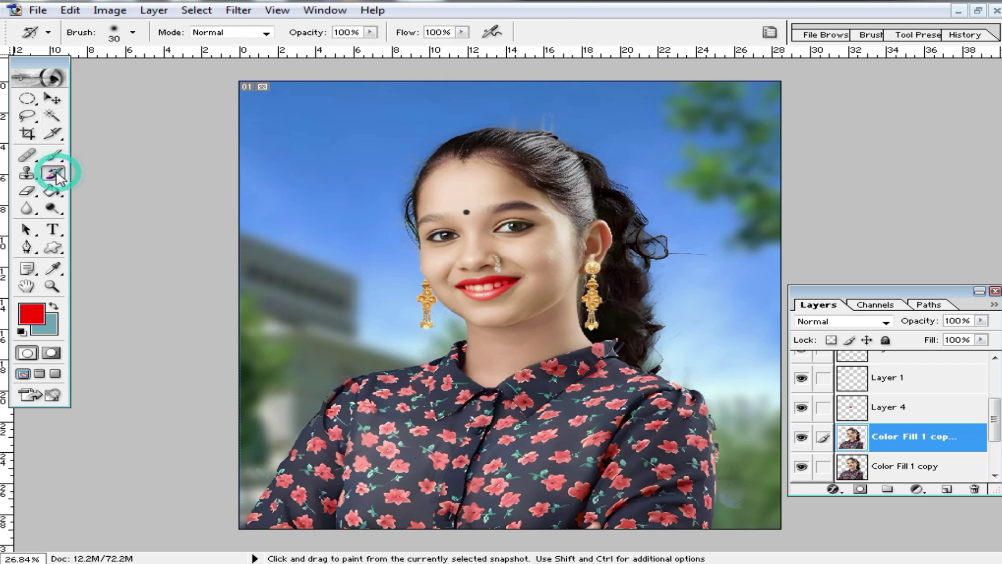
left_click(267, 32)
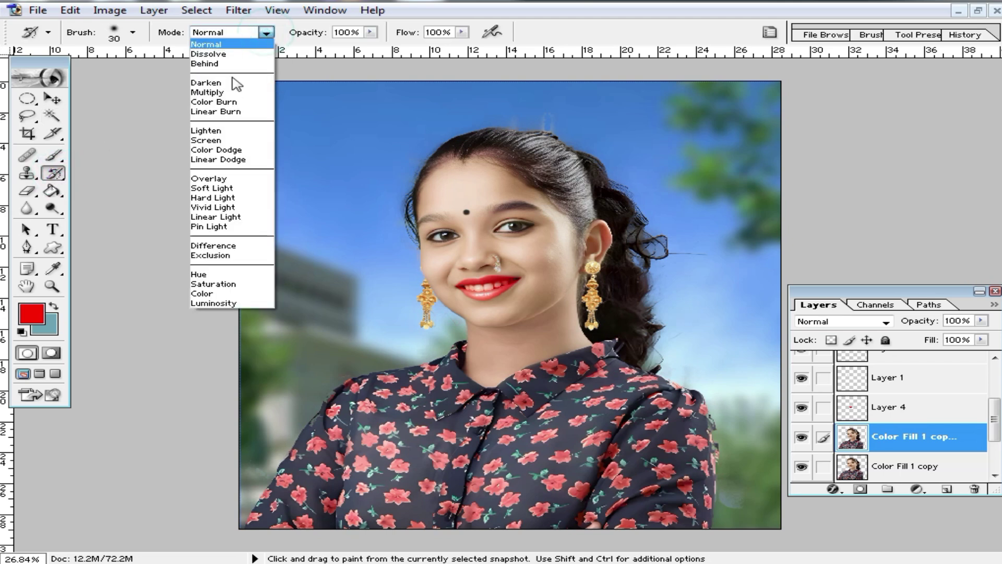
left_click(206, 179)
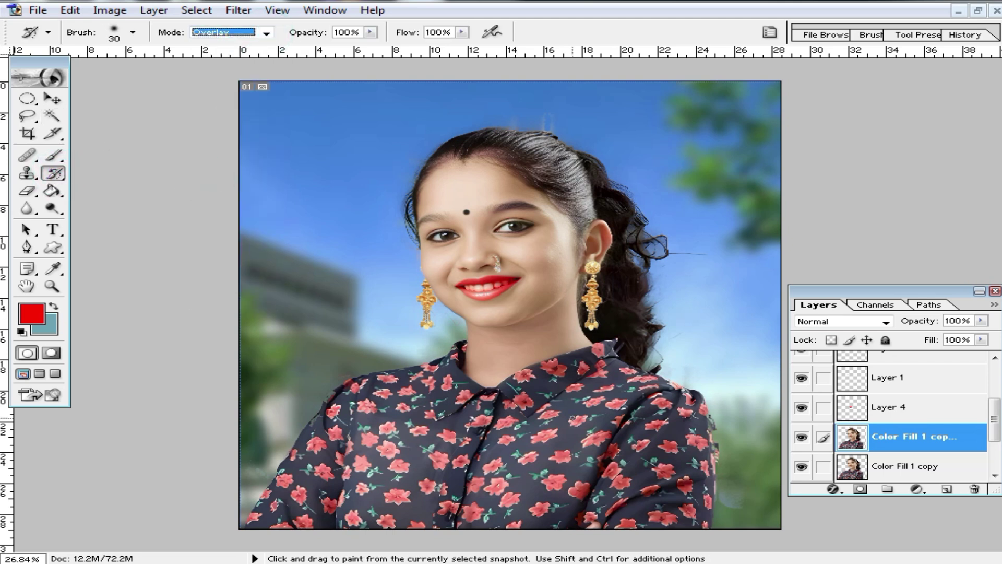
right_click(695, 458)
left_click(747, 405)
left_click(534, 441)
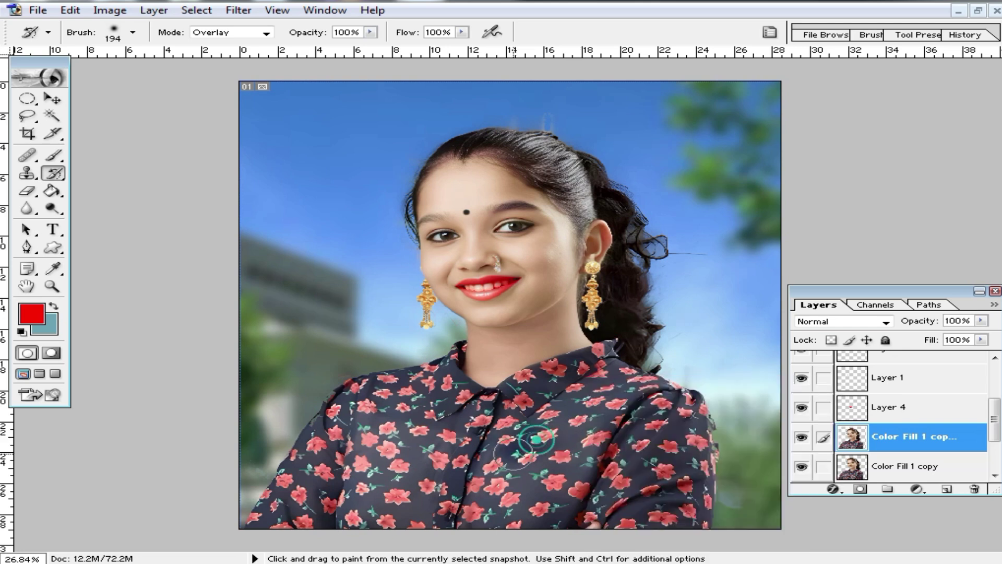
right_click(511, 463)
left_click(701, 406)
left_click(487, 466)
mouse_move(492, 469)
left_mouse_down()
mouse_move(518, 468)
mouse_move(551, 405)
mouse_move(597, 394)
mouse_move(657, 426)
mouse_move(522, 531)
mouse_move(653, 534)
mouse_move(507, 497)
mouse_move(451, 455)
mouse_move(418, 411)
mouse_move(356, 454)
mouse_move(413, 478)
mouse_move(374, 470)
mouse_move(367, 439)
mouse_move(333, 468)
mouse_move(390, 516)
mouse_move(438, 530)
mouse_move(590, 487)
mouse_move(498, 470)
mouse_move(625, 426)
mouse_move(554, 502)
mouse_move(518, 512)
mouse_move(391, 493)
mouse_move(378, 417)
mouse_move(362, 442)
mouse_move(367, 522)
mouse_move(414, 426)
mouse_move(515, 493)
mouse_move(583, 437)
mouse_move(654, 501)
left_mouse_up()
- Reduce the brush to 122 px and paint the same Overlay contrast onto the shirt's collar, shoulders and sleeve edges
right_click(654, 501)
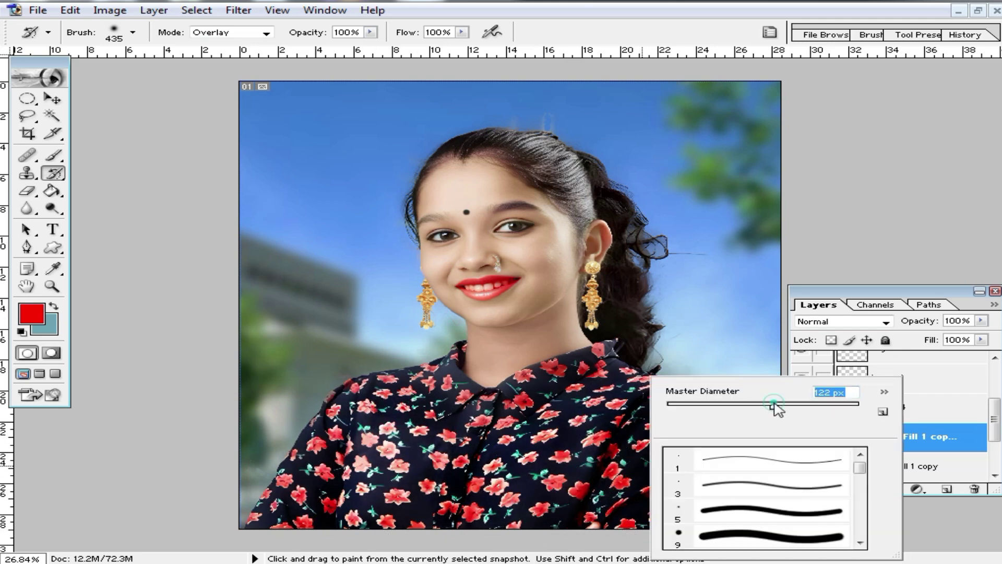
mouse_move(526, 396)
left_mouse_down()
mouse_move(517, 394)
mouse_move(575, 367)
mouse_move(692, 401)
left_mouse_up()
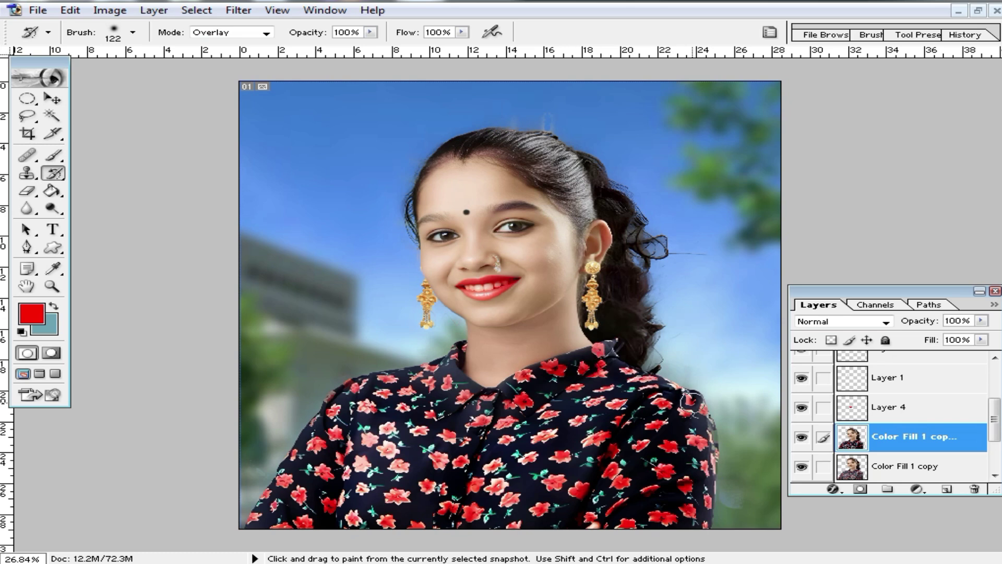
mouse_move(455, 403)
left_mouse_down()
mouse_move(448, 381)
mouse_move(379, 396)
left_mouse_up()
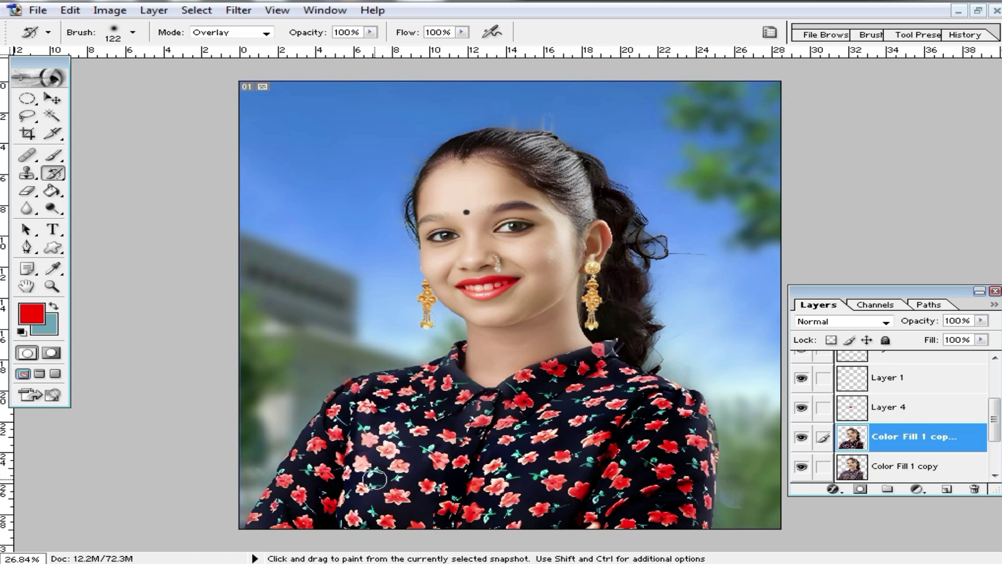
left_click_drag(374, 480, 239, 514)
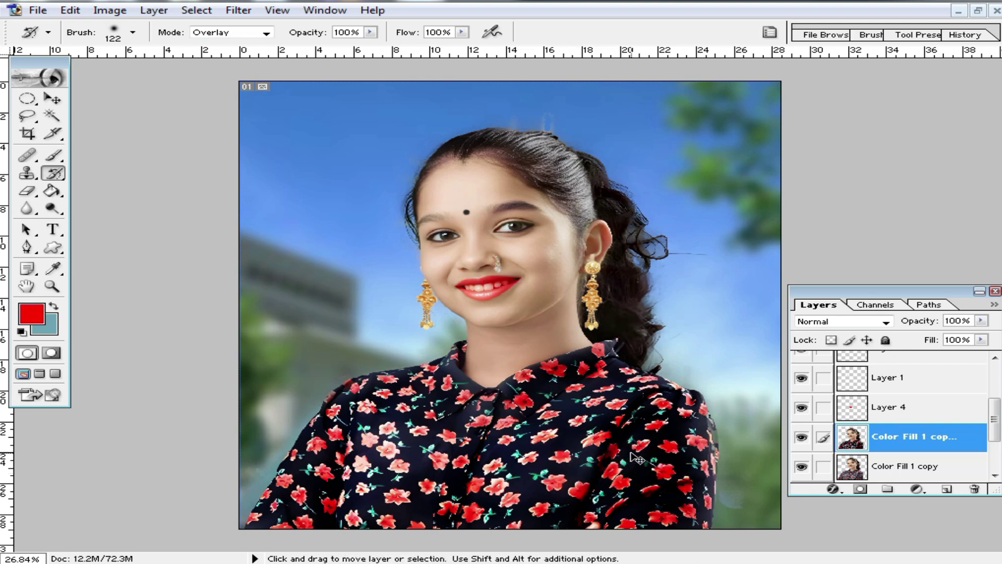
key("ctrl+l")
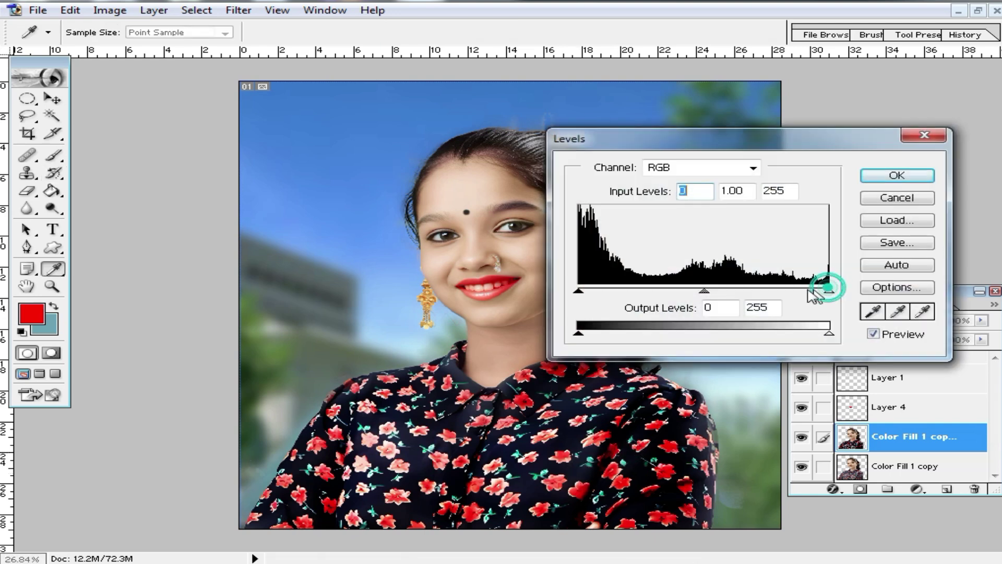
left_click_drag(829, 291, 799, 290)
left_click(899, 198)
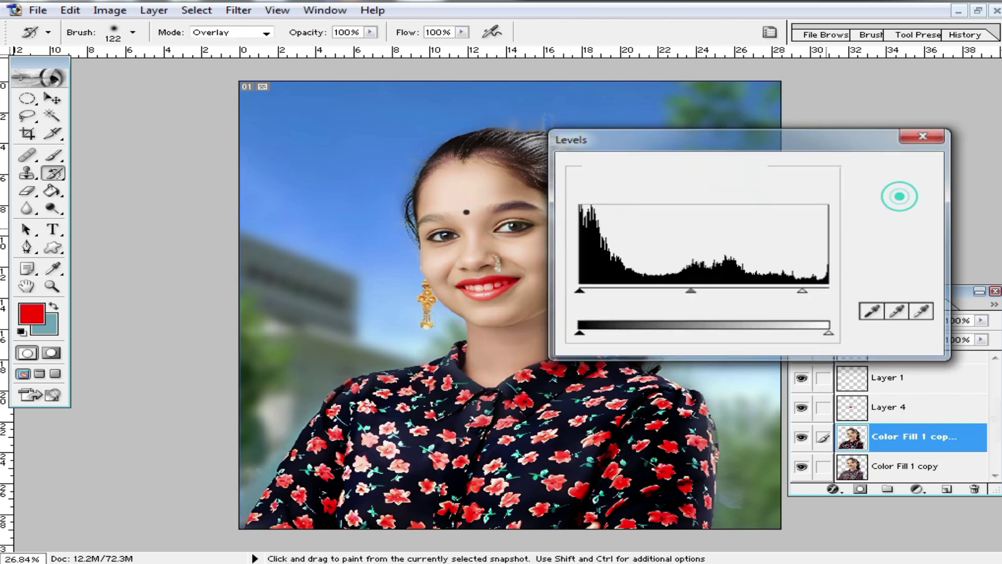
- Merge the painted duplicate down into the original Color Fill 1 copy layer
left_click(538, 338, "ctrl")
left_click(538, 338, "ctrl")
left_click(545, 341, "alt")
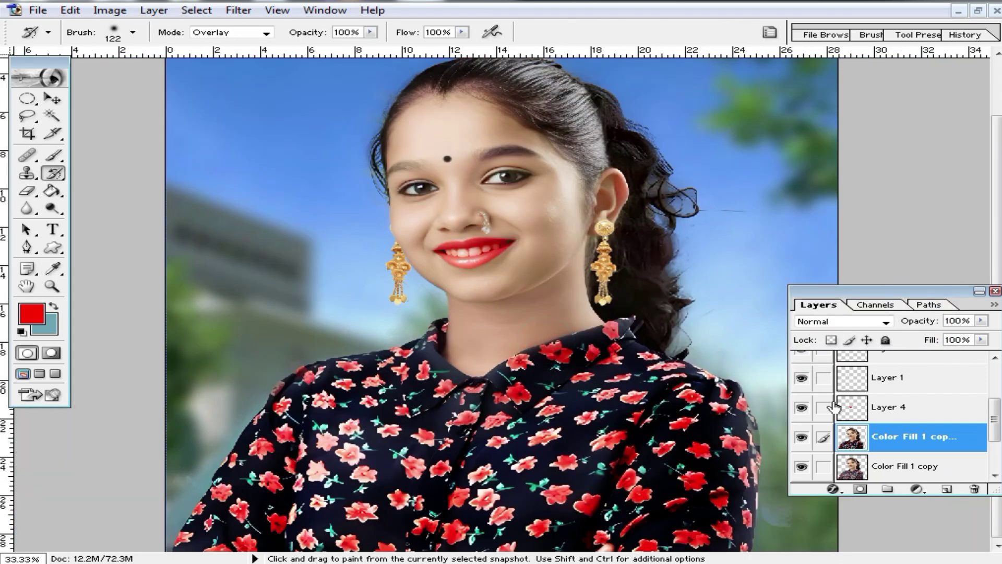
key("ctrl+e")
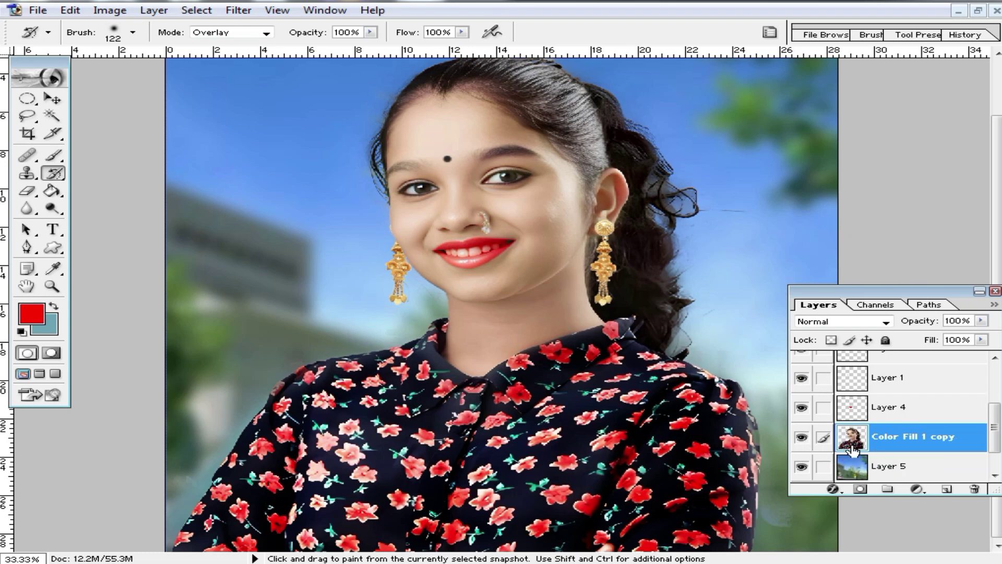
- Examine the face, jewellery and contrast-enhanced shirt up close, and compare them with the whole composition
key("v")
left_click(624, 309, "ctrl")
left_click(623, 311, "ctrl")
left_click(592, 317, "alt")
left_click(524, 329, "alt")
left_click(525, 329, "alt")
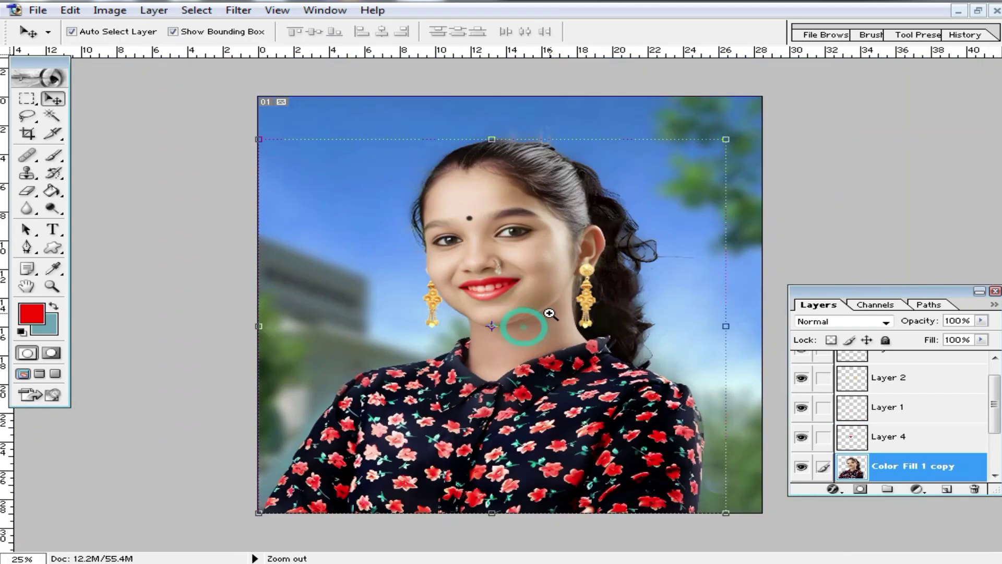
left_click(571, 335, "alt")
left_click(540, 293, "ctrl")
left_click(532, 276, "ctrl")
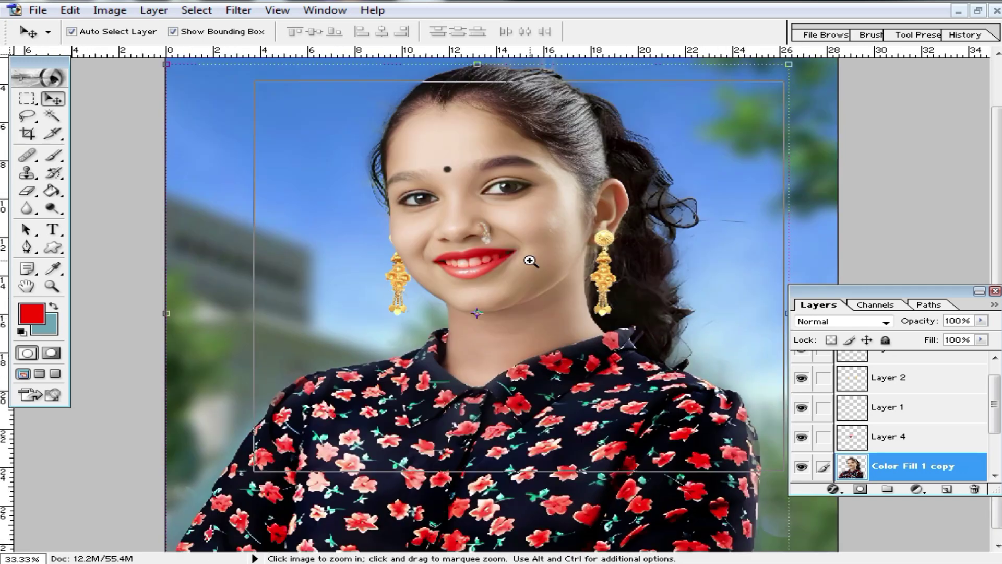
left_click(528, 264, "ctrl")
left_click(515, 272, "ctrl")
scroll(557, 349, "down", 3)
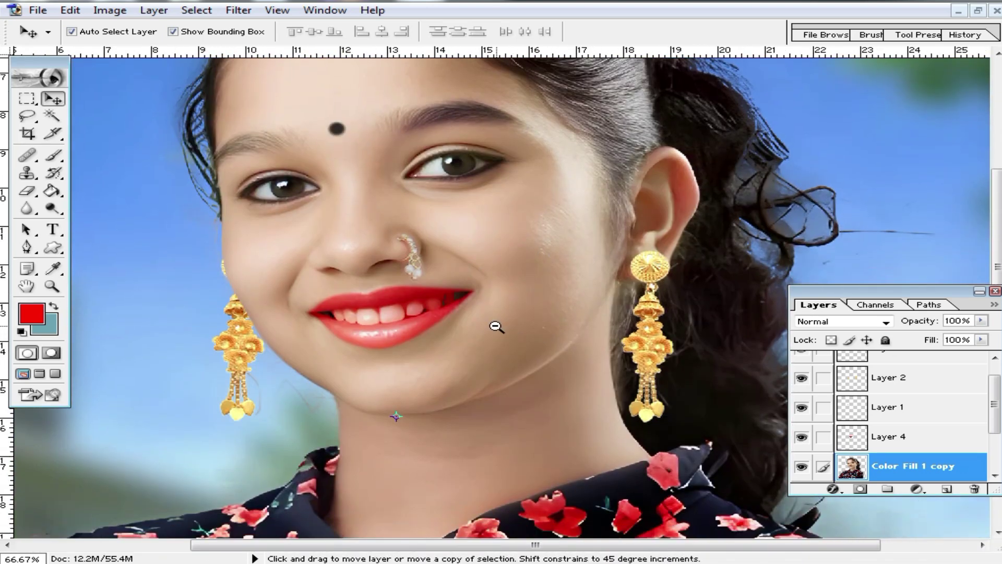
left_click(495, 327, "alt")
left_click(494, 326, "alt")
left_click(549, 314, "alt")
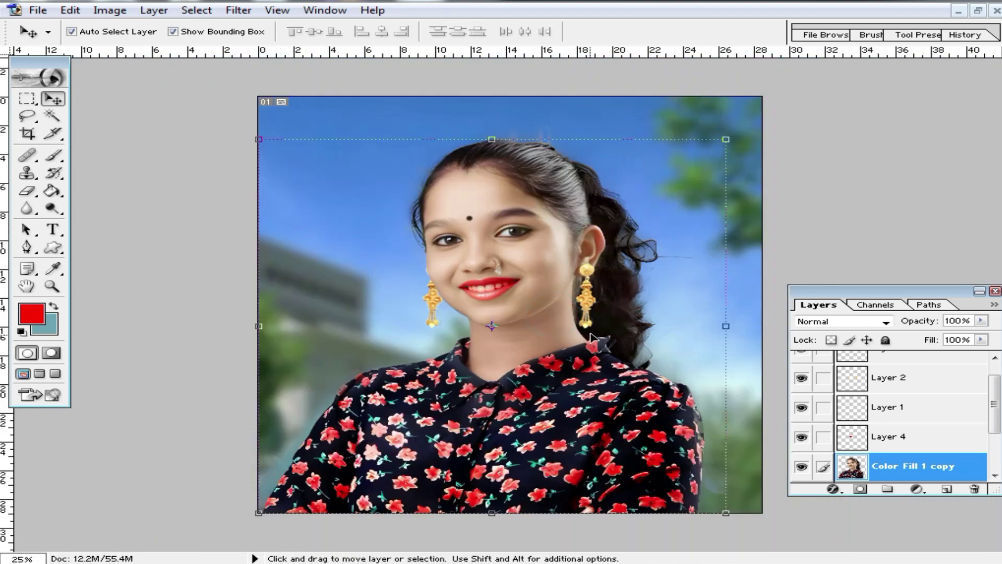